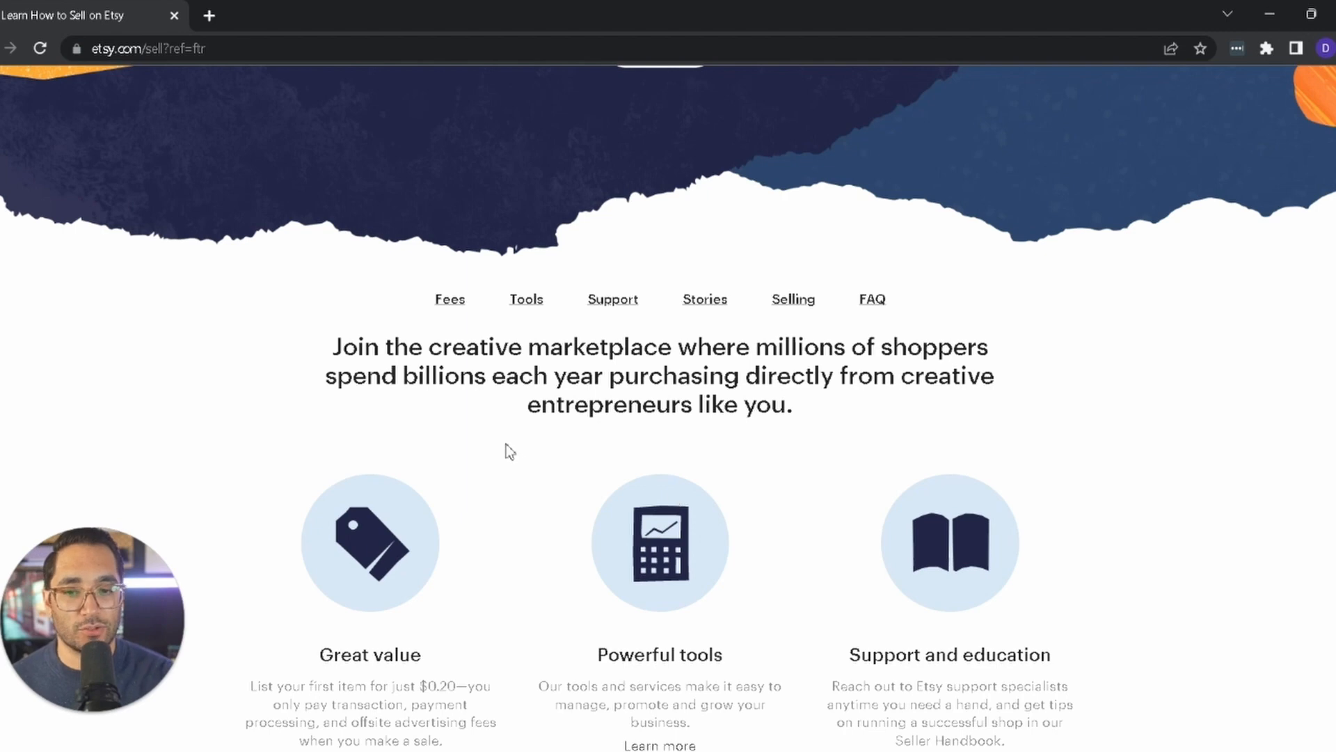
Review the seller fees and the tools sections of the selling information page
{"action": "left_click", "coordinate": [447, 305]}
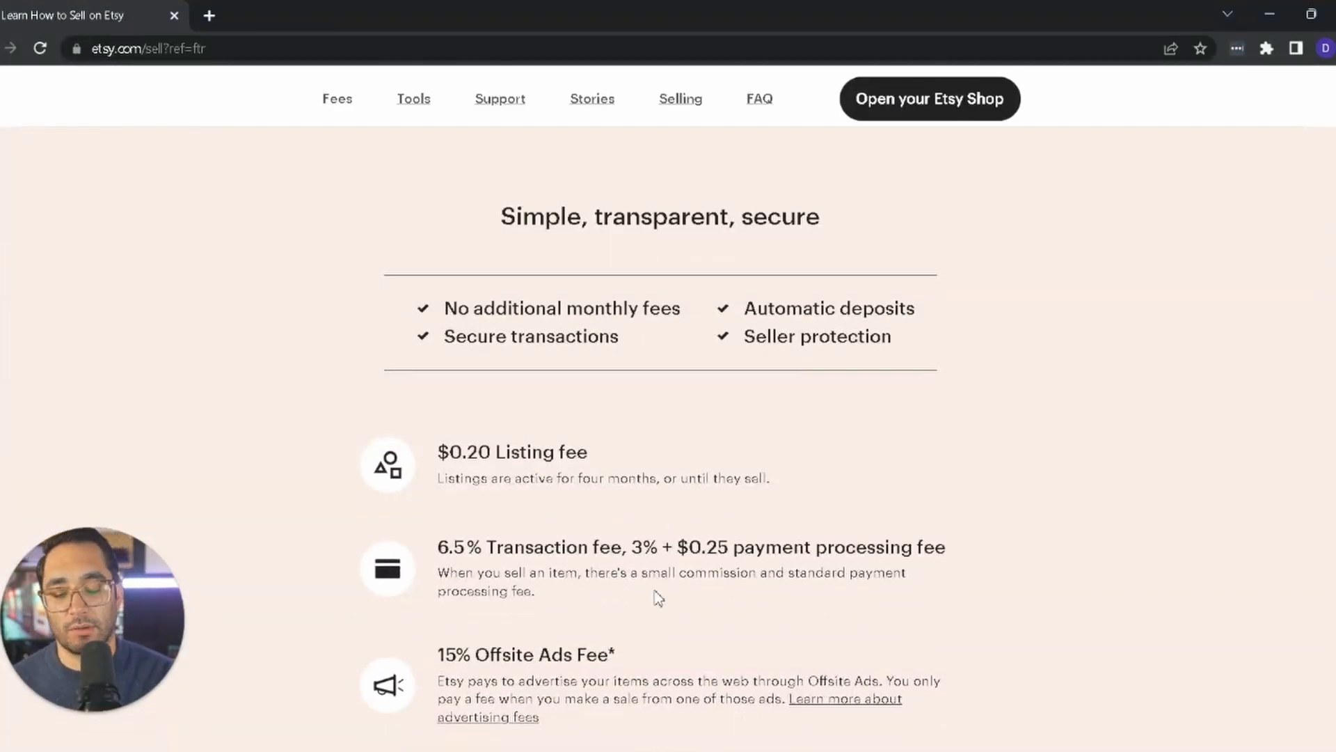
{"action": "scroll", "coordinate": [1000, 520], "scroll_direction": "down", "scroll_amount": 20}
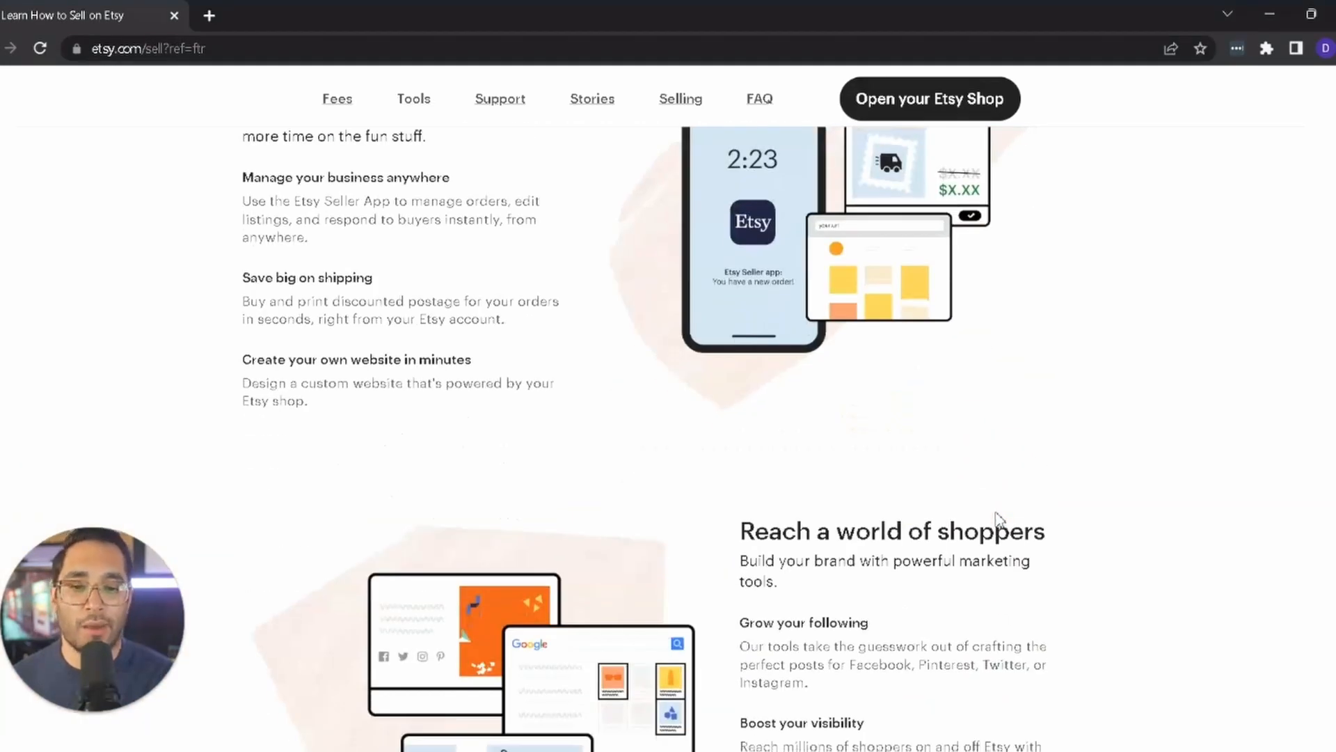
{"action": "scroll", "coordinate": [1000, 520], "scroll_direction": "up", "scroll_amount": 20}
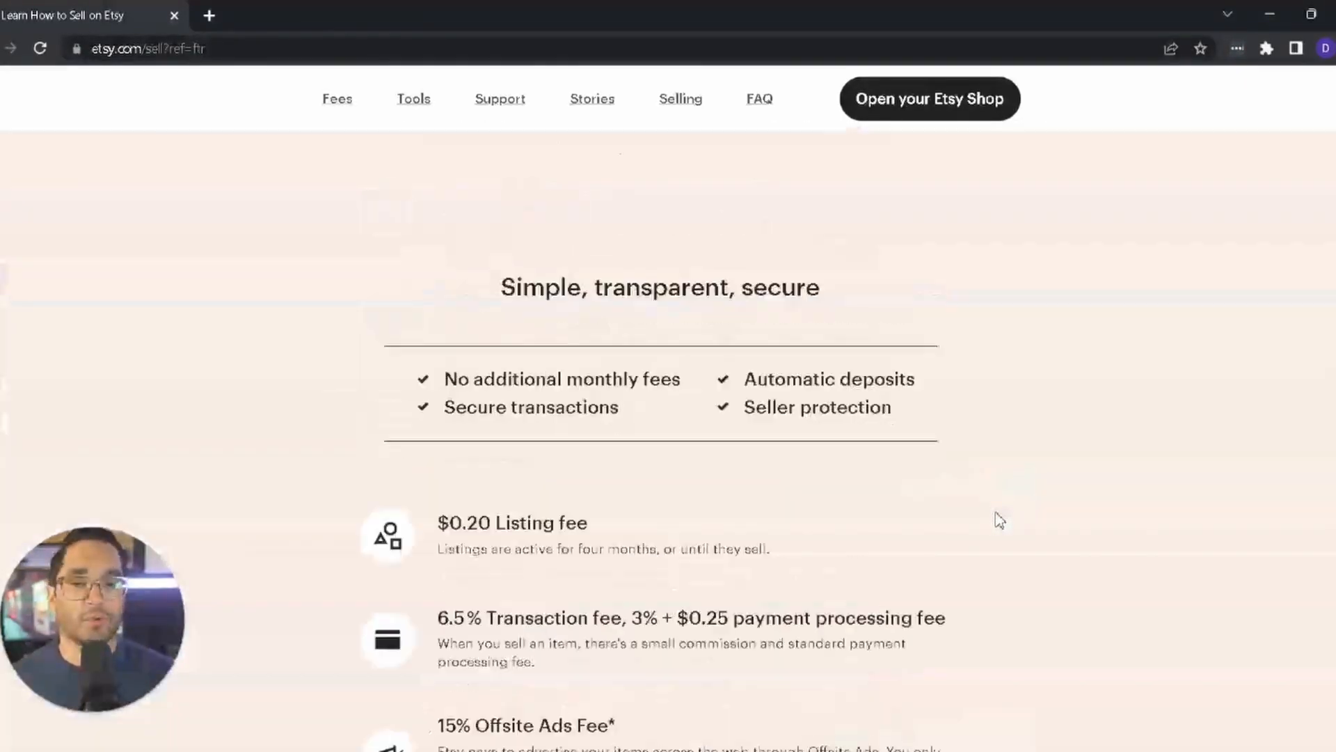
{"action": "scroll", "coordinate": [999, 520], "scroll_direction": "down", "scroll_amount": 1}
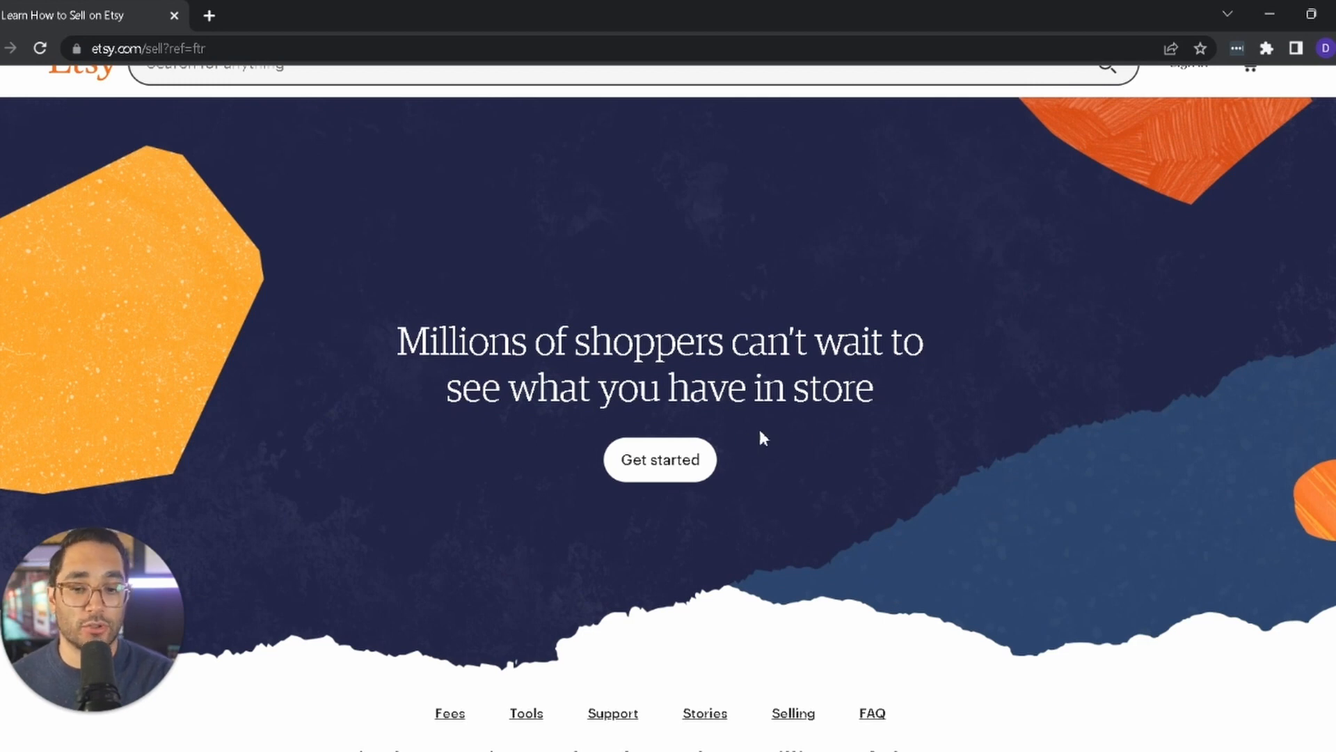
Get started with selling on Etsy from the account's Sell on Etsy page and begin the onboarding questions
{"action": "left_click", "coordinate": [659, 462]}
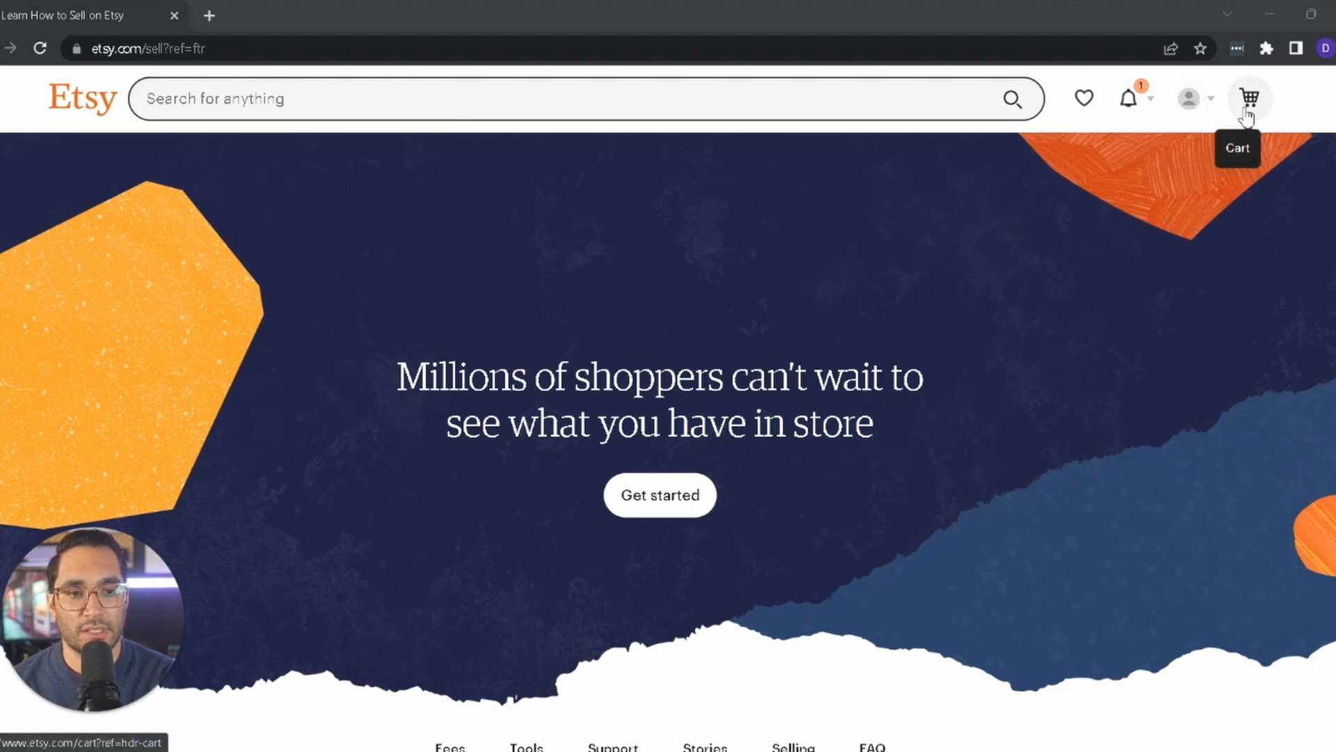
{"action": "left_click", "coordinate": [1202, 116]}
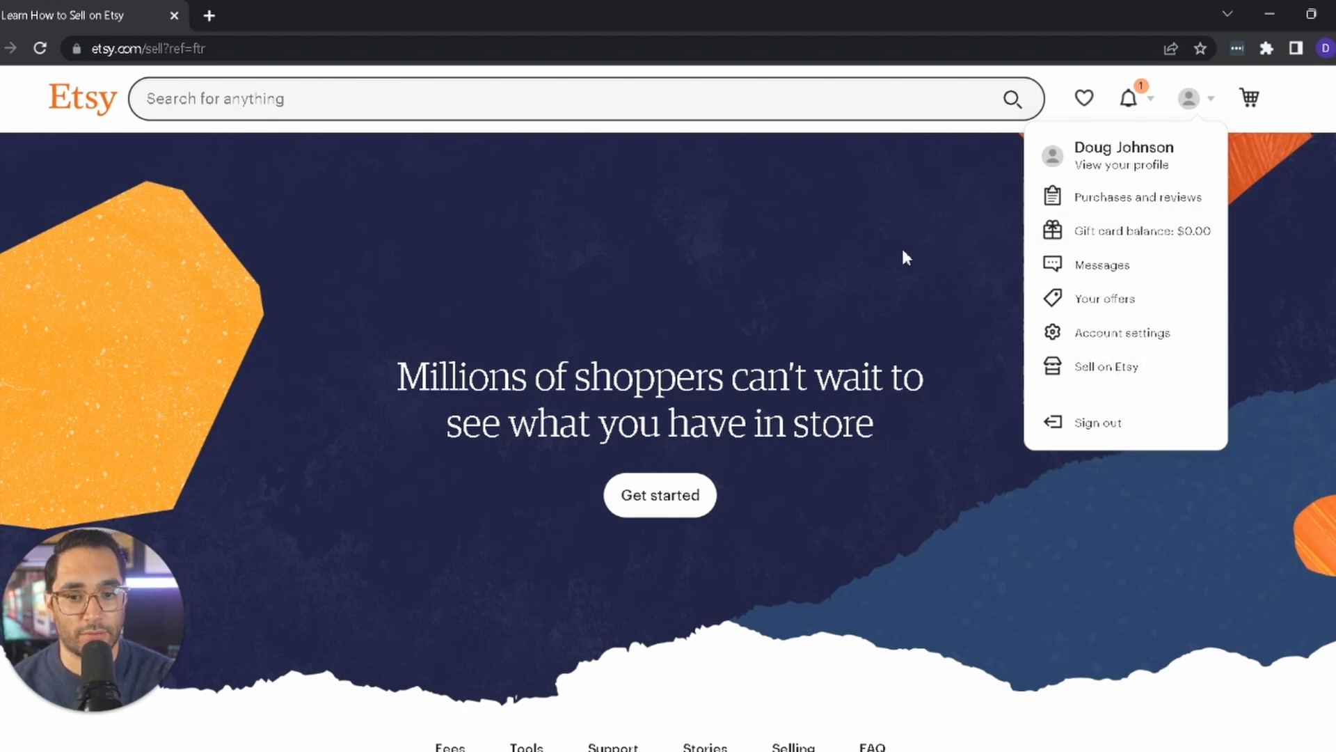
{"action": "left_click", "coordinate": [1112, 370]}
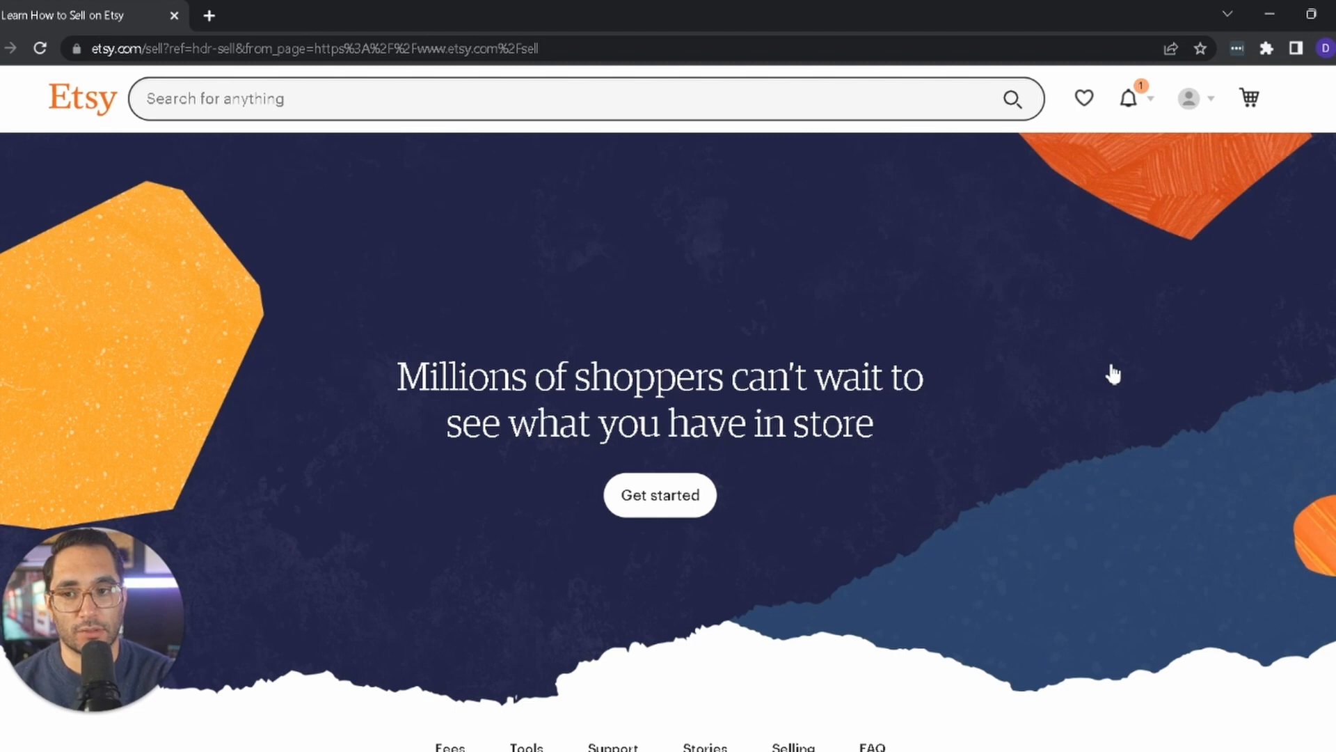
{"action": "left_click", "coordinate": [623, 505]}
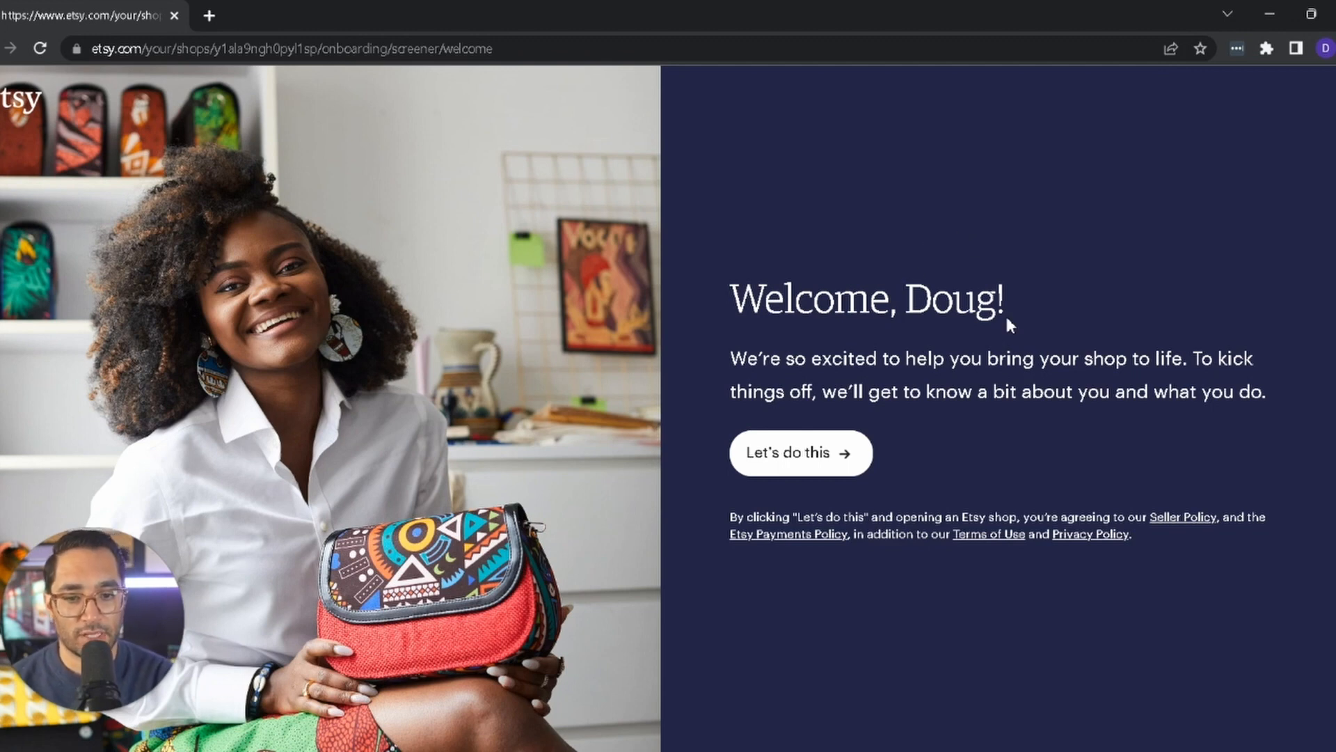
{"action": "left_click", "coordinate": [819, 460]}
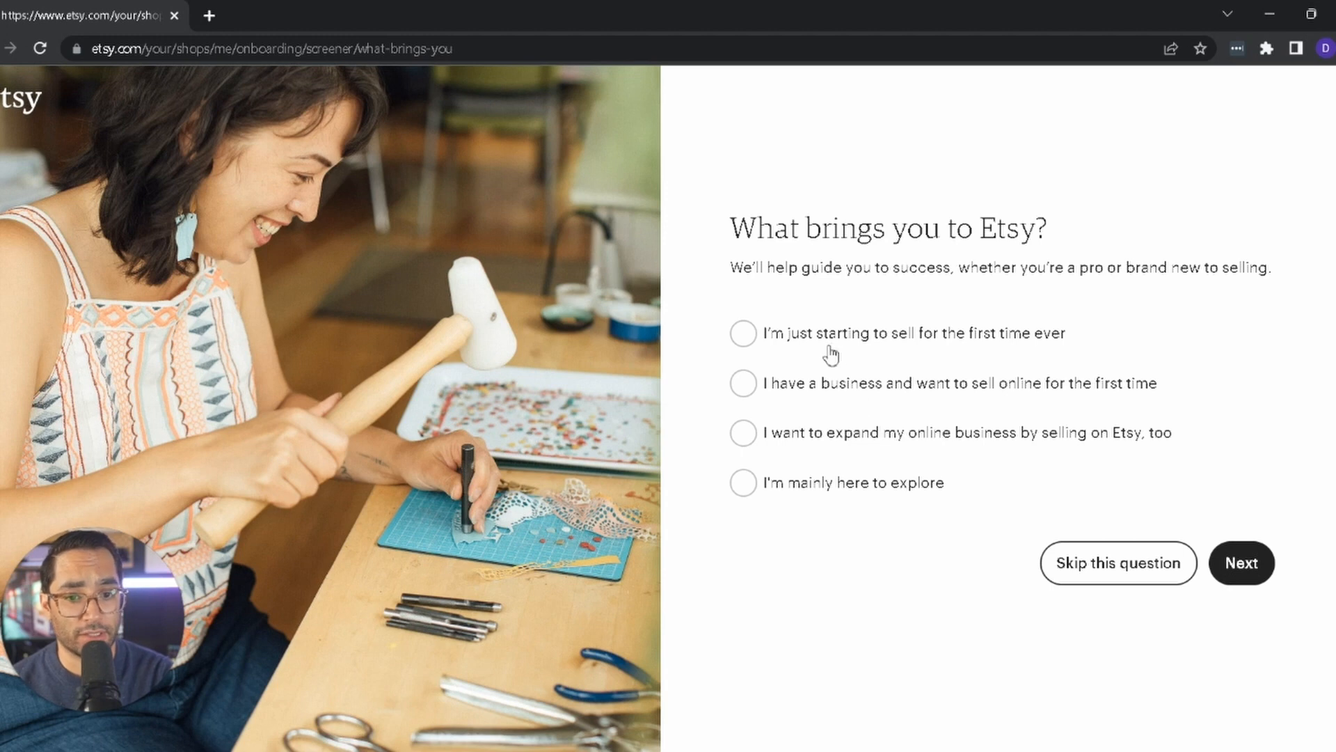
Answer what brings you to Etsy with "I'm just starting to sell for the first time ever" and continue
{"action": "left_click_drag", "start_coordinate": [730, 228], "coordinate": [1283, 268]}
{"action": "left_click", "coordinate": [1283, 268]}
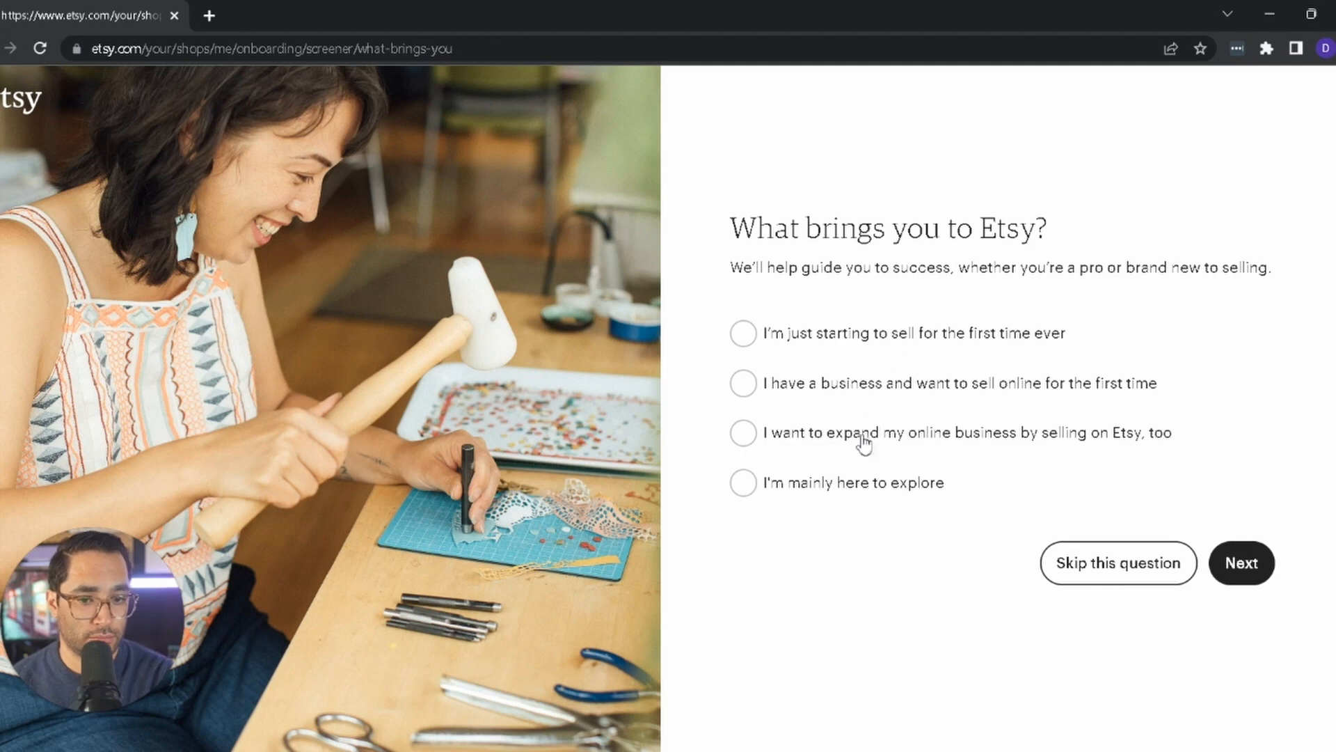
{"action": "left_click", "coordinate": [809, 335]}
{"action": "left_click", "coordinate": [1239, 579]}
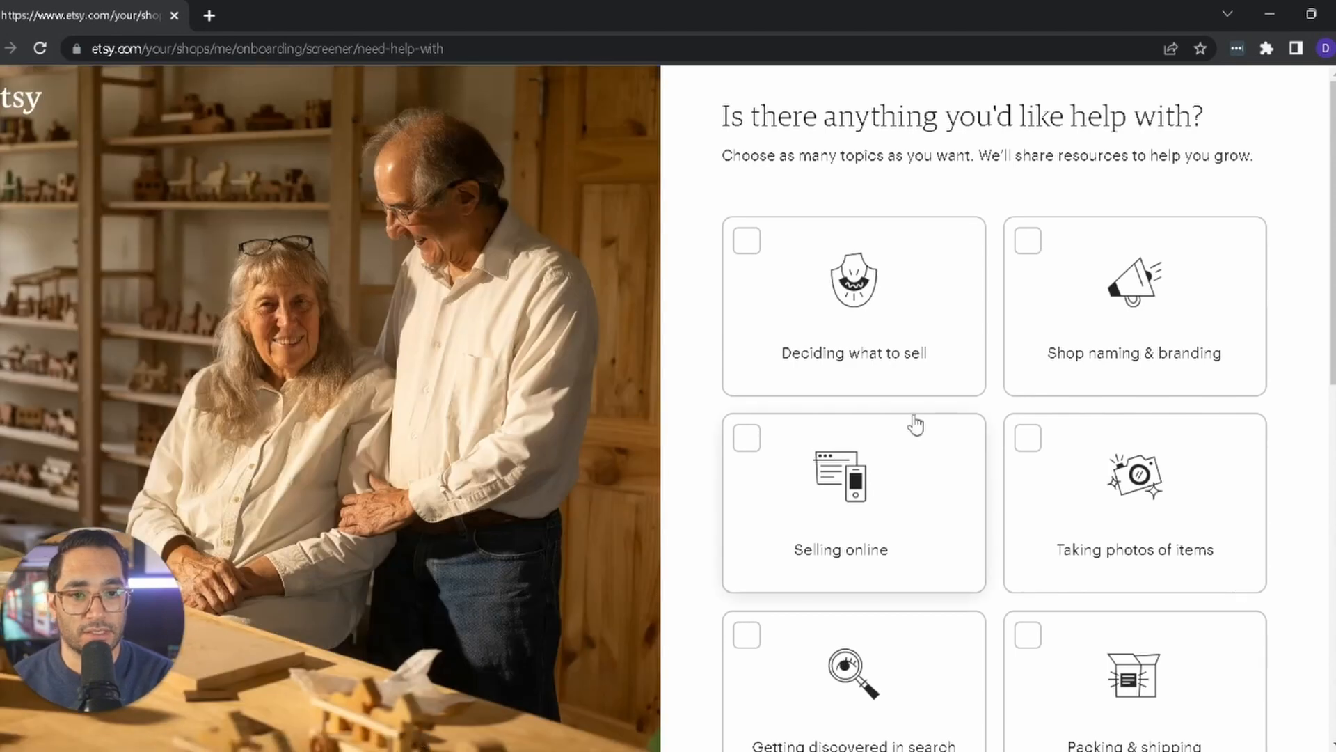
Skip the question about help topics and start the shop setup
{"action": "scroll", "coordinate": [1079, 597], "scroll_direction": "down", "scroll_amount": 10}
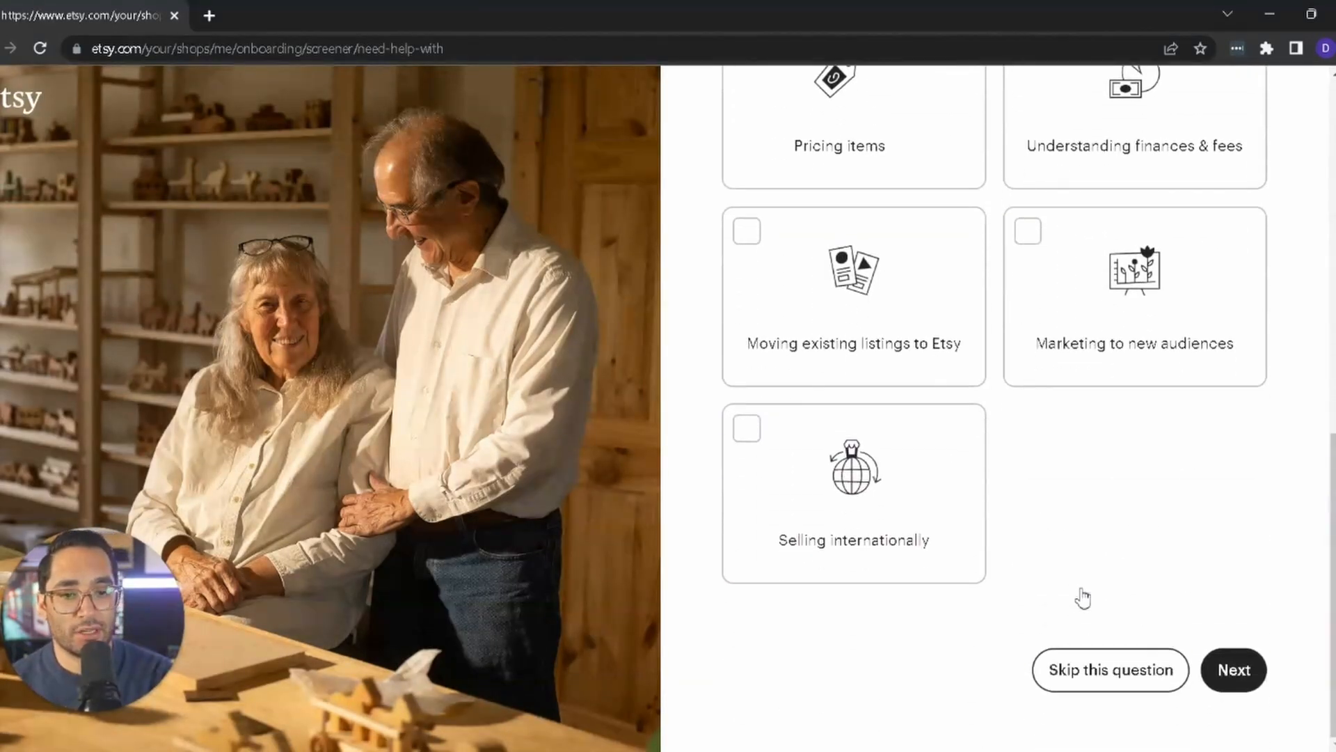
{"action": "left_click", "coordinate": [1131, 685]}
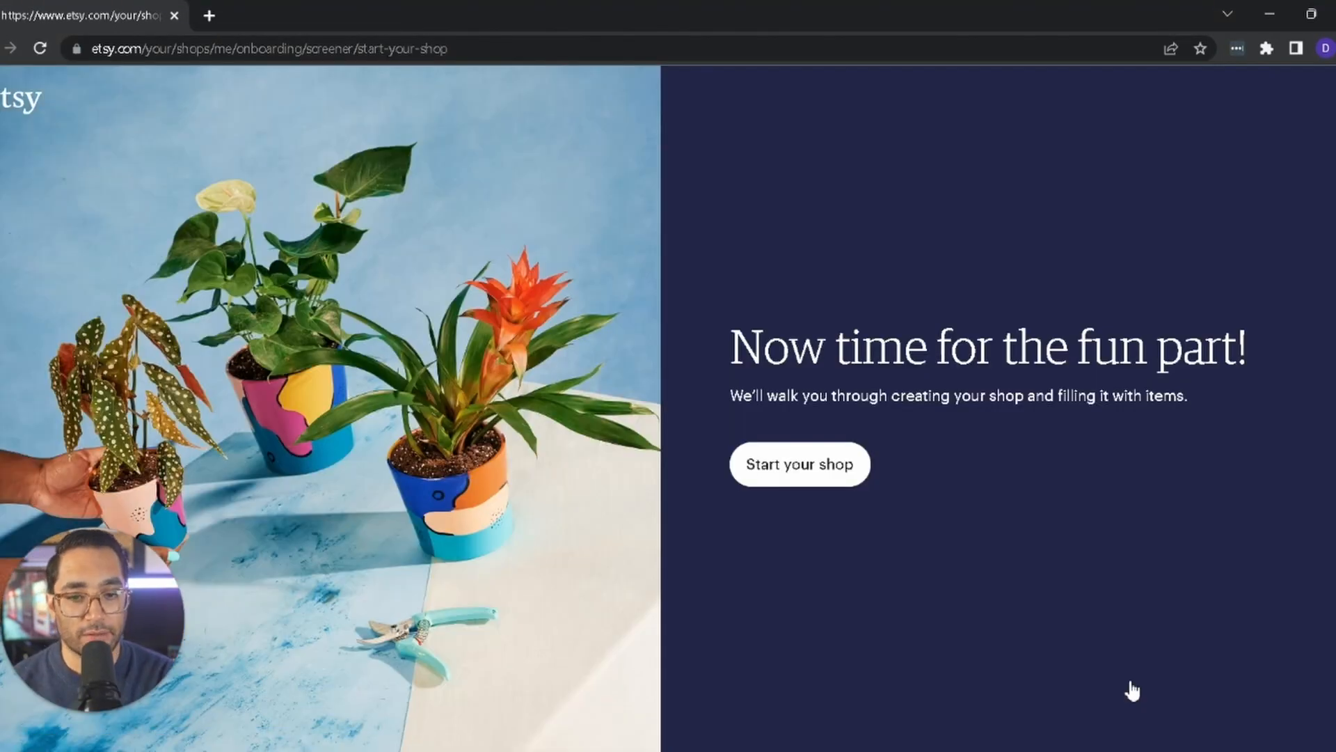
{"action": "left_click", "coordinate": [806, 474]}
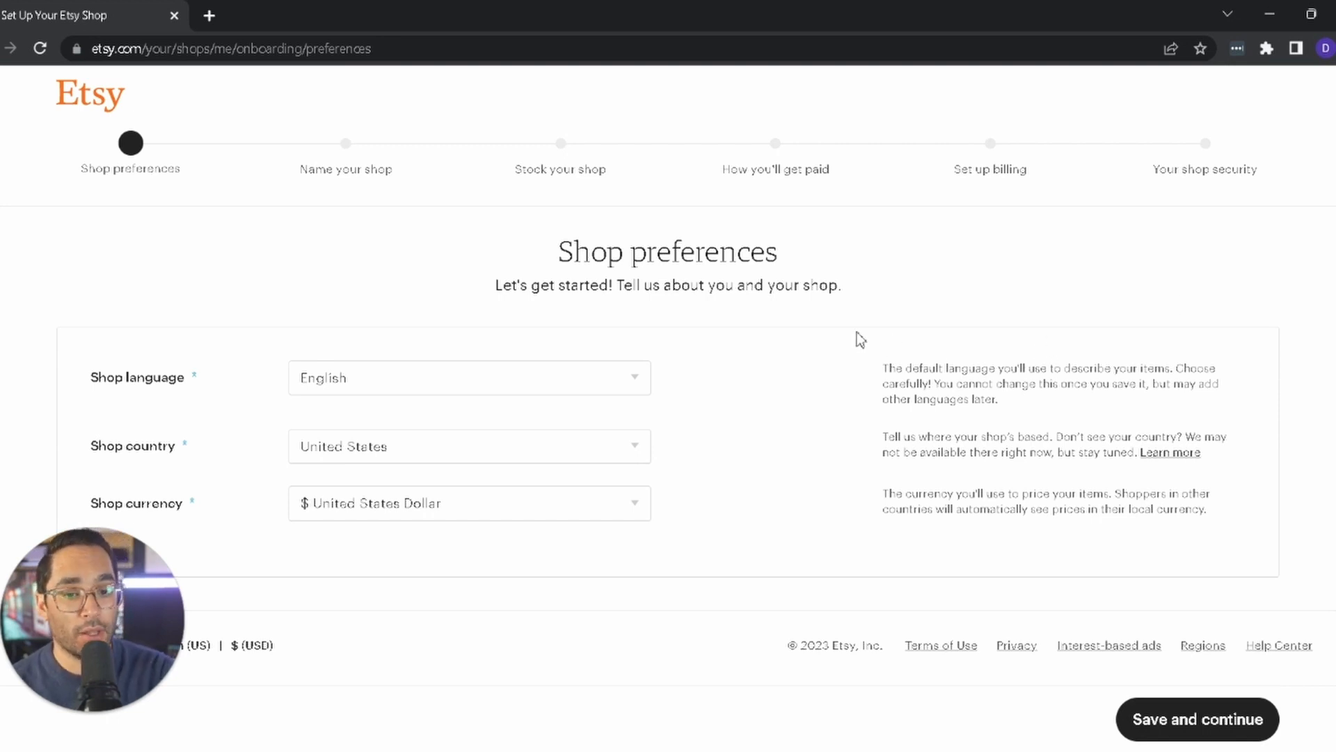
Try 日本語 as the shop language and set it back to English
{"action": "left_click_drag", "start_coordinate": [882, 364], "coordinate": [1068, 399]}
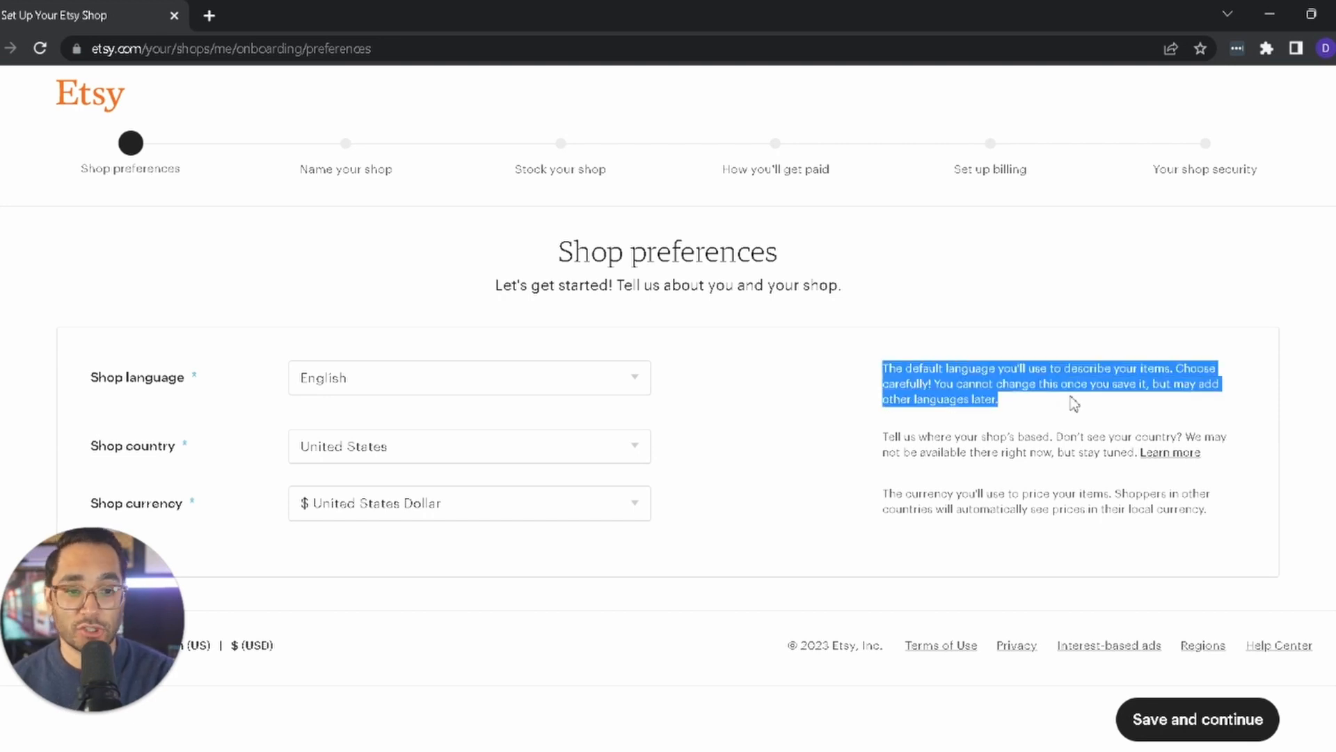
{"action": "left_click", "coordinate": [515, 390]}
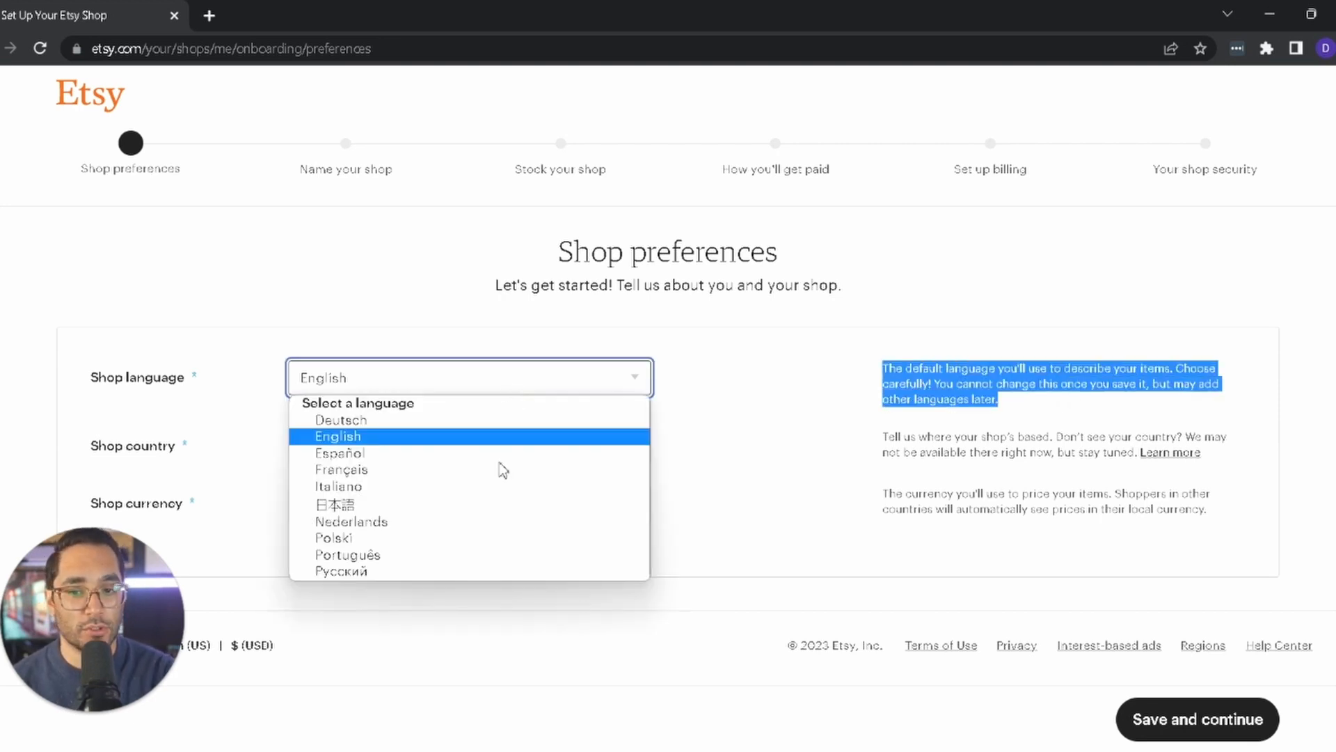
{"action": "left_click", "coordinate": [433, 506]}
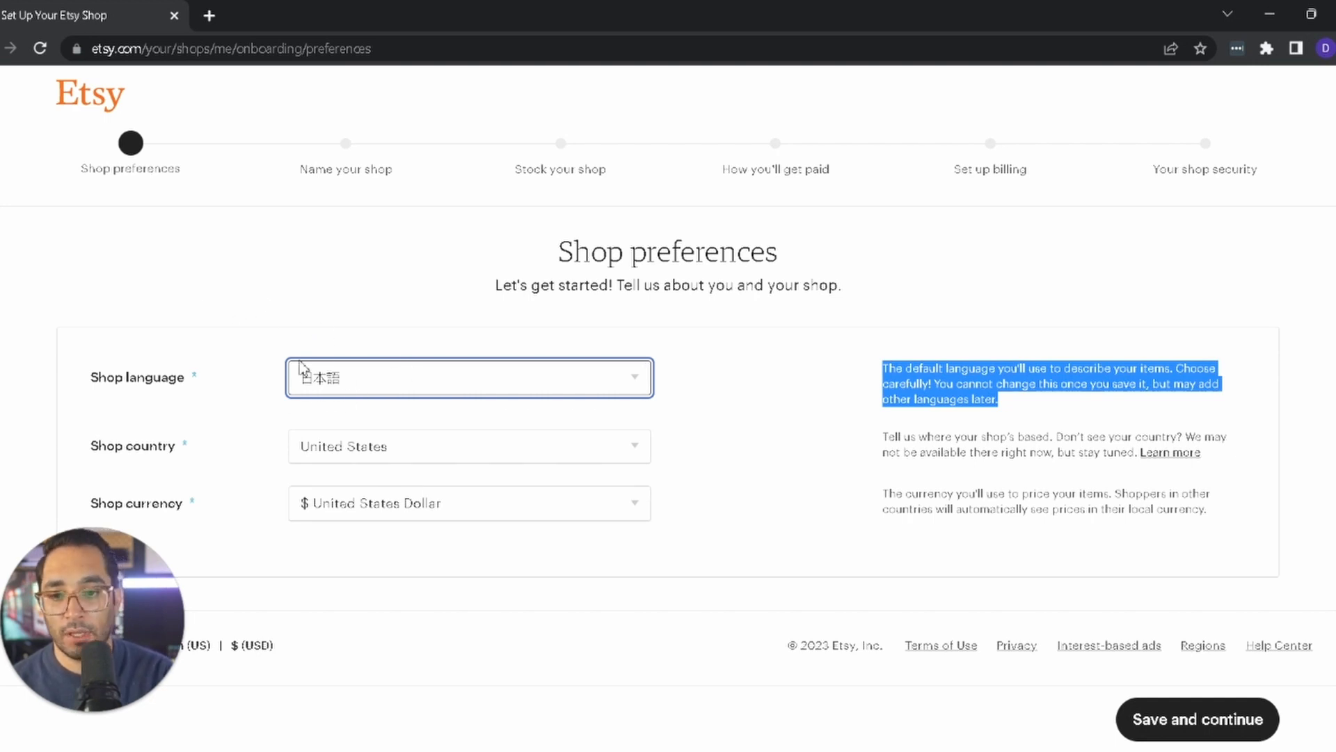
{"action": "left_click", "coordinate": [332, 384]}
{"action": "left_click", "coordinate": [373, 436]}
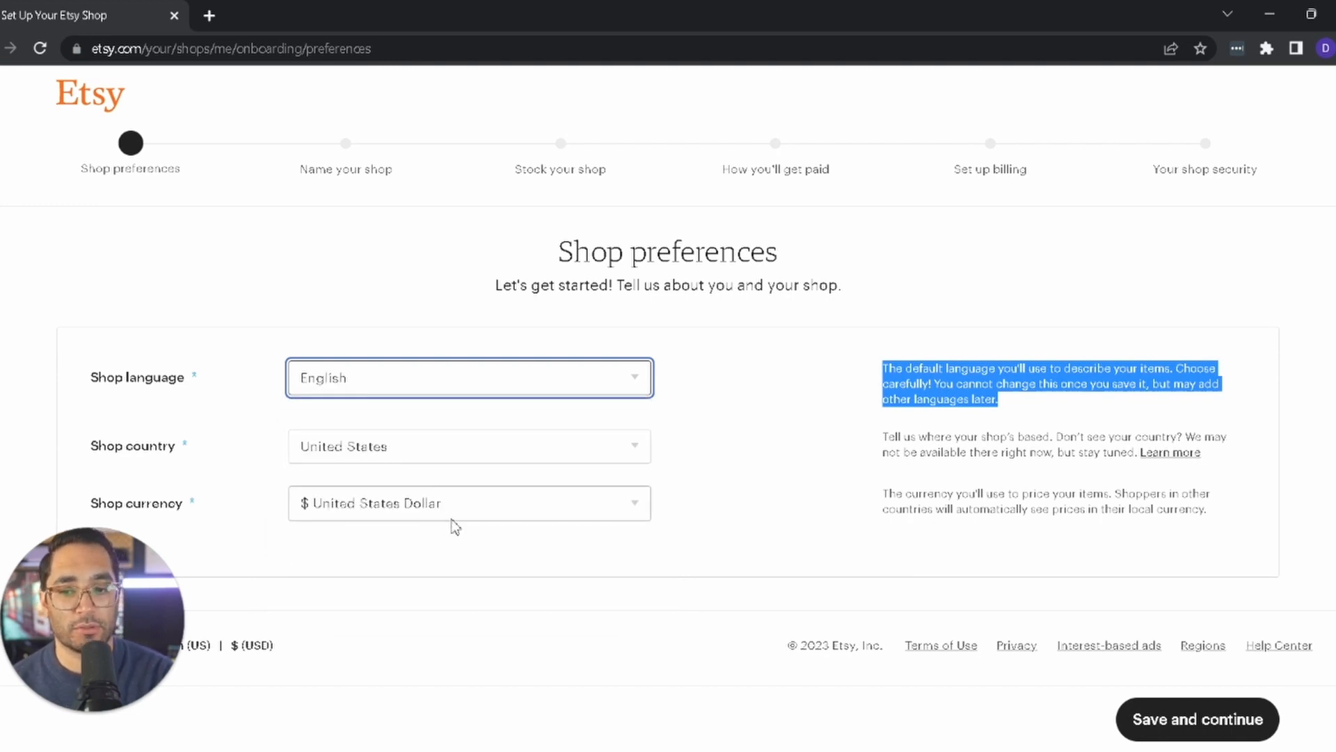
Save the shop preferences with English, United States and United States Dollar
{"action": "left_click", "coordinate": [742, 518]}
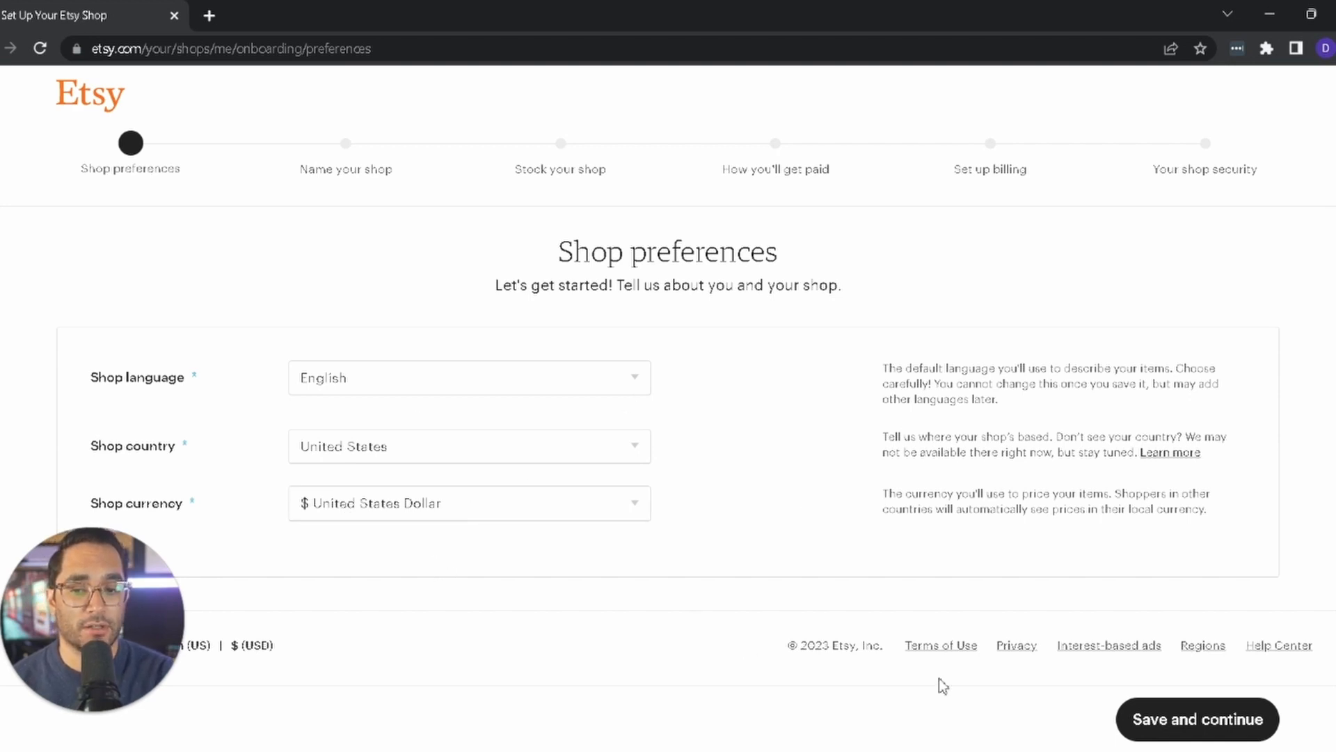
{"action": "left_click", "coordinate": [1135, 725]}
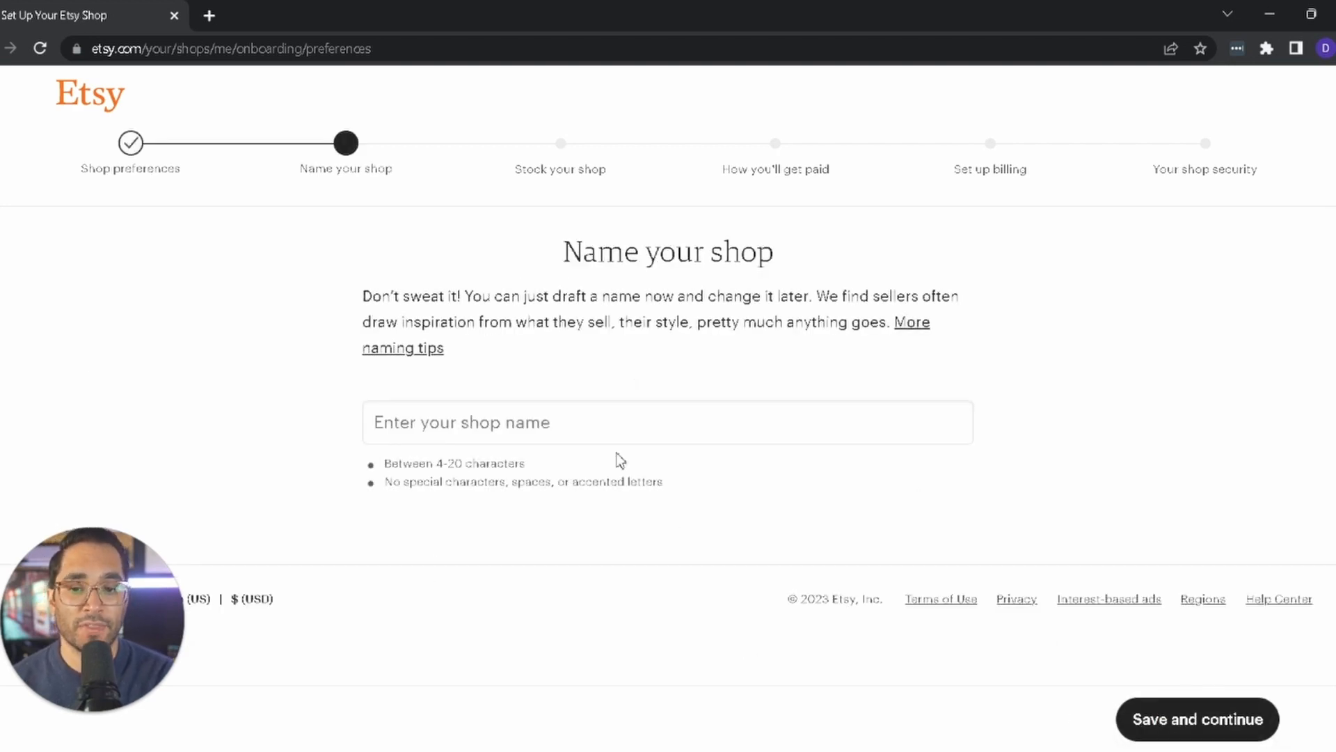
Try Likestopaint and Likestopaintforfun as shop names to check their availability
{"action": "left_click", "coordinate": [724, 414]}
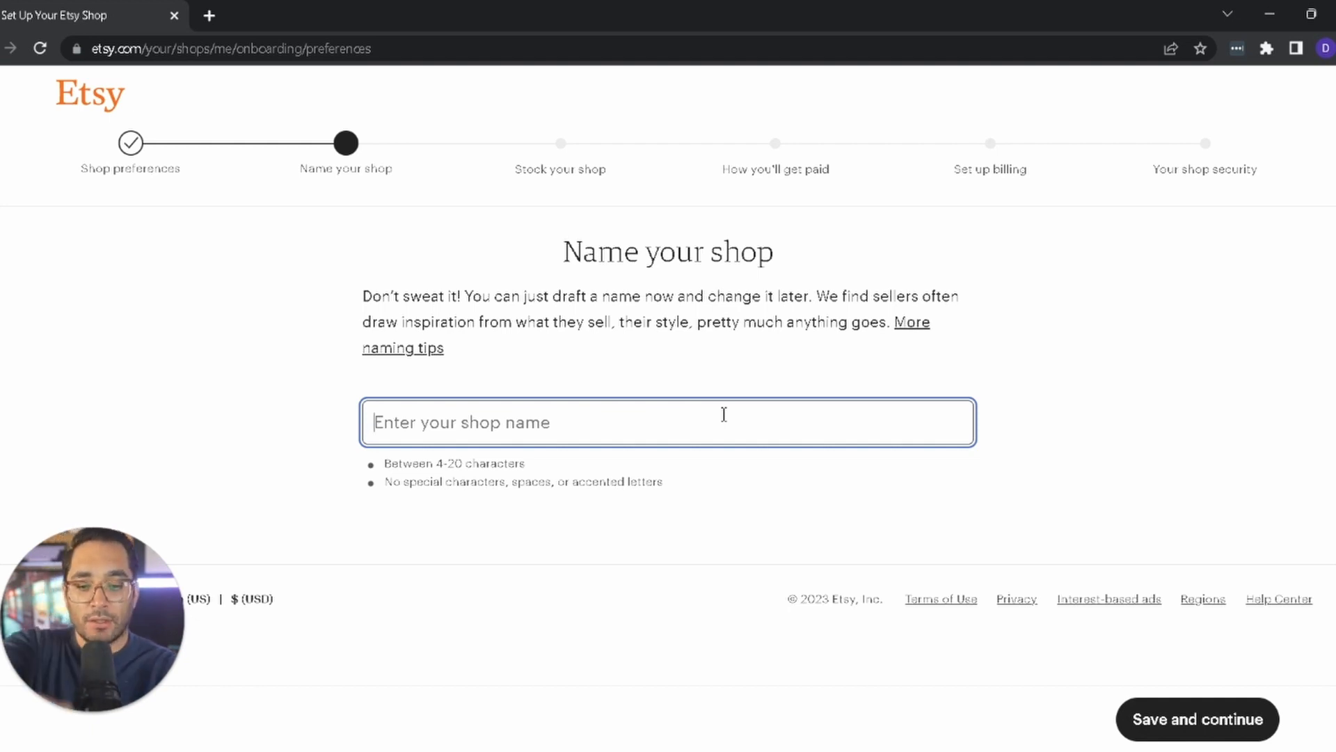
{"action": "type", "text": "Lik"}
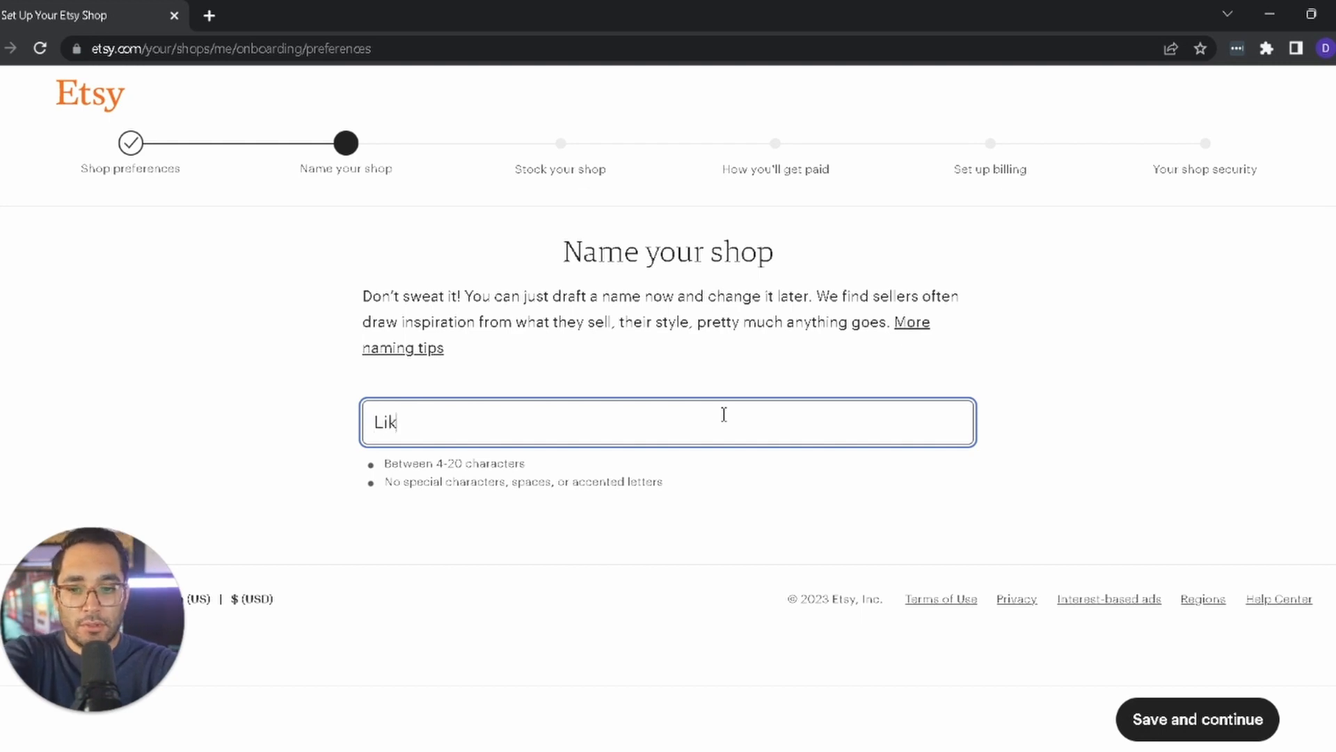
{"action": "type", "text": "estopaint"}
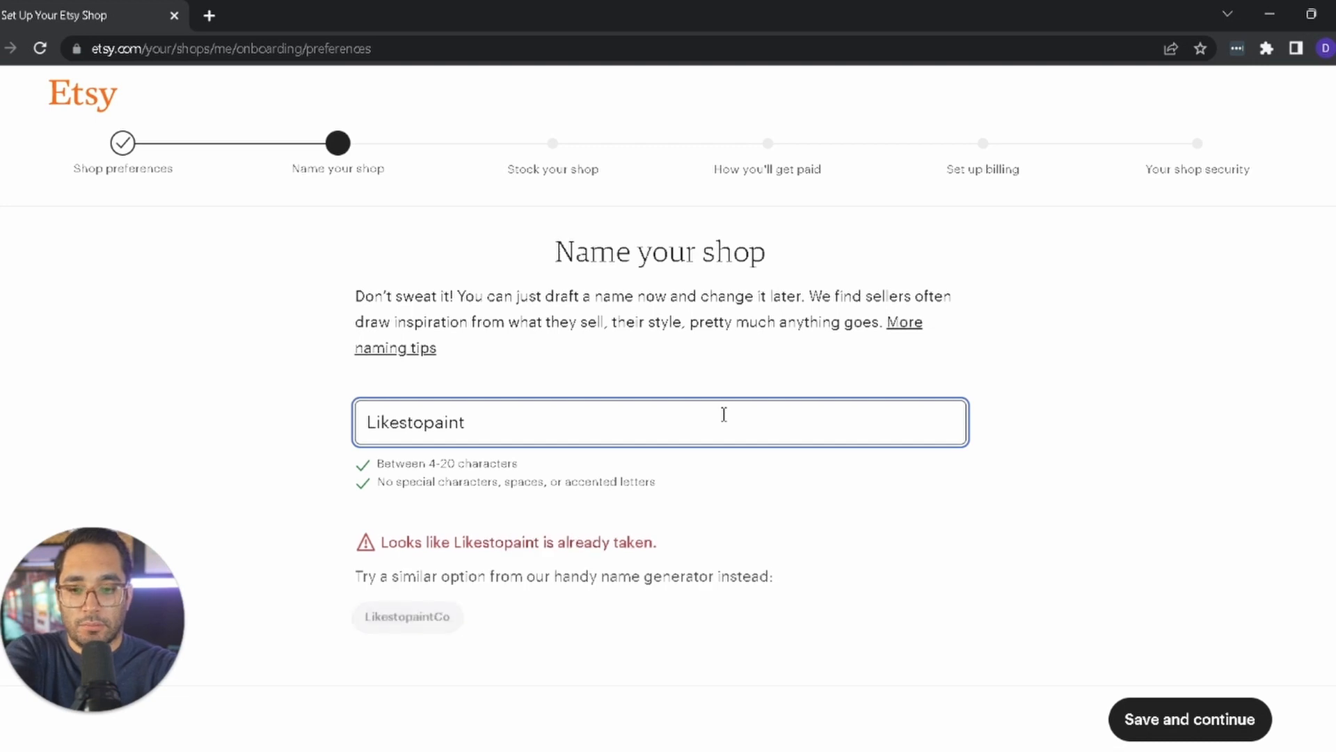
{"action": "type", "text": "forfun"}
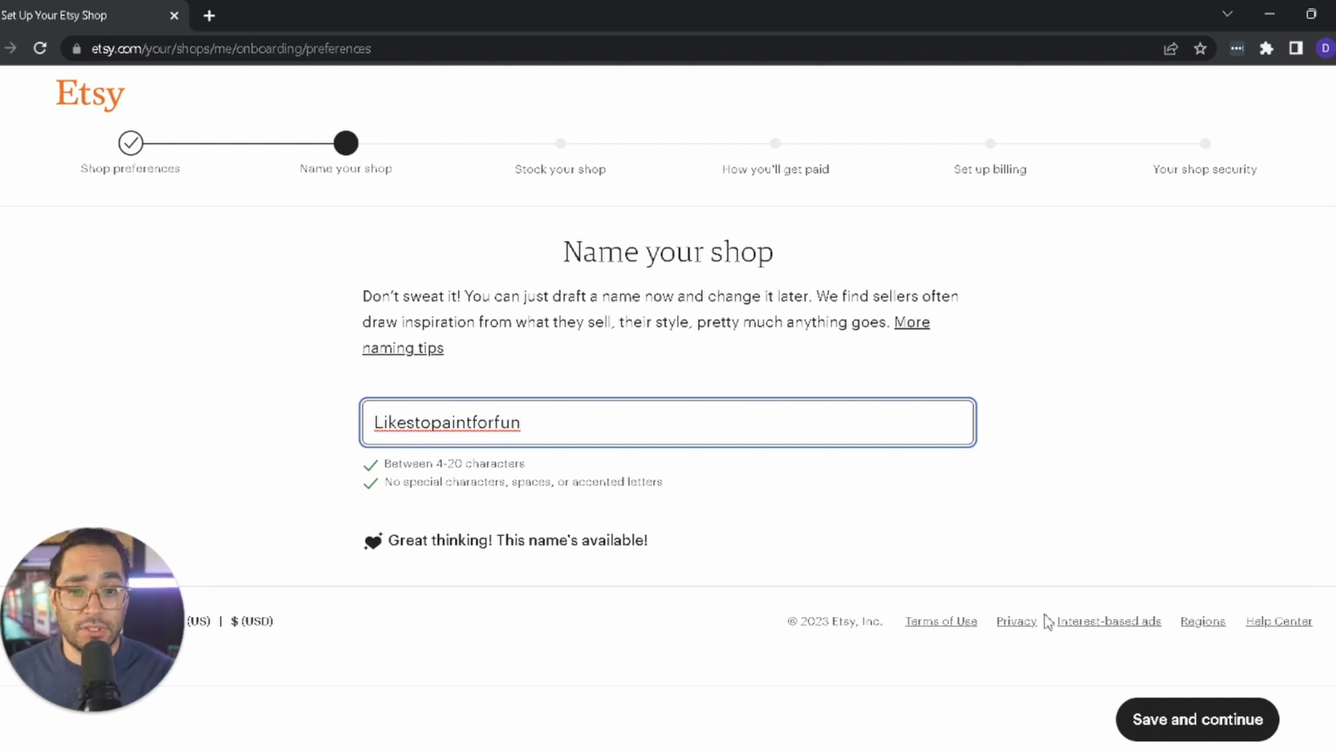
Set the shop name to Dougdoescrochet and save it to continue to stocking the shop
{"action": "key", "text": "ctrl+a"}
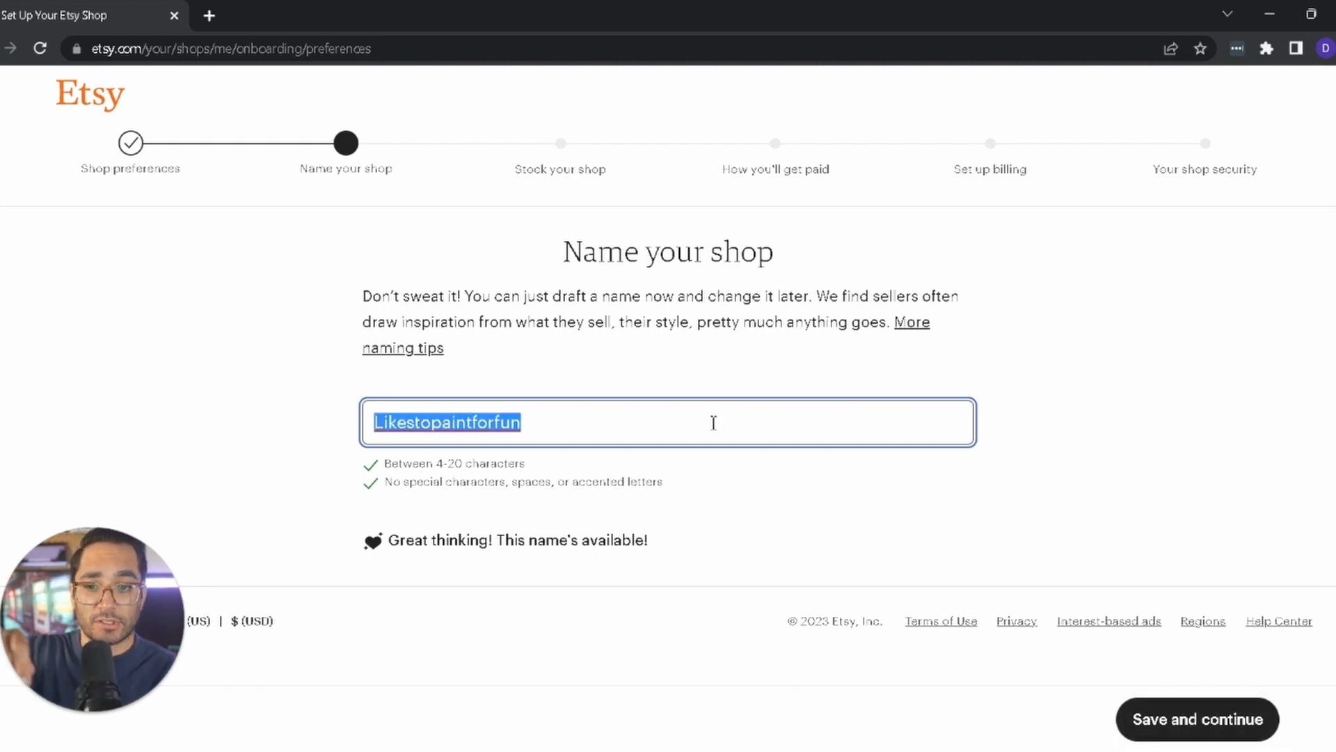
{"action": "type", "text": "Dougdoes"}
{"action": "type", "text": "corch"}
{"action": "key", "text": "BackSpace"}
{"action": "key", "text": "BackSpace"}
{"action": "key", "text": "BackSpace"}
{"action": "key", "text": "BackSpace"}
{"action": "type", "text": "rochet"}
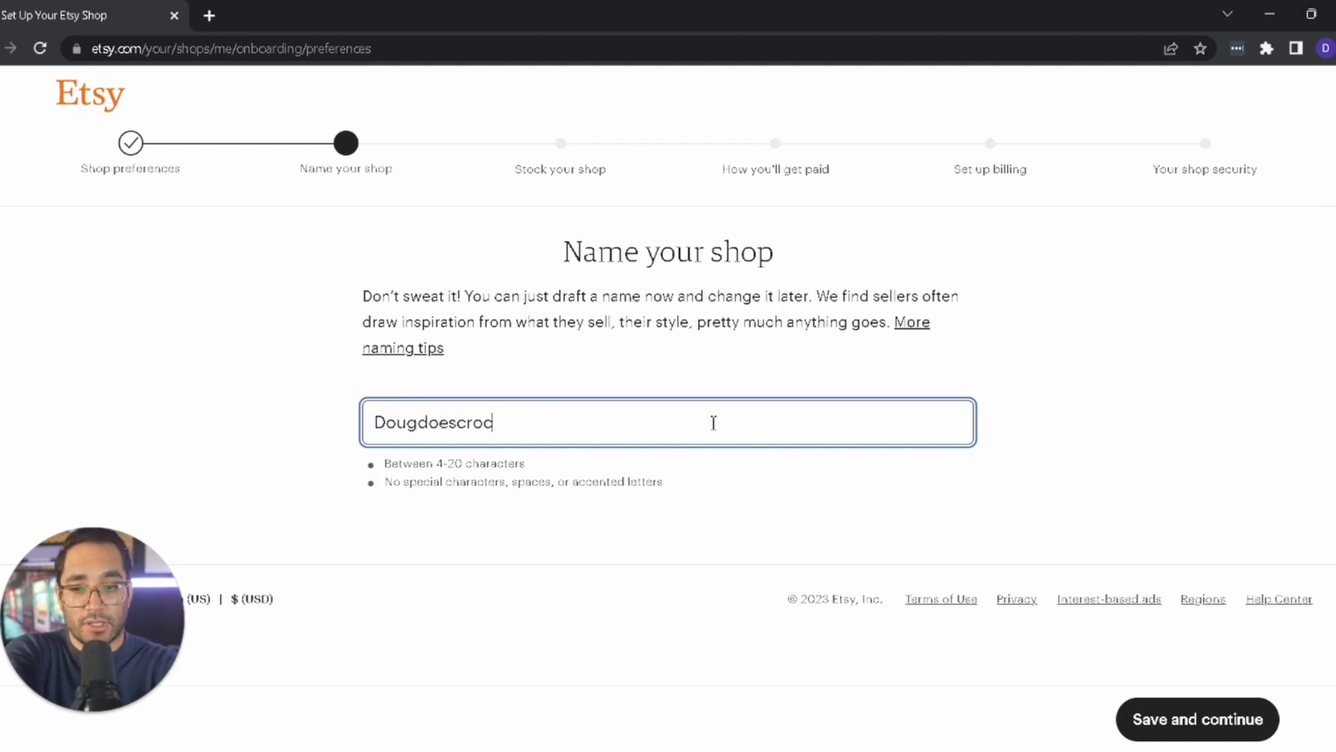
{"action": "left_click", "coordinate": [870, 508]}
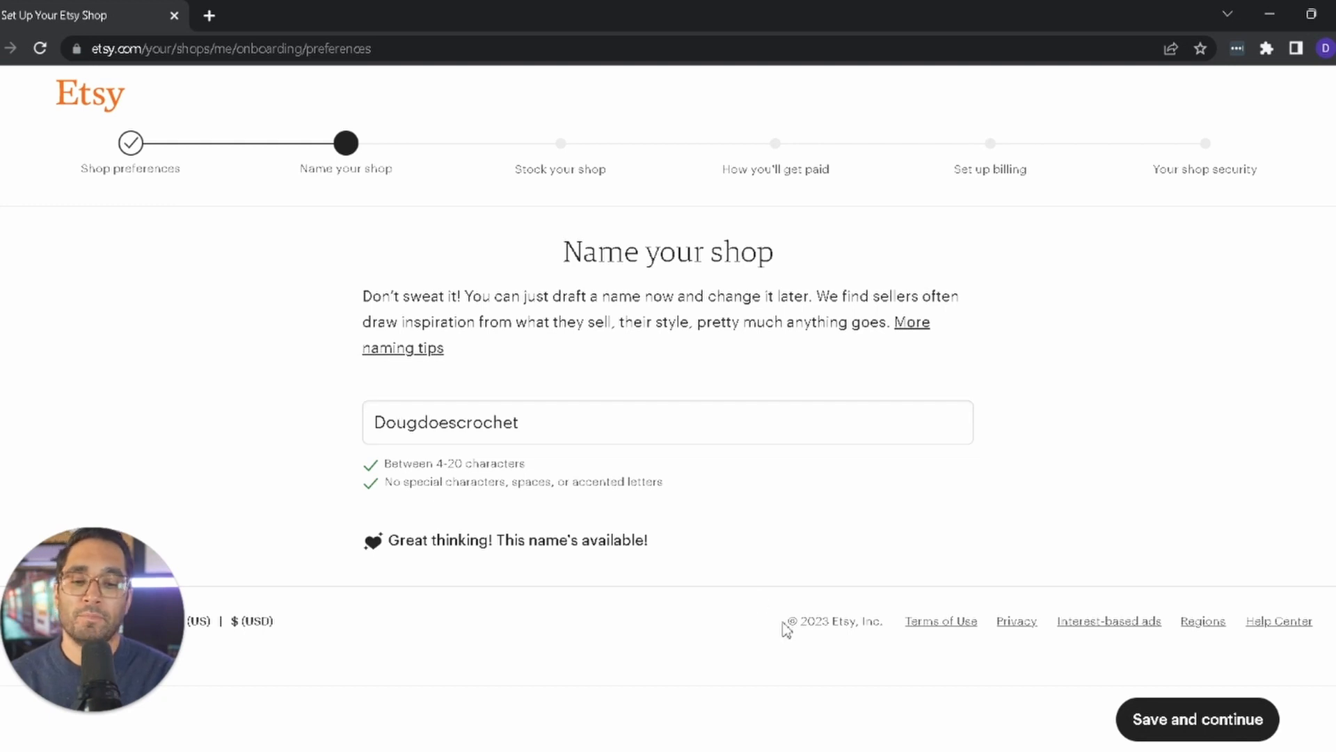
{"action": "left_click", "coordinate": [1175, 731]}
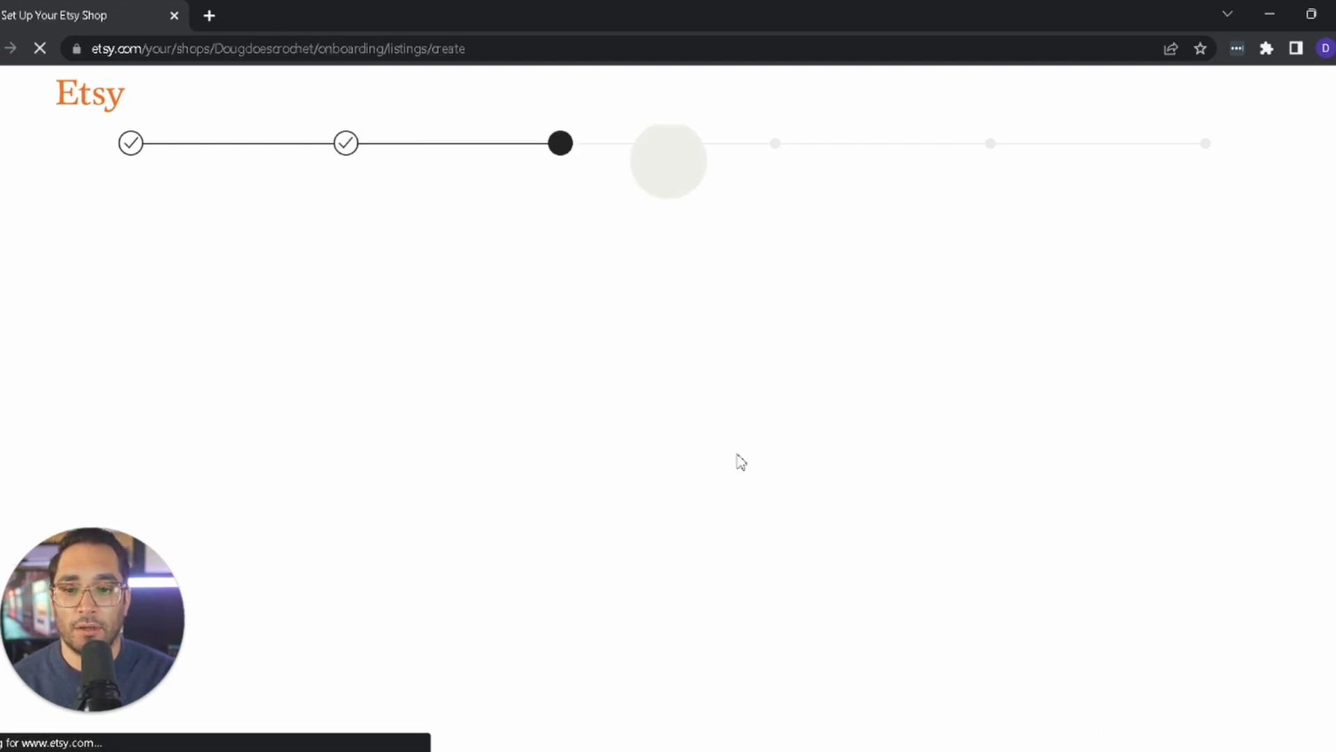
Examine the Digital Products Mockup Templates Bundle listing, including its images, shop reviews, highlights and description
{"action": "scroll", "coordinate": [374, 294], "scroll_direction": "down", "scroll_amount": 2}
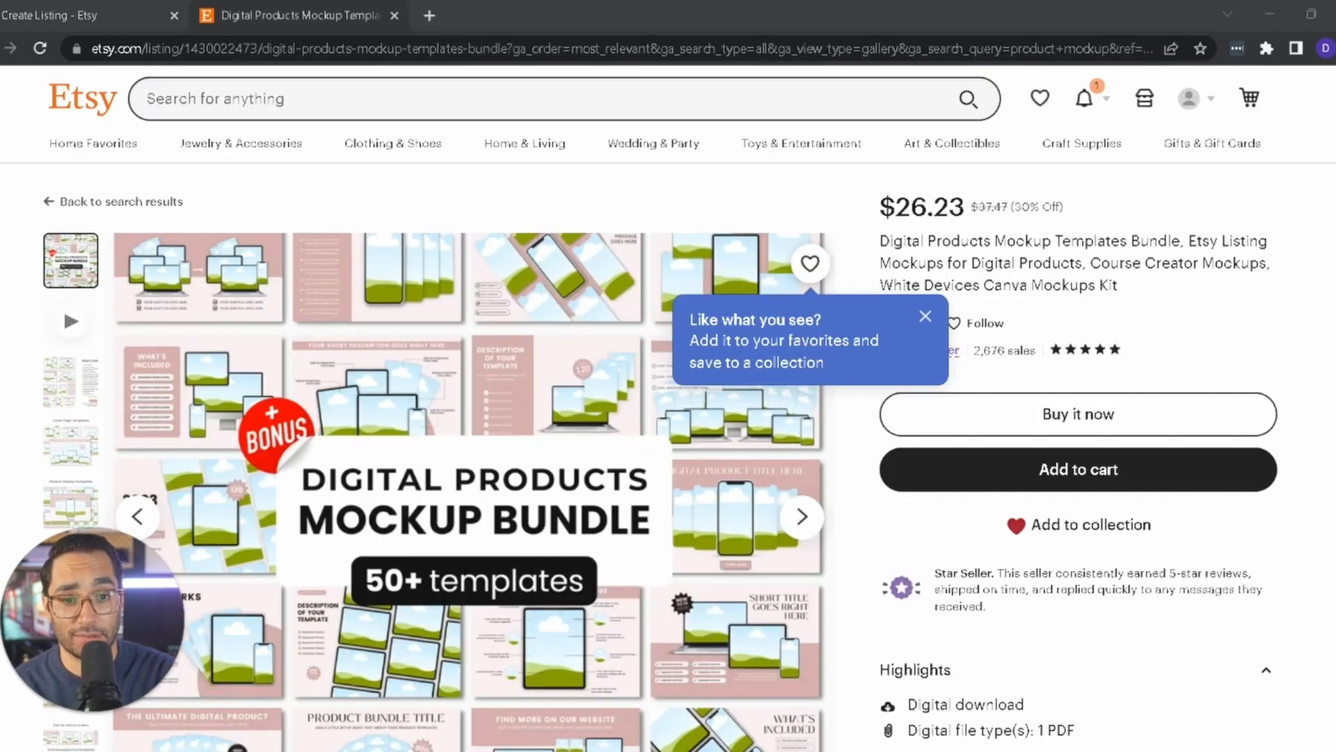
{"action": "left_click", "coordinate": [925, 316]}
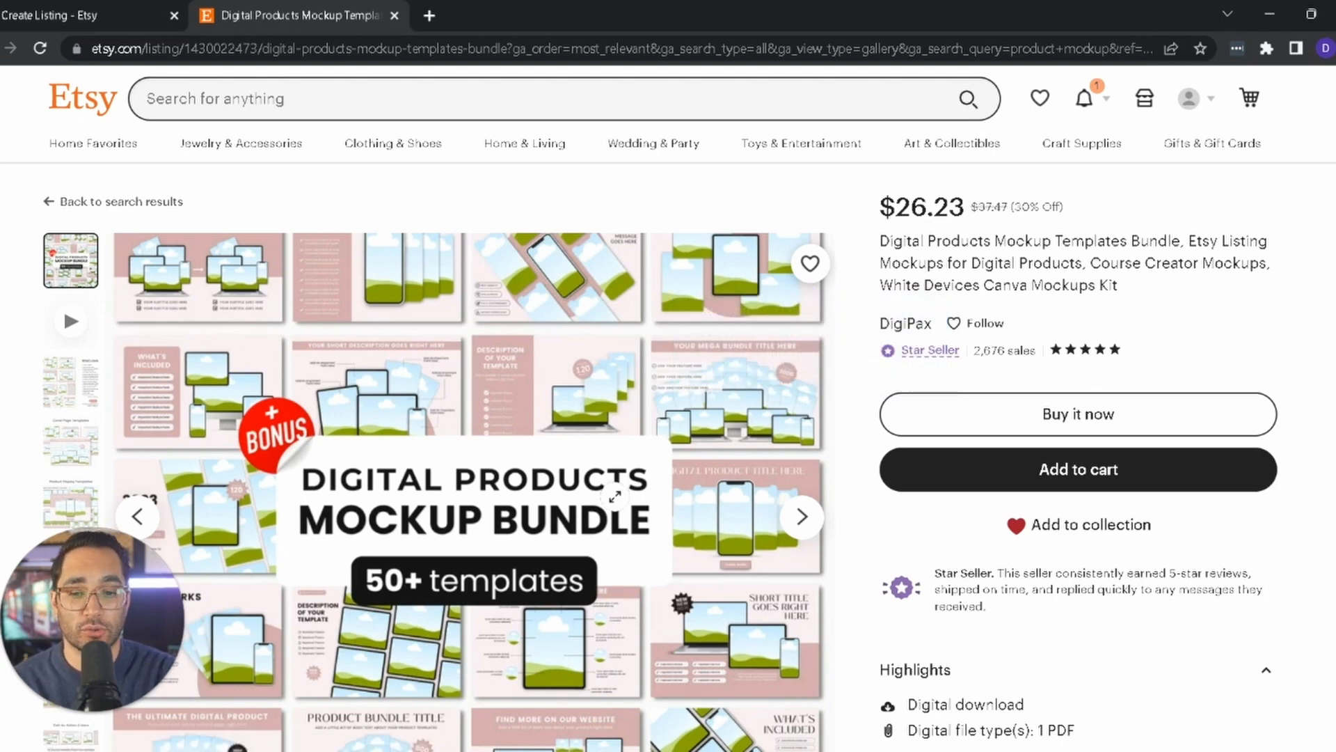
{"action": "scroll", "coordinate": [616, 496], "scroll_direction": "down", "scroll_amount": 3}
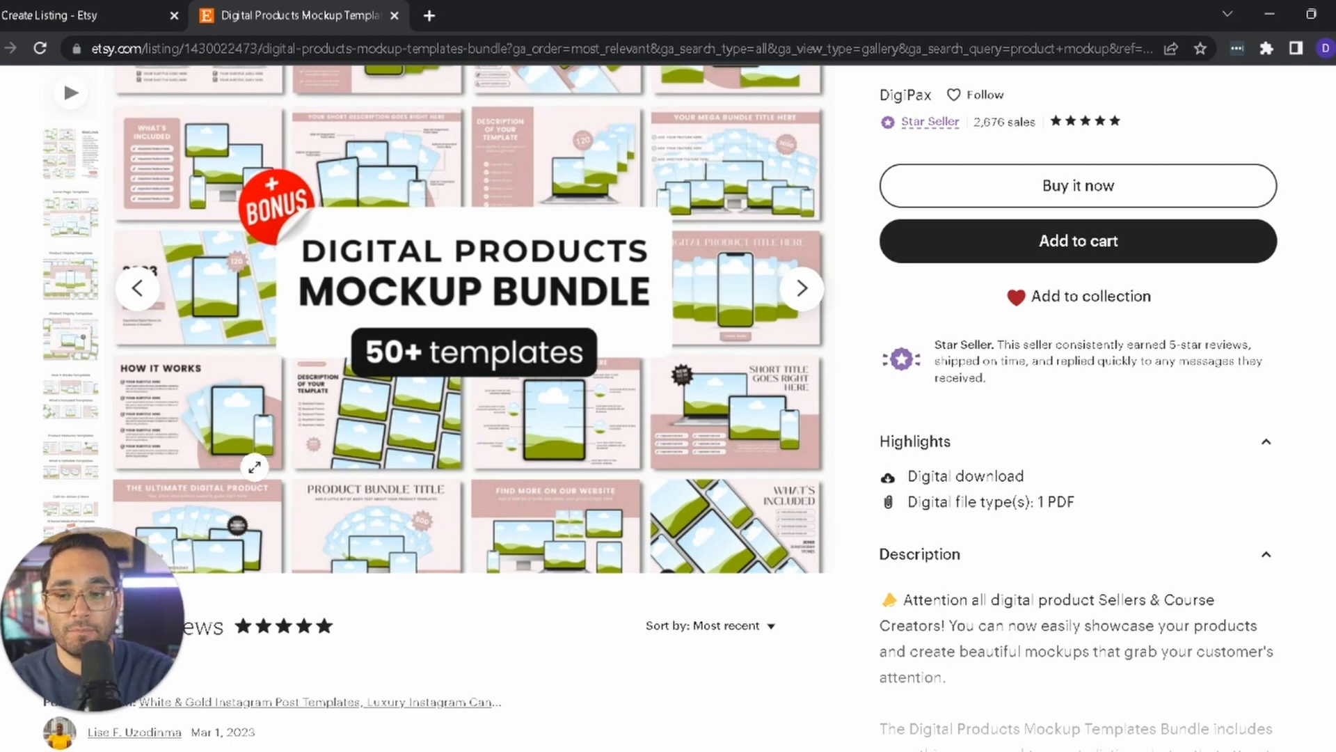
{"action": "scroll", "coordinate": [530, 374], "scroll_direction": "down", "scroll_amount": 2}
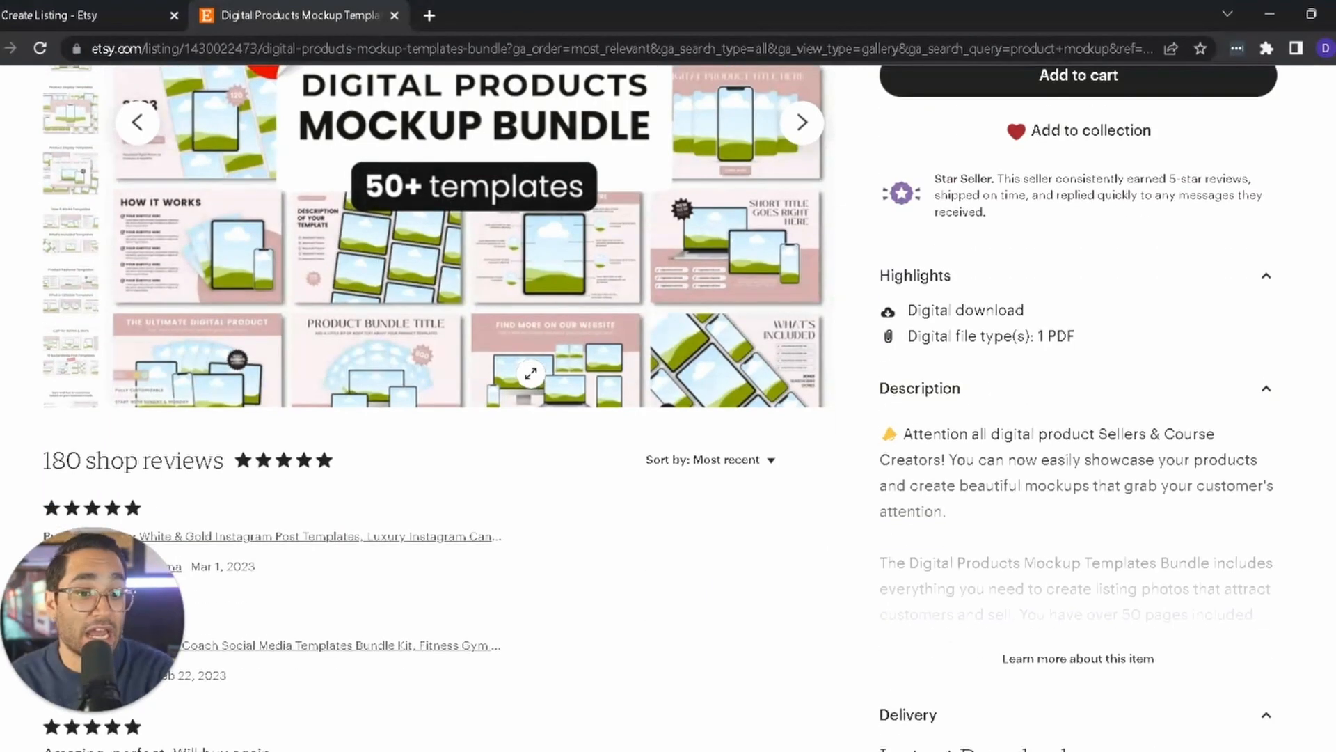
{"action": "scroll", "coordinate": [531, 373], "scroll_direction": "down", "scroll_amount": 2}
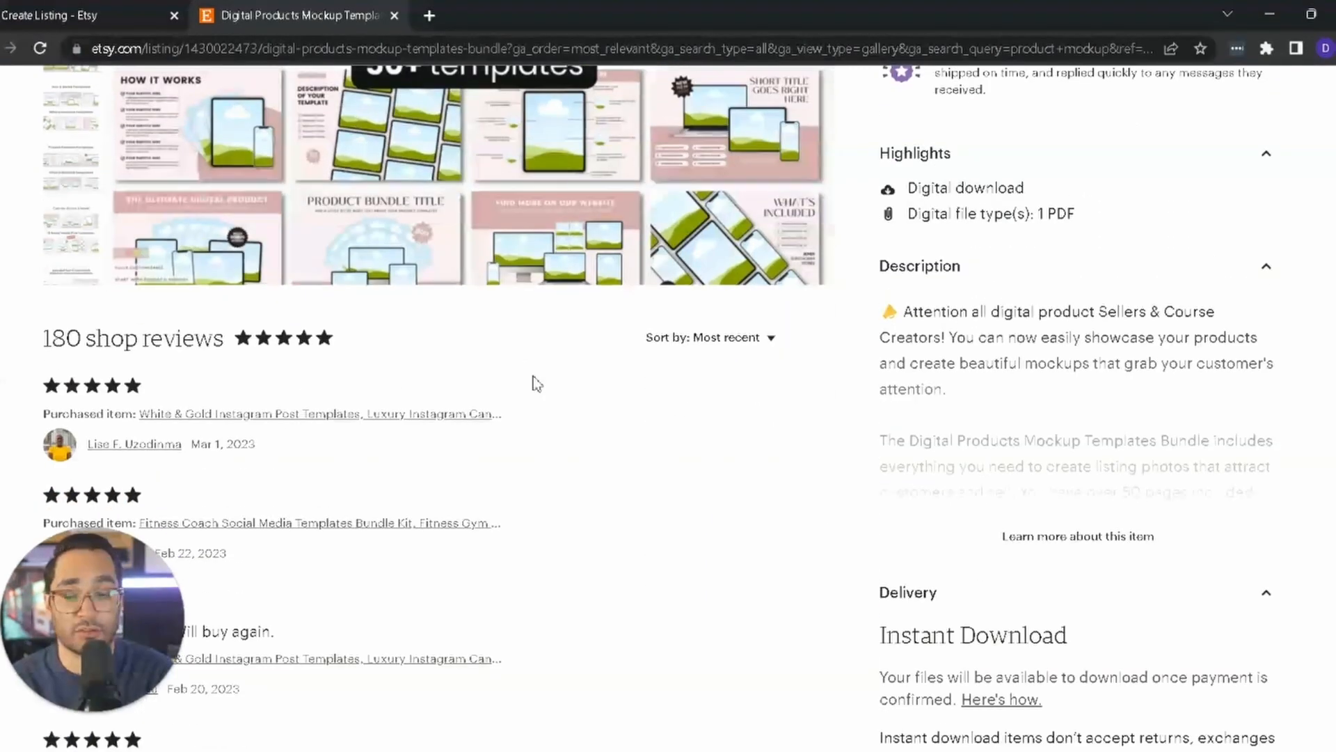
{"action": "scroll", "coordinate": [548, 418], "scroll_direction": "up", "scroll_amount": 6}
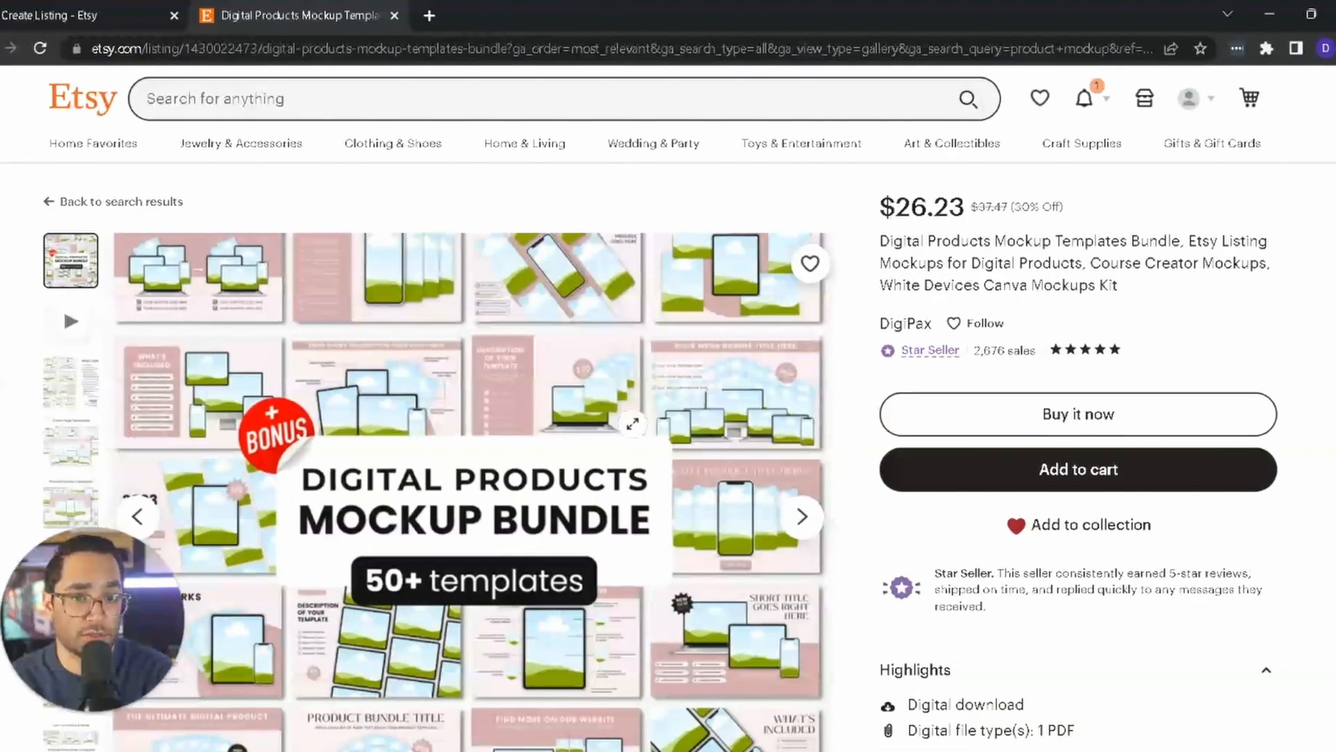
{"action": "mouse_move", "coordinate": [926, 356]}
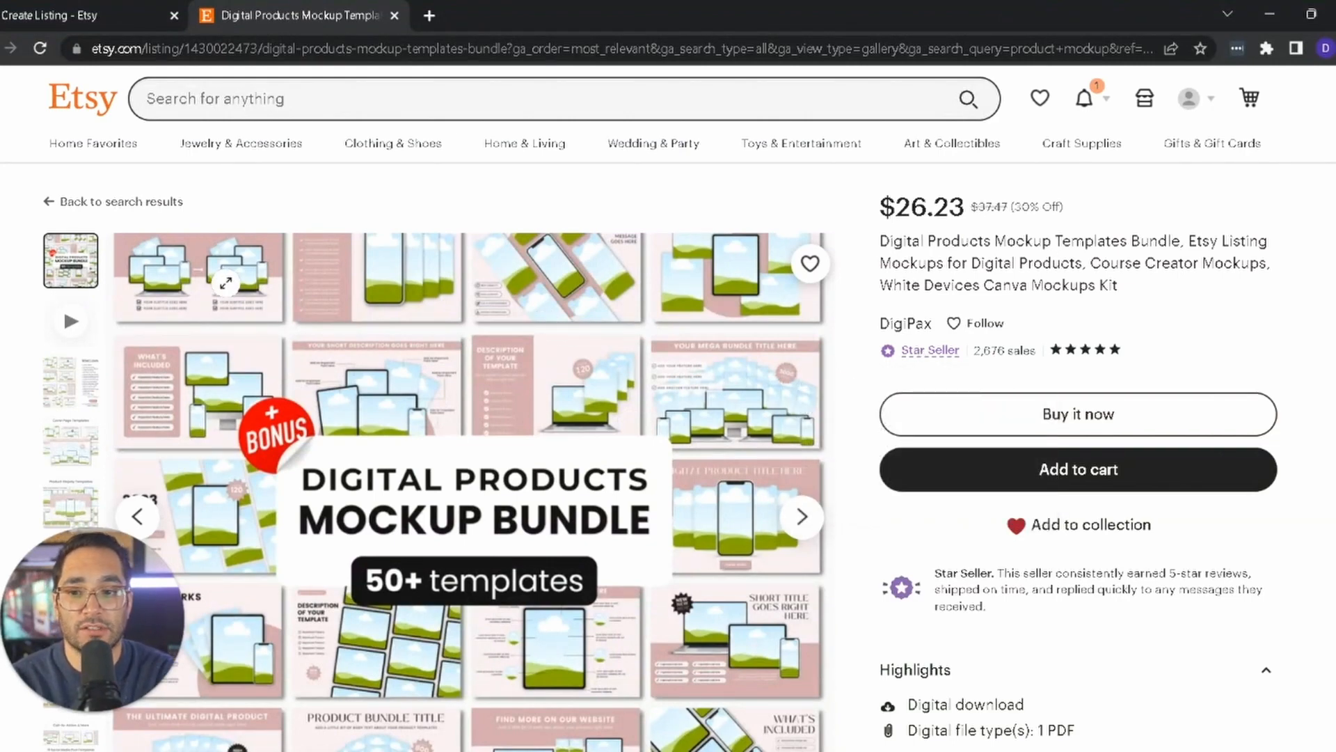
Examine the enlarged images of the Digital Products Mockup Templates Bundle listing, including the Call-to-Action & More image, and close the viewer
{"action": "left_click", "coordinate": [696, 286]}
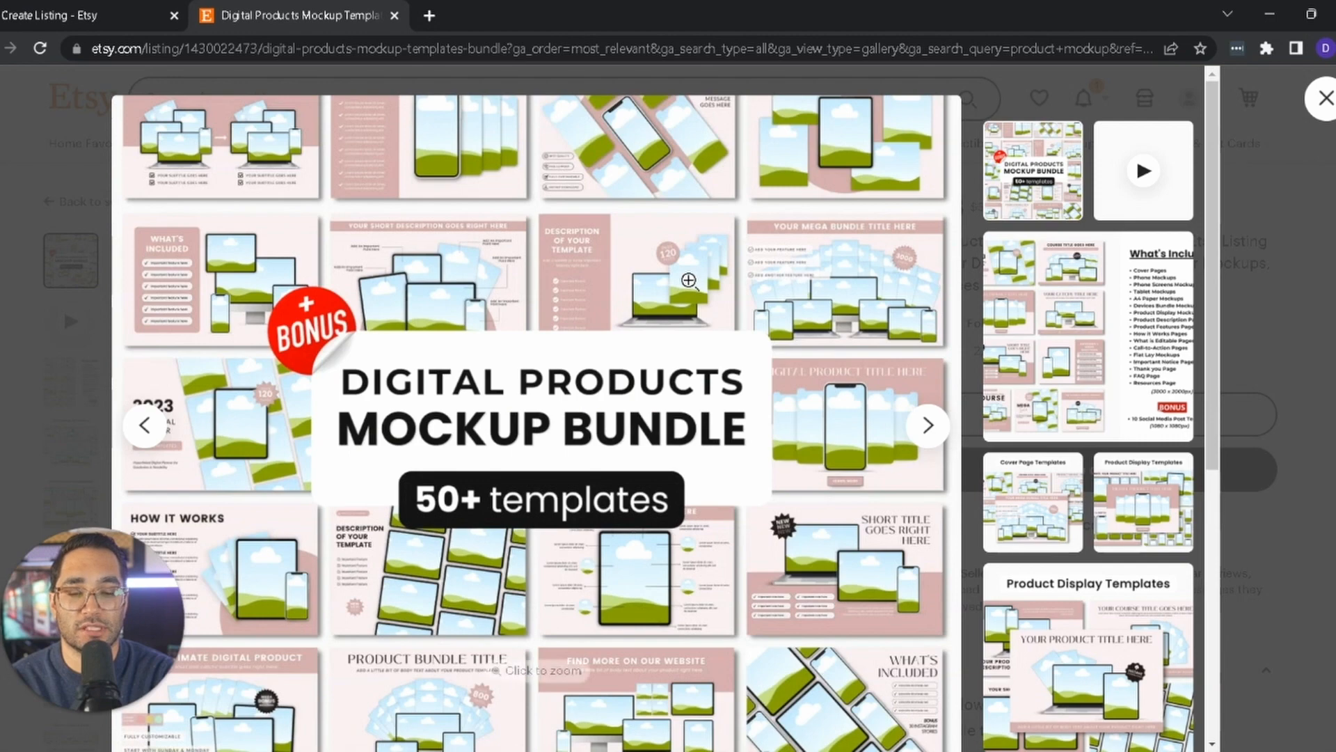
{"action": "scroll", "coordinate": [1079, 385], "scroll_direction": "down", "scroll_amount": 6}
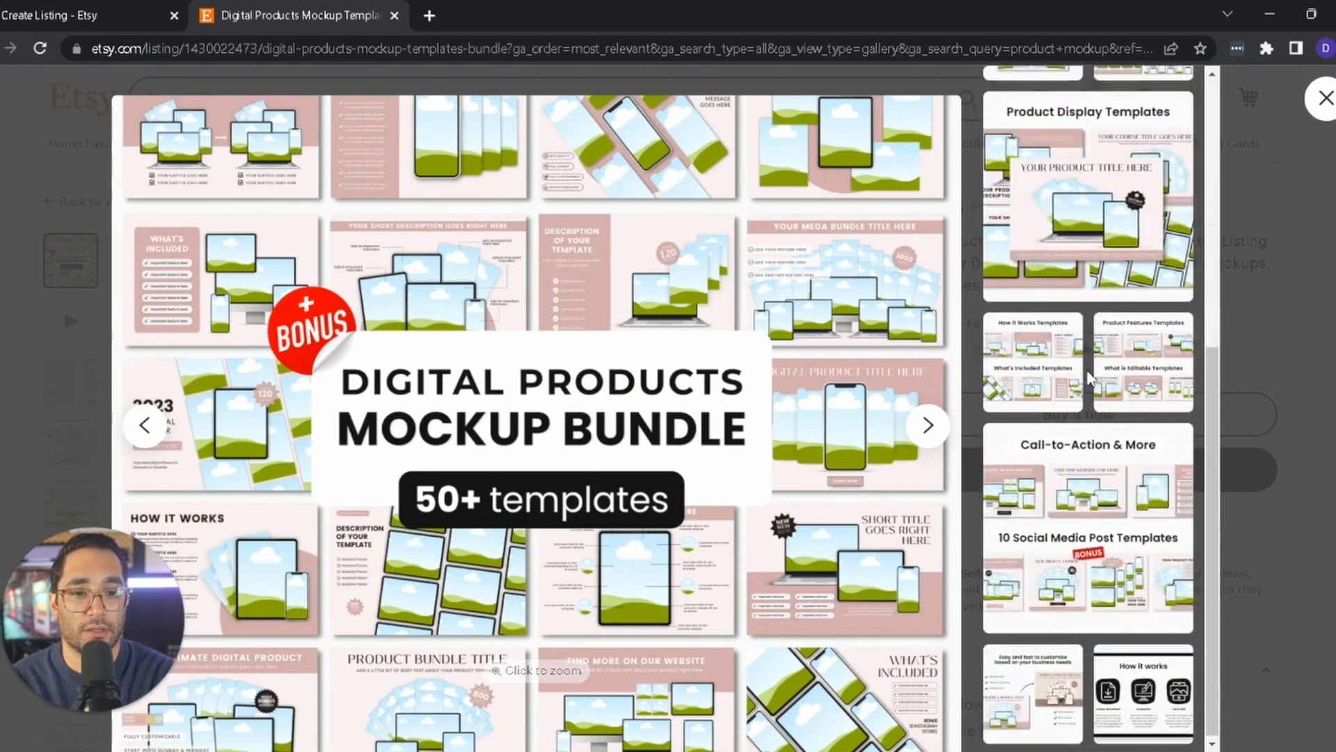
{"action": "left_click", "coordinate": [1050, 380]}
{"action": "left_click", "coordinate": [1067, 494]}
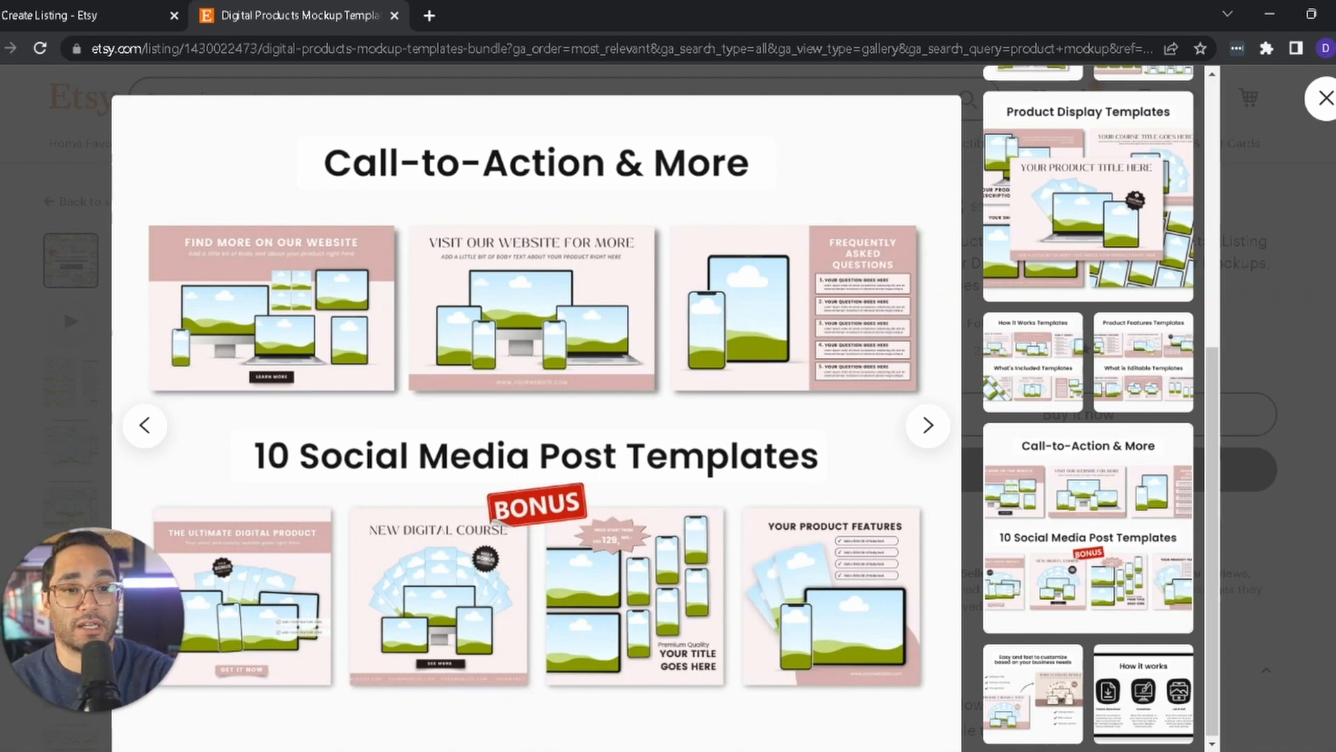
{"action": "left_click", "coordinate": [1326, 98]}
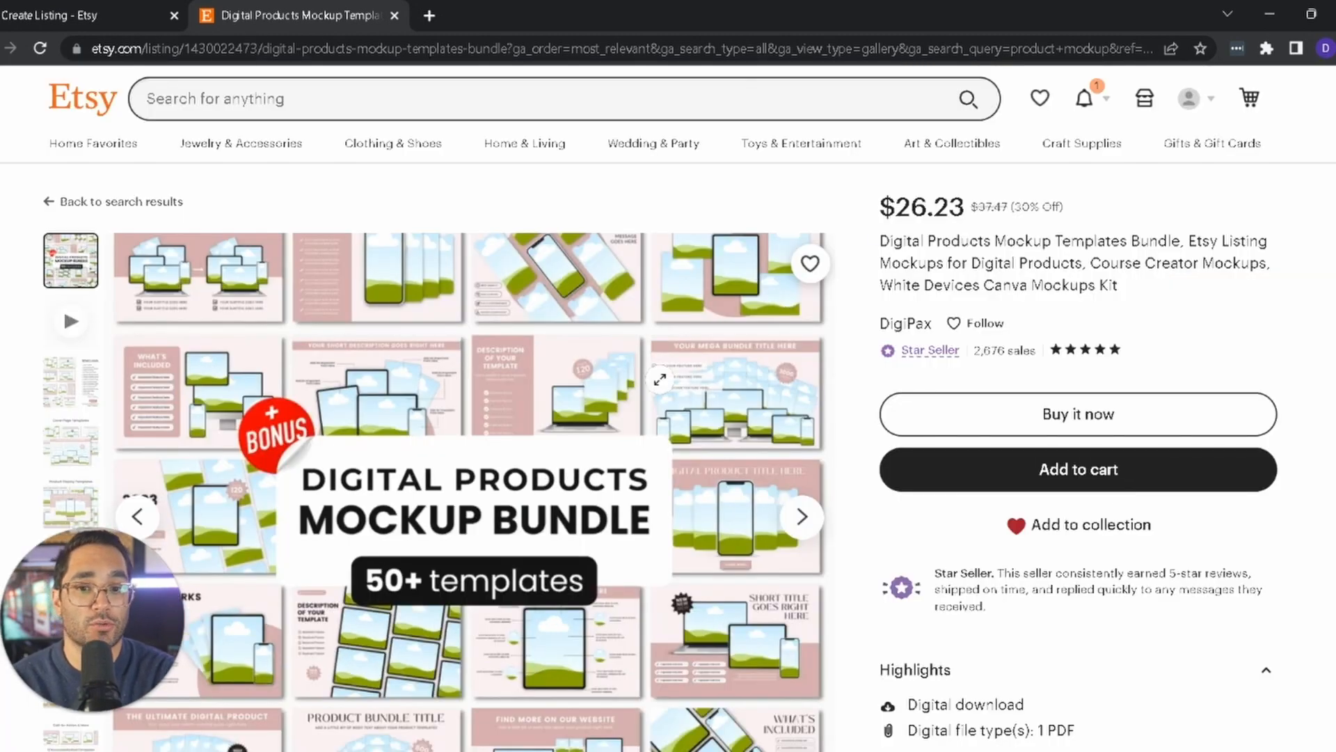
Return to the Create a listing form, add three product photos and read the recommended photo width
{"action": "left_click", "coordinate": [96, 15]}
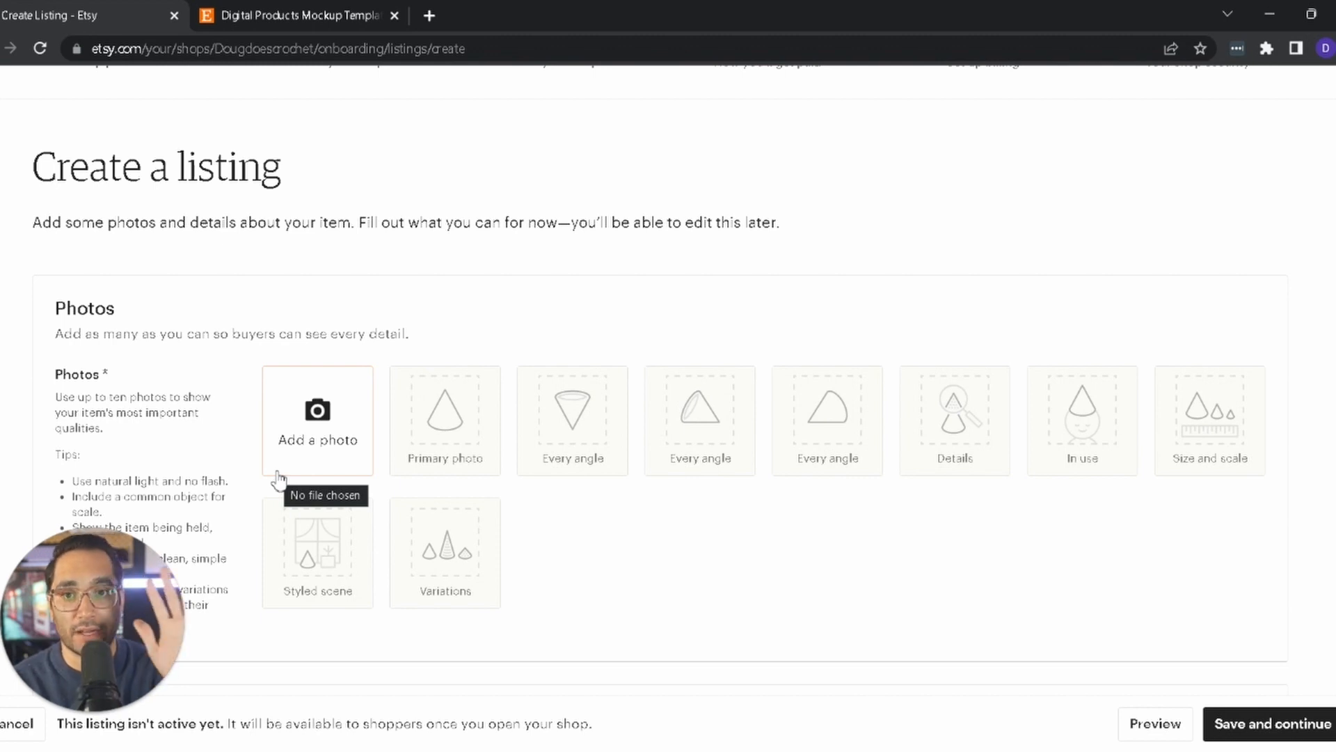
{"action": "scroll", "coordinate": [278, 478], "scroll_direction": "down", "scroll_amount": 2}
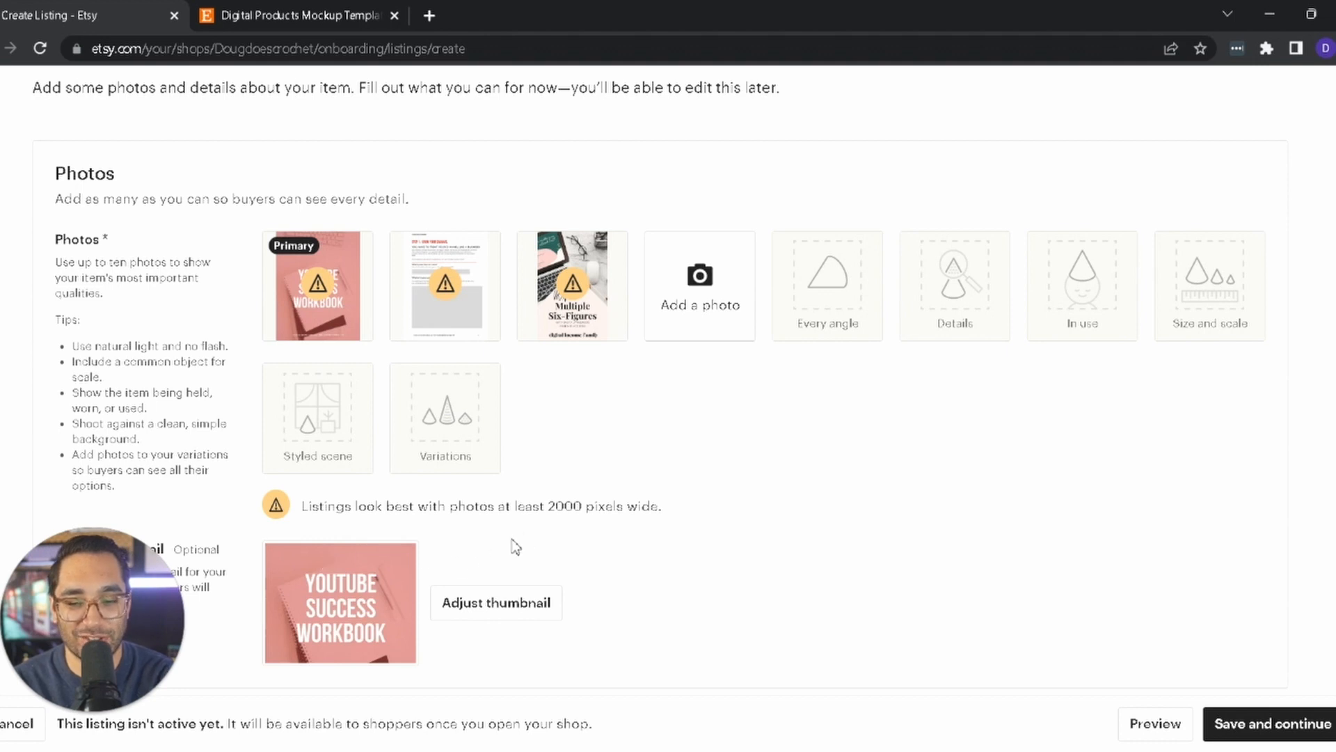
{"action": "left_click_drag", "start_coordinate": [488, 506], "coordinate": [653, 504]}
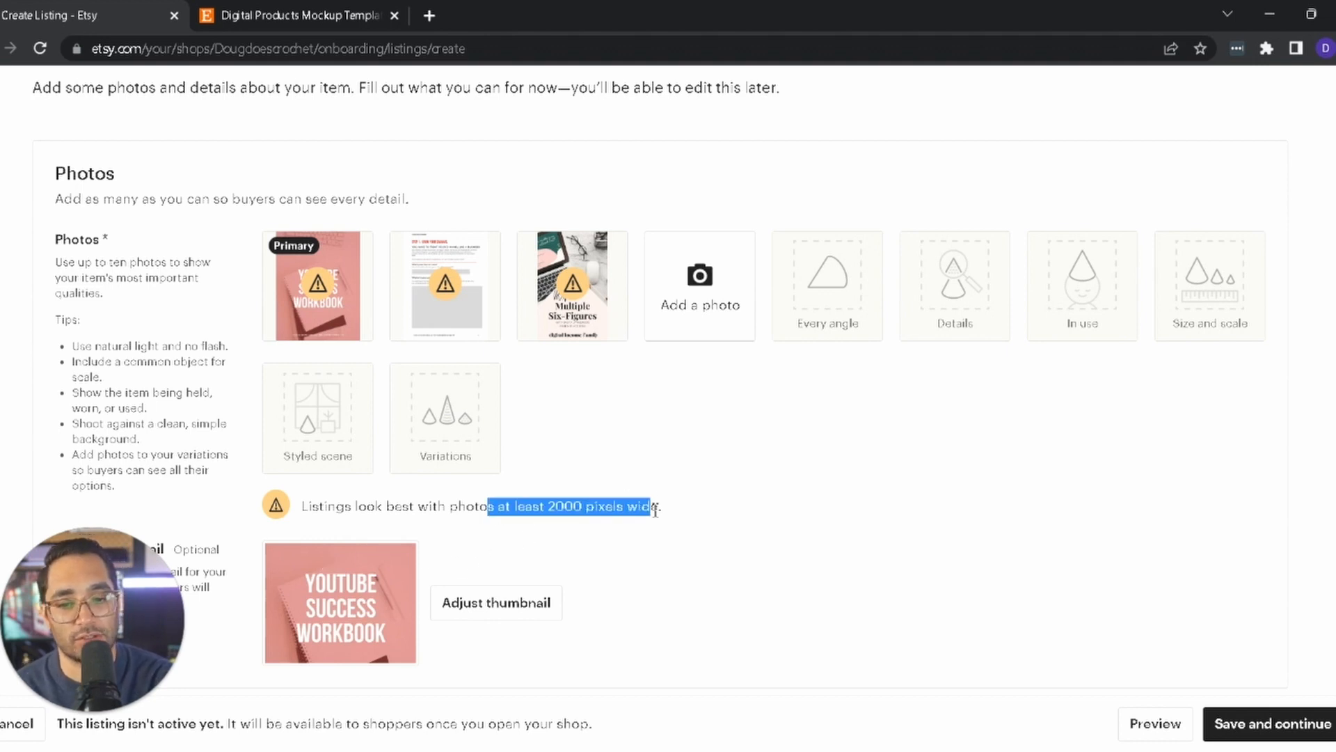
{"action": "left_click", "coordinate": [711, 511]}
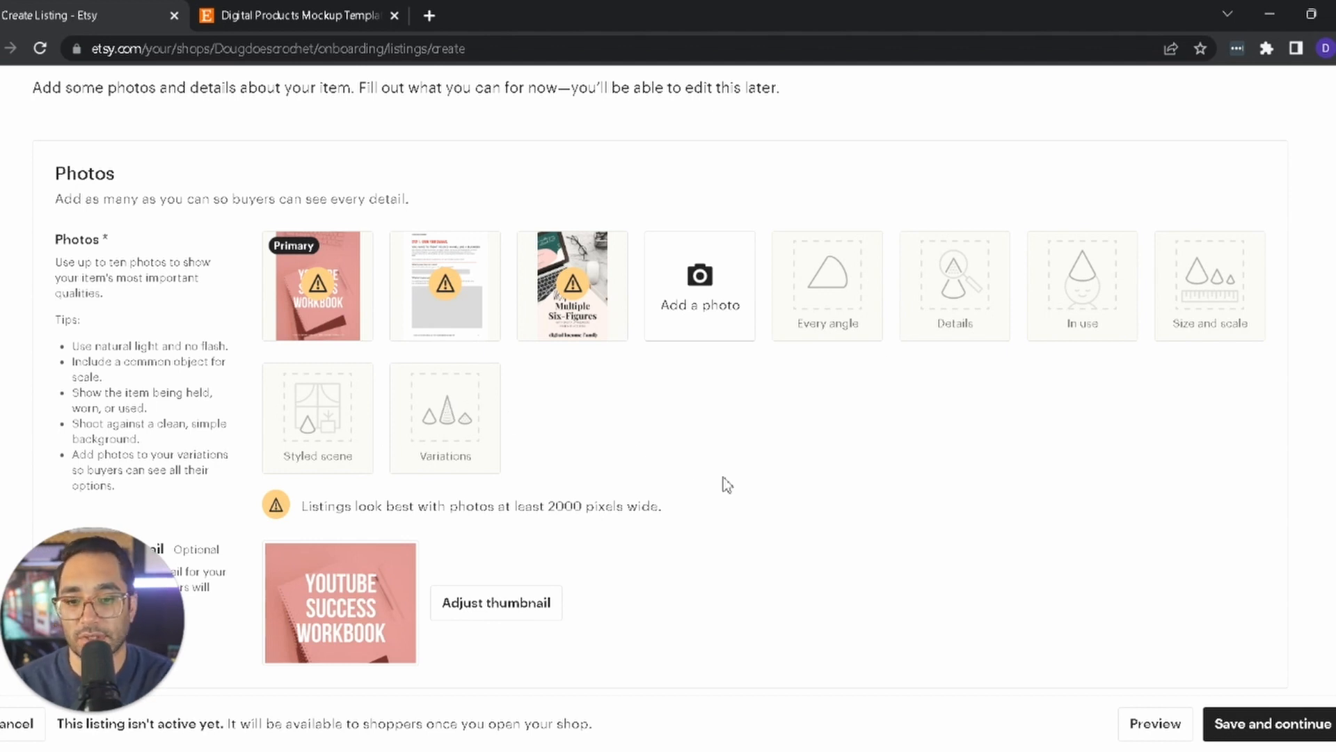
Review the Video section's guidance on clip length, sound and quality
{"action": "scroll", "coordinate": [724, 478], "scroll_direction": "down", "scroll_amount": 8}
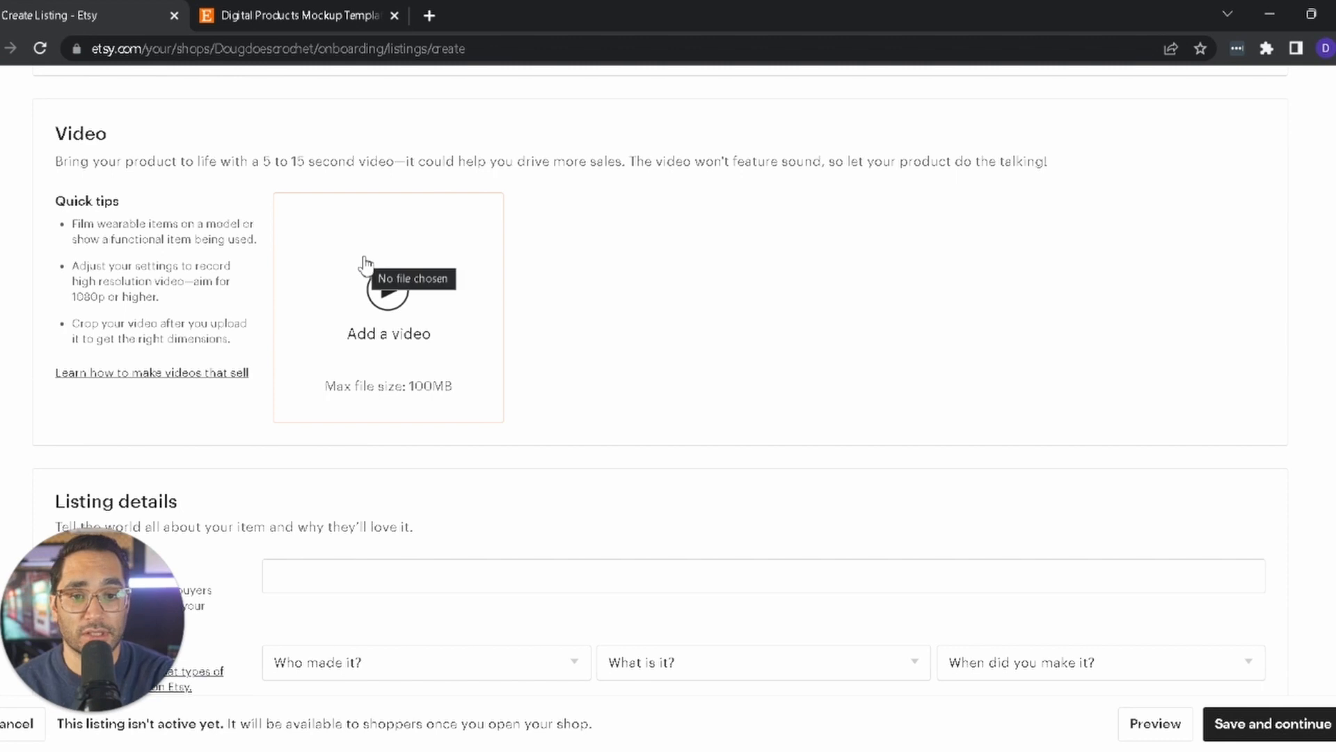
{"action": "left_click_drag", "start_coordinate": [681, 160], "coordinate": [905, 161]}
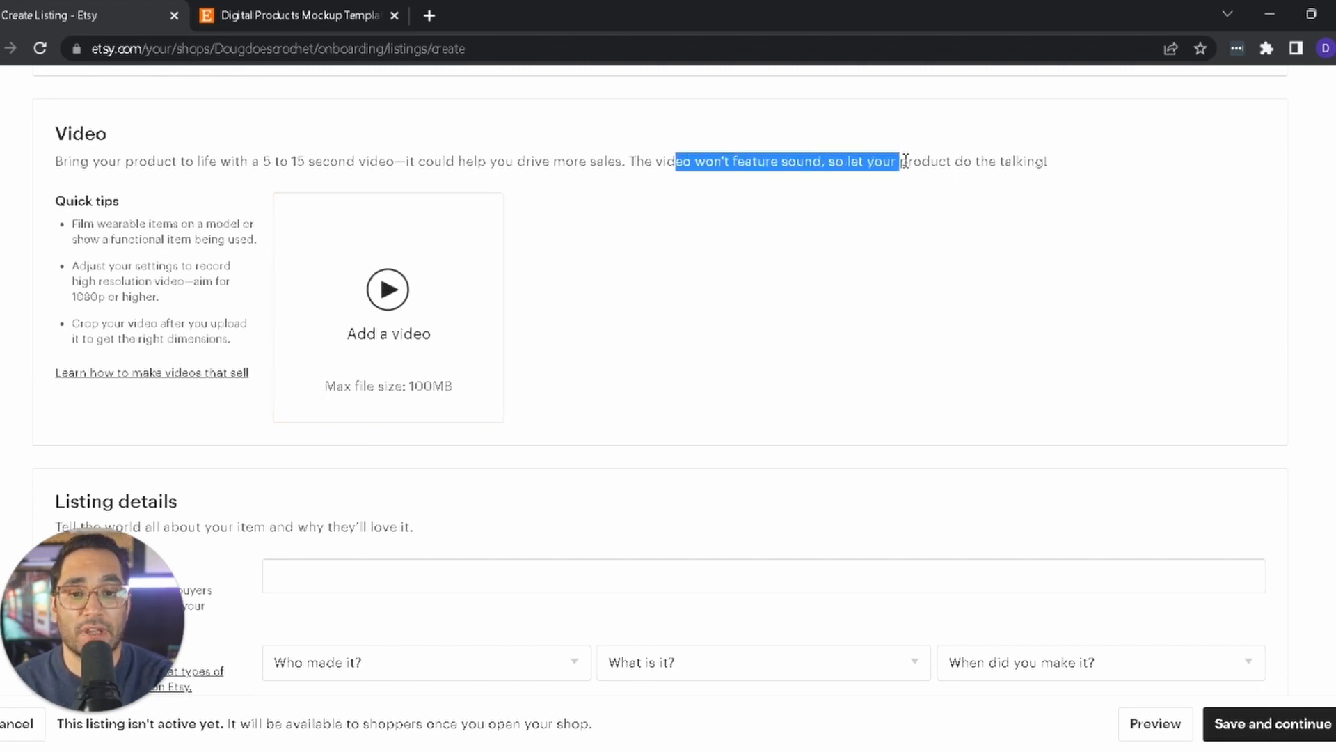
{"action": "left_click", "coordinate": [833, 229]}
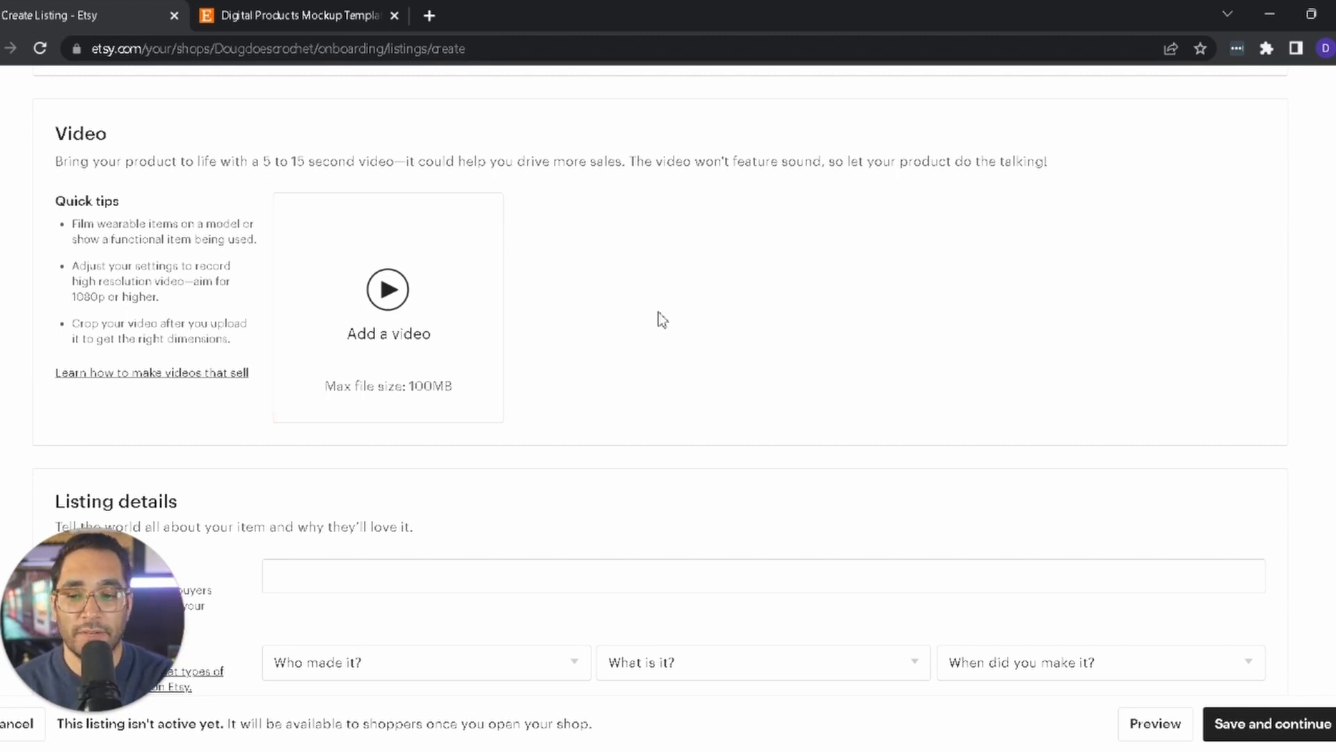
Enter the listing title "Instagram Story and Highlight Canva Template Bundle for Weight Loss Coaches"
{"action": "scroll", "coordinate": [661, 319], "scroll_direction": "down", "scroll_amount": 4}
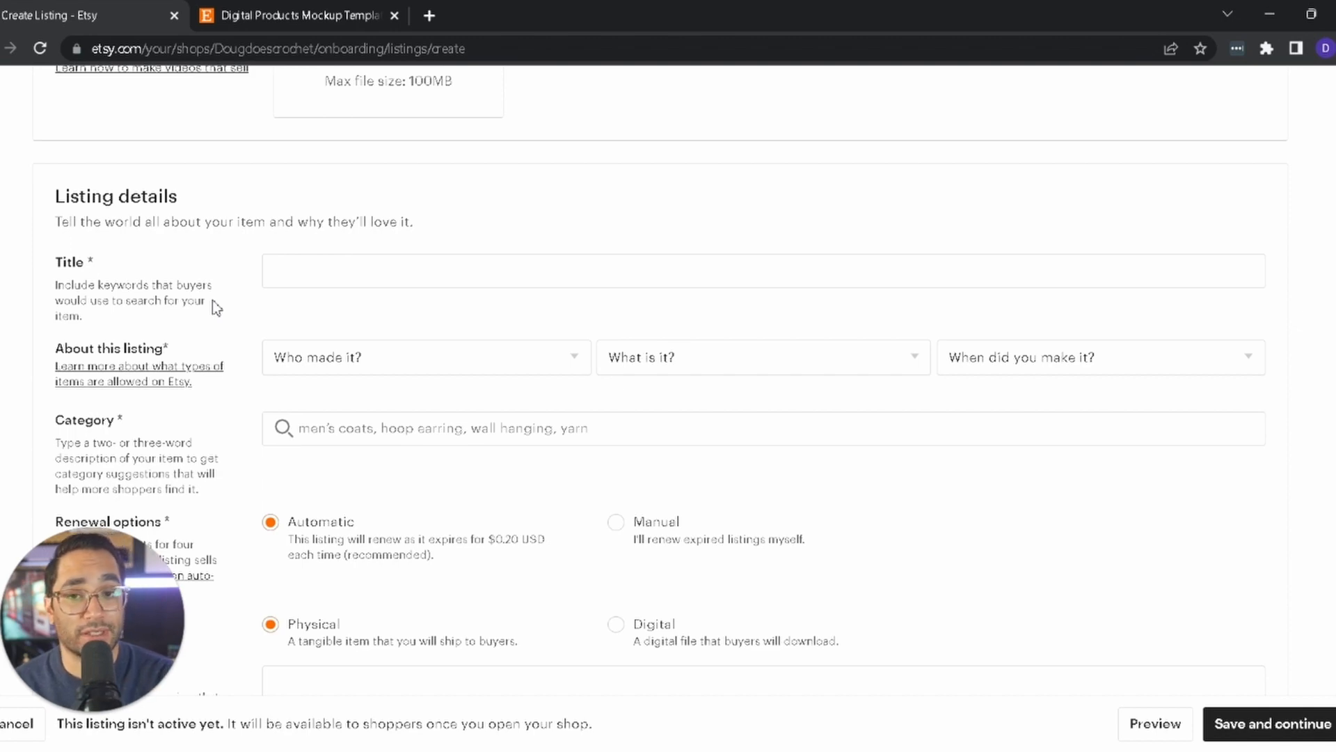
{"action": "scroll", "coordinate": [260, 307], "scroll_direction": "up", "scroll_amount": 10}
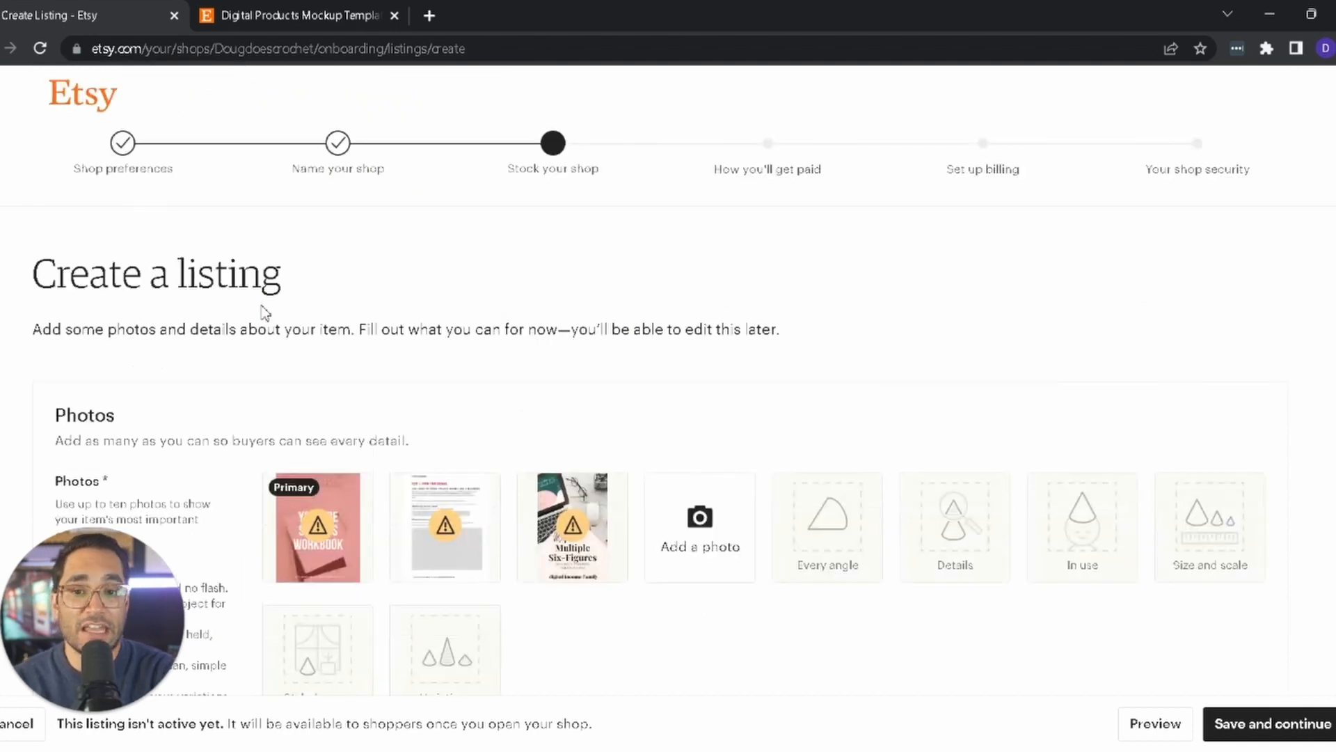
{"action": "scroll", "coordinate": [468, 320], "scroll_direction": "down", "scroll_amount": 10}
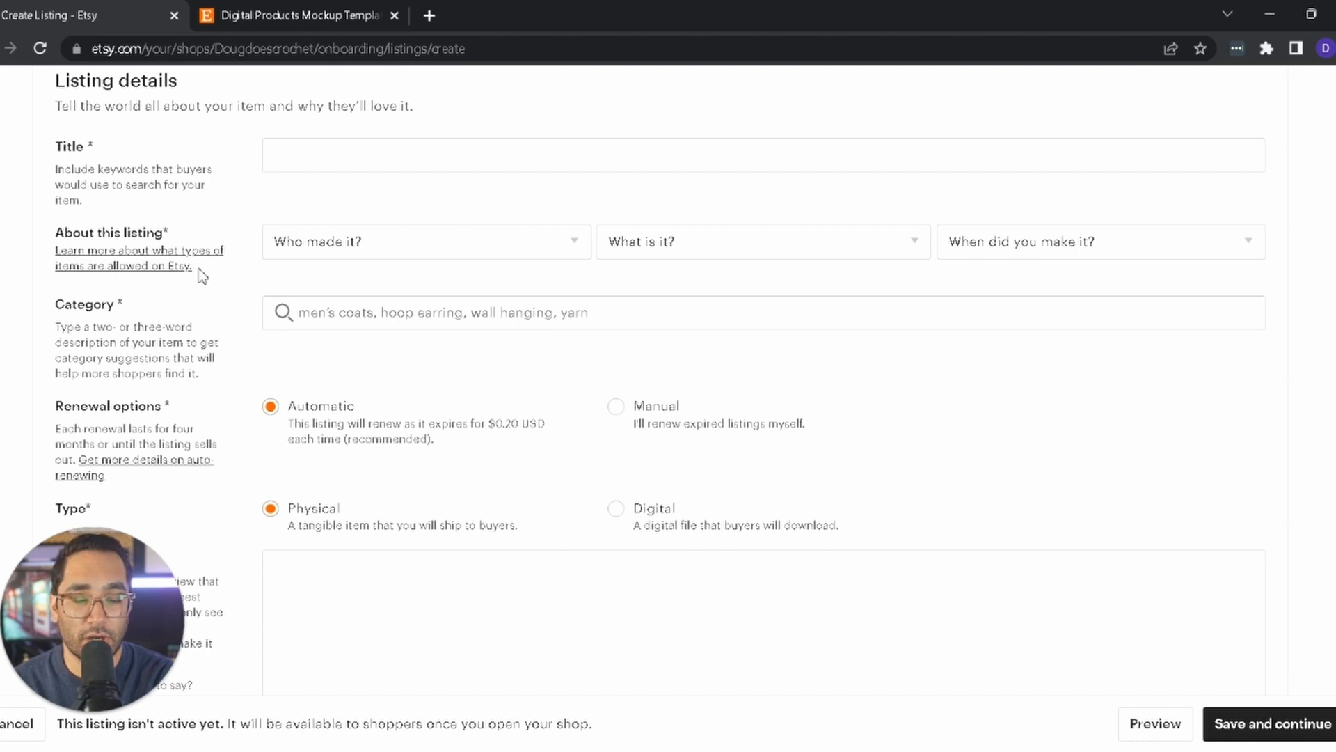
{"action": "left_click", "coordinate": [370, 156]}
{"action": "type", "text": "Instagram Story and Highlight CAnv"}
{"action": "key", "text": "BackSpace"}
{"action": "key", "text": "BackSpace"}
{"action": "key", "text": "BackSpace"}
{"action": "type", "text": "anva Template Bundle for "}
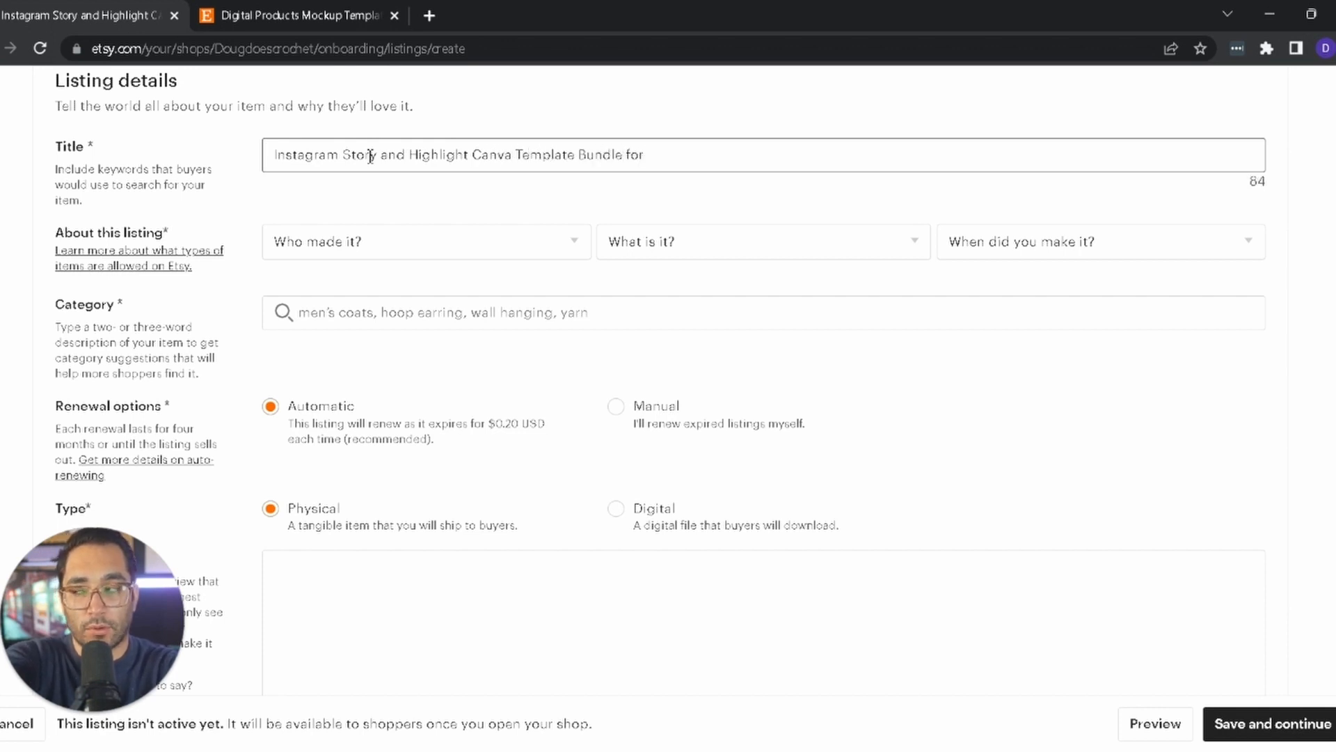
{"action": "type", "text": "Weig"}
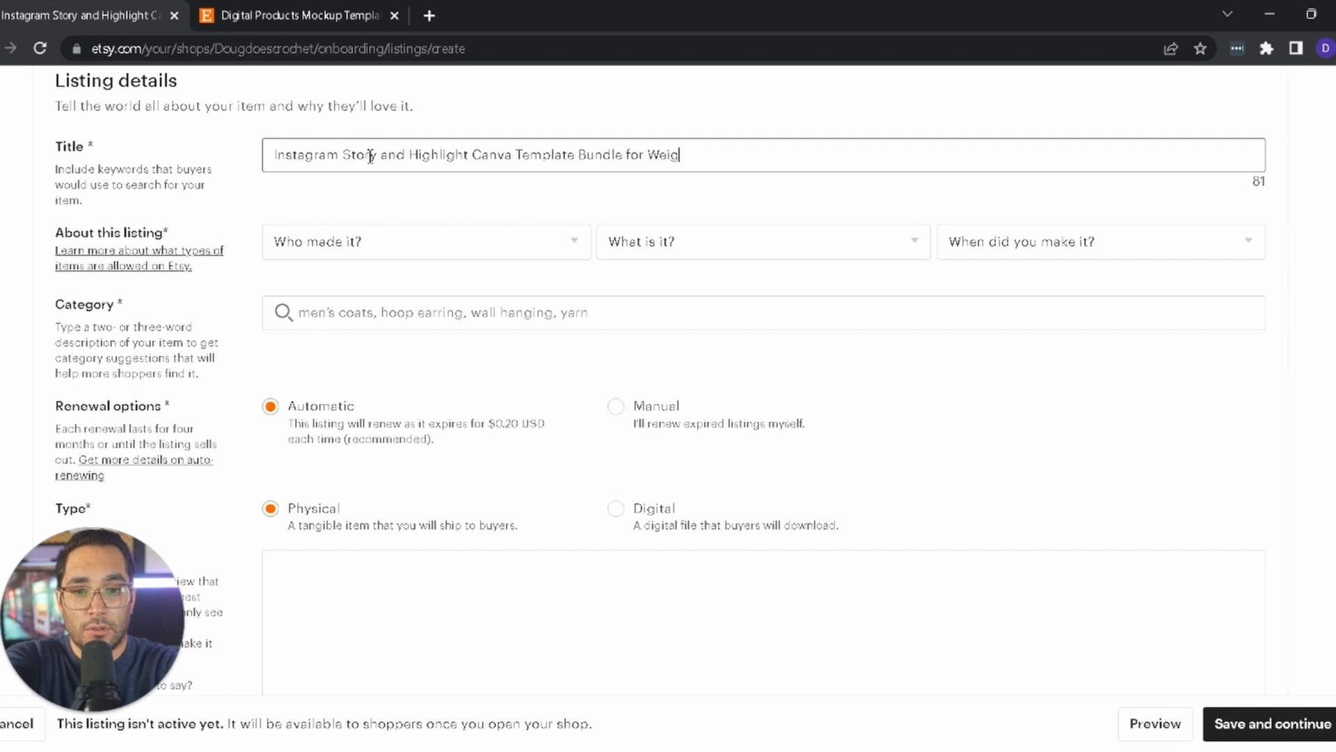
{"action": "type", "text": "ht Loss Coaches"}
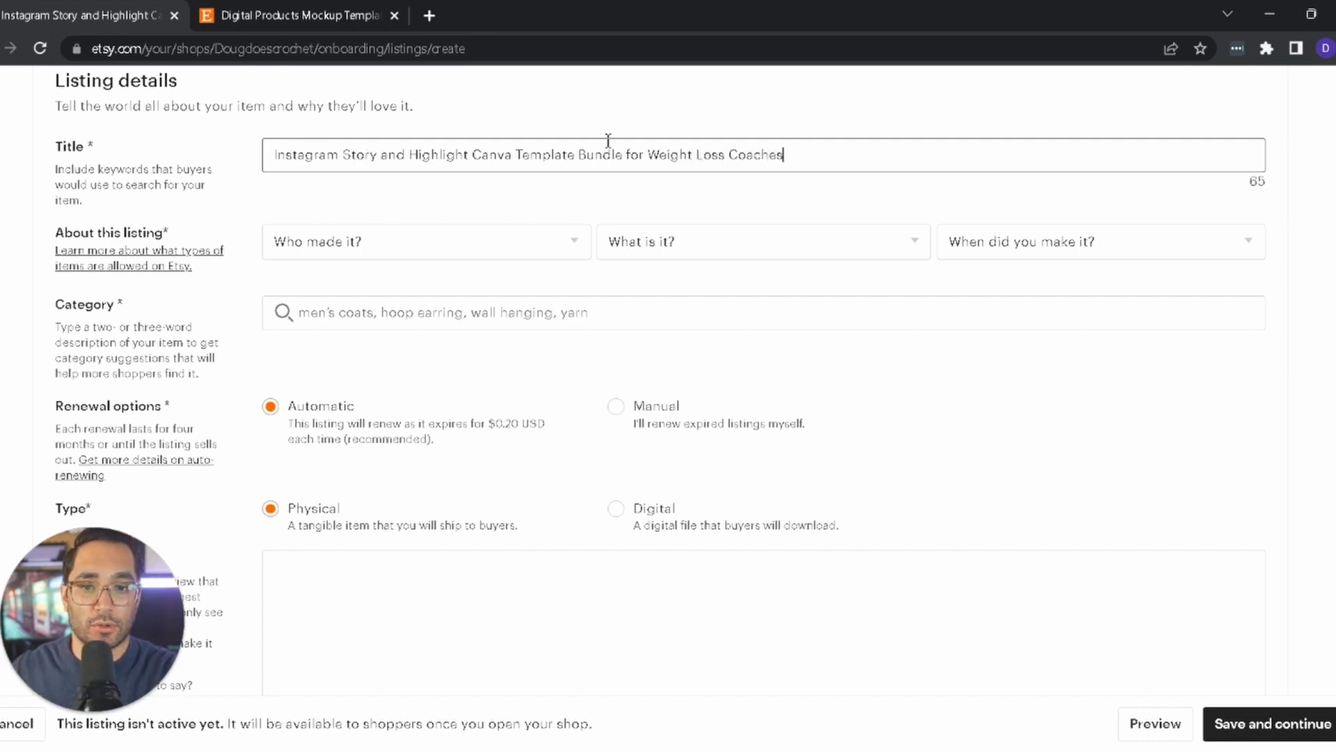
Review the product keywords and the target audience wording in the listing title
{"action": "left_click_drag", "start_coordinate": [645, 153], "coordinate": [823, 132]}
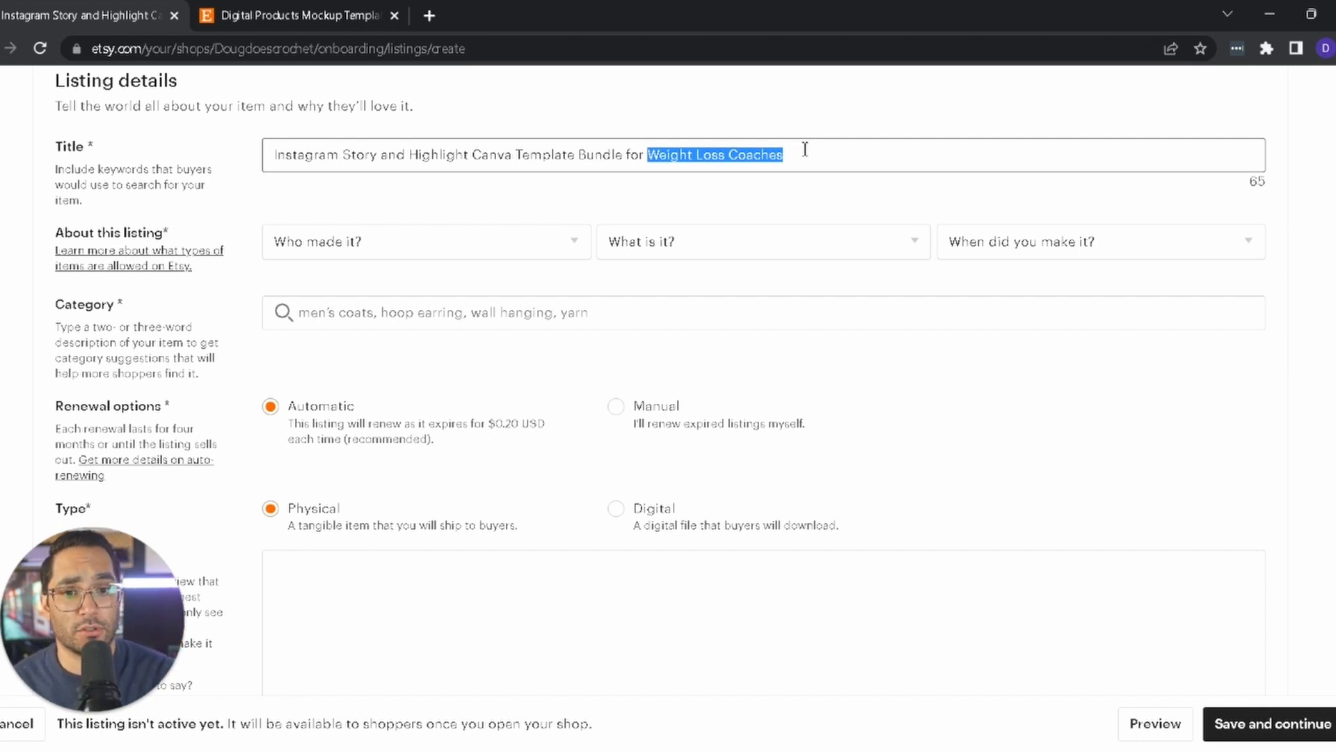
{"action": "left_click", "coordinate": [804, 154]}
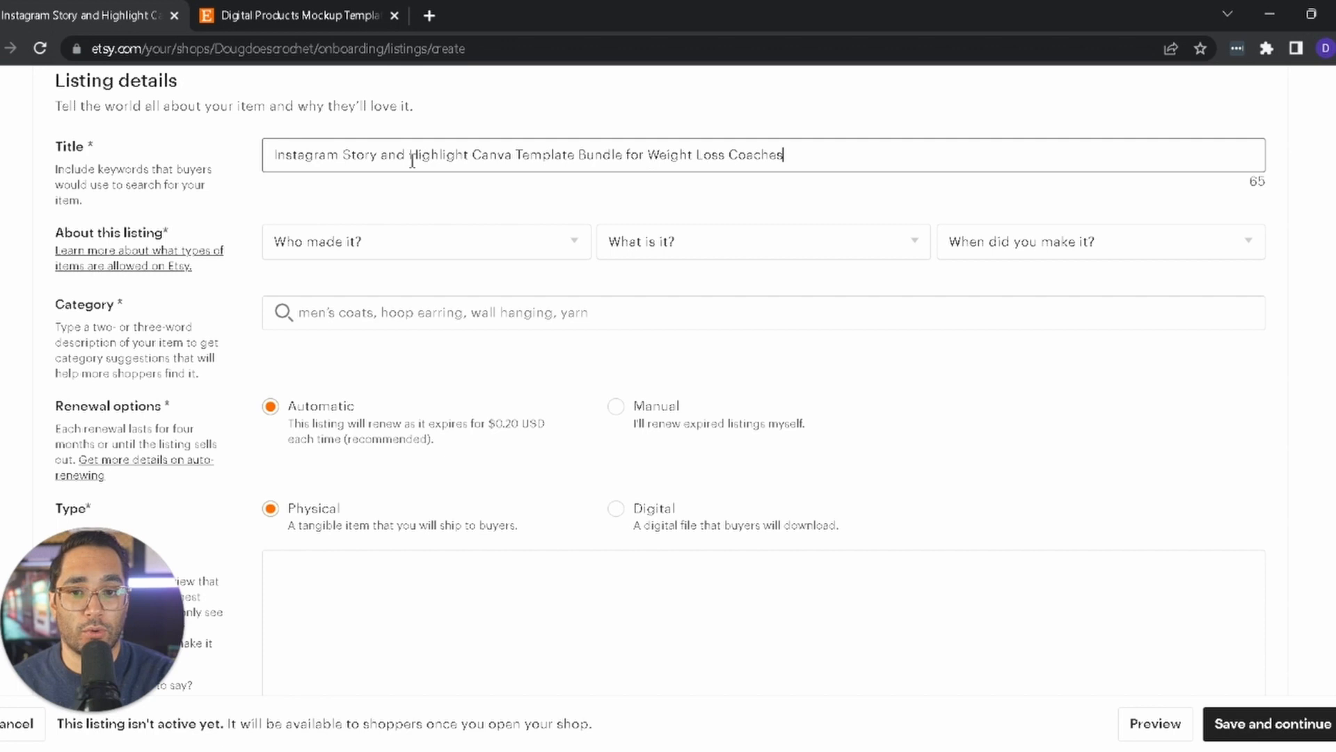
{"action": "left_click_drag", "start_coordinate": [319, 154], "coordinate": [573, 167]}
{"action": "left_click", "coordinate": [625, 160]}
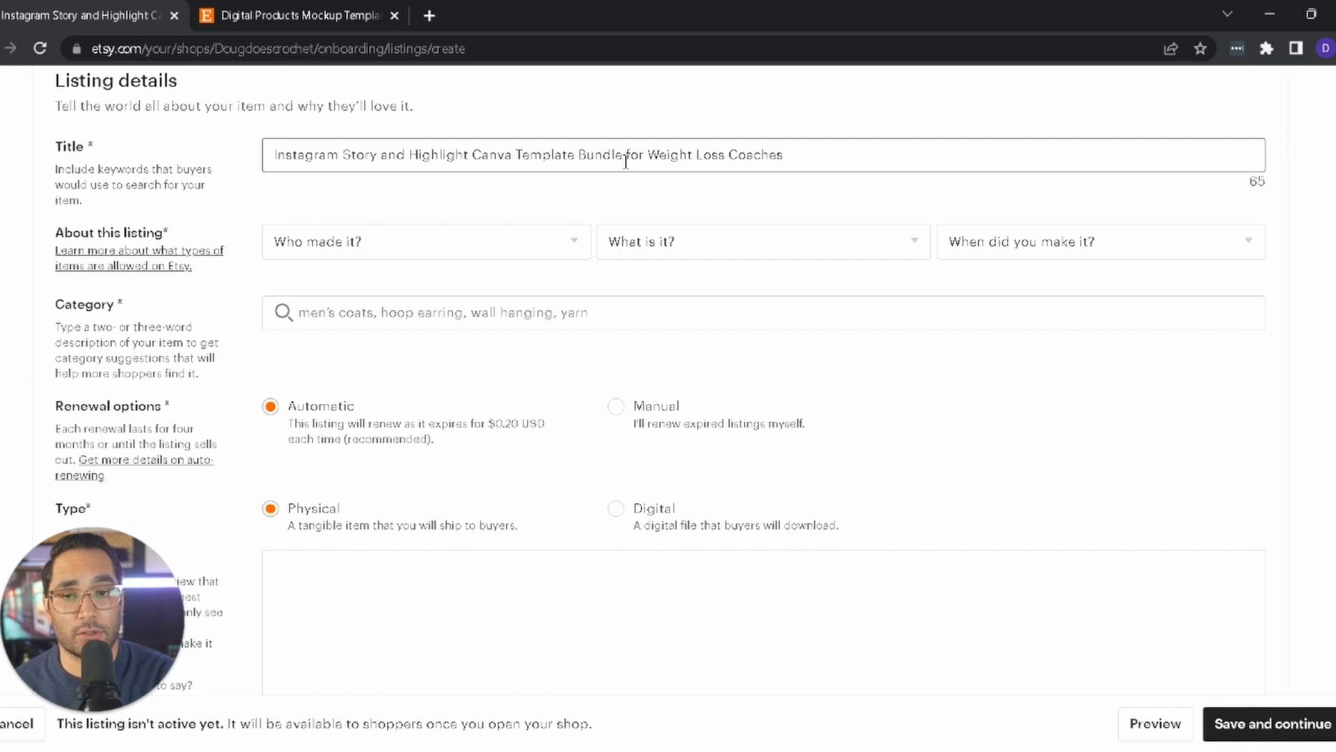
{"action": "left_click_drag", "start_coordinate": [646, 156], "coordinate": [798, 154]}
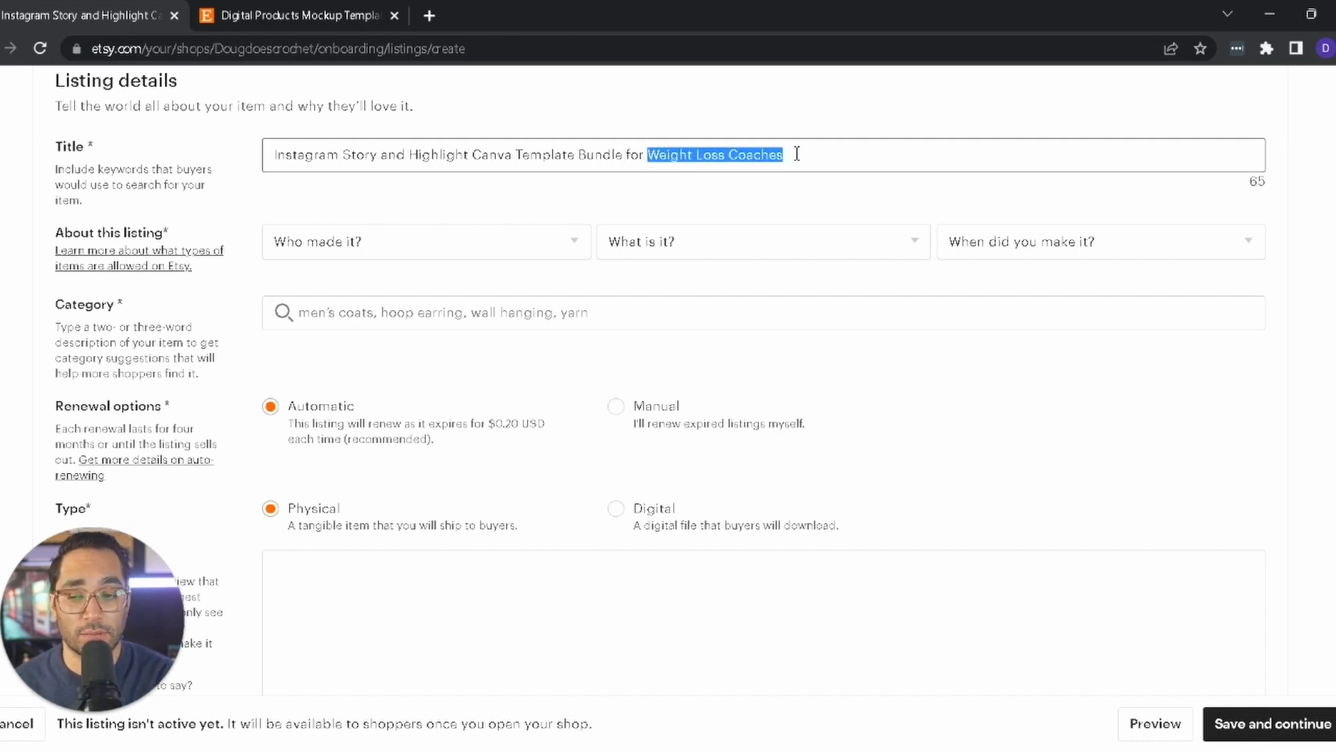
{"action": "left_click", "coordinate": [2, 358]}
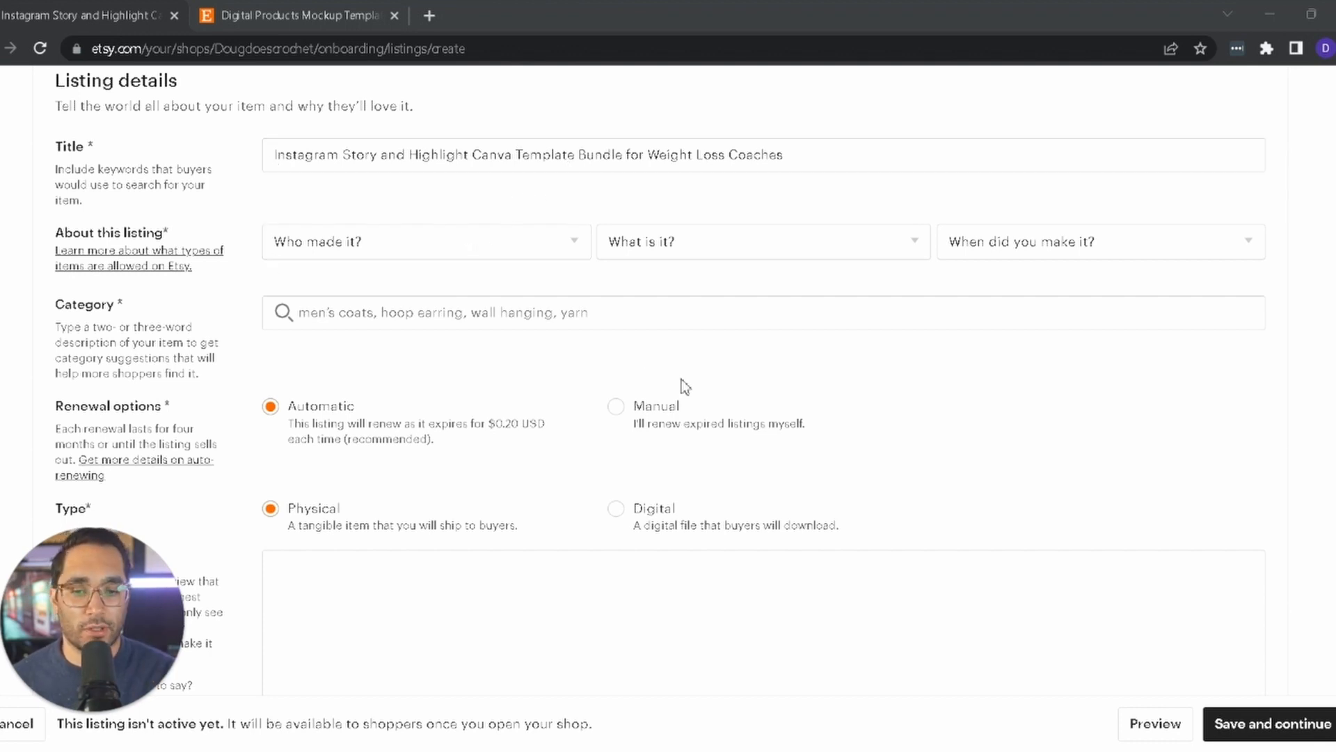
Describe the item as made by "I did", "A finished product", and made in 2020 - 2023
{"action": "left_click", "coordinate": [439, 247]}
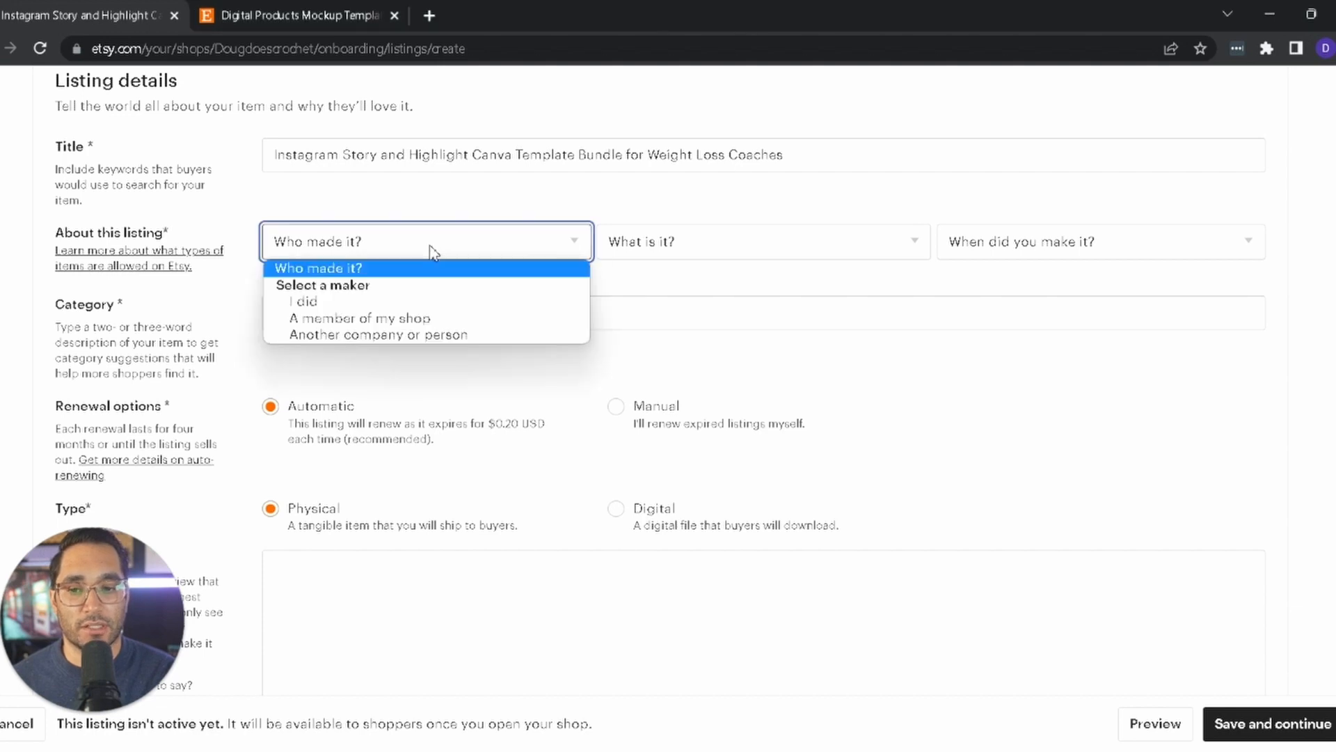
{"action": "left_click", "coordinate": [382, 303]}
{"action": "left_click", "coordinate": [713, 254]}
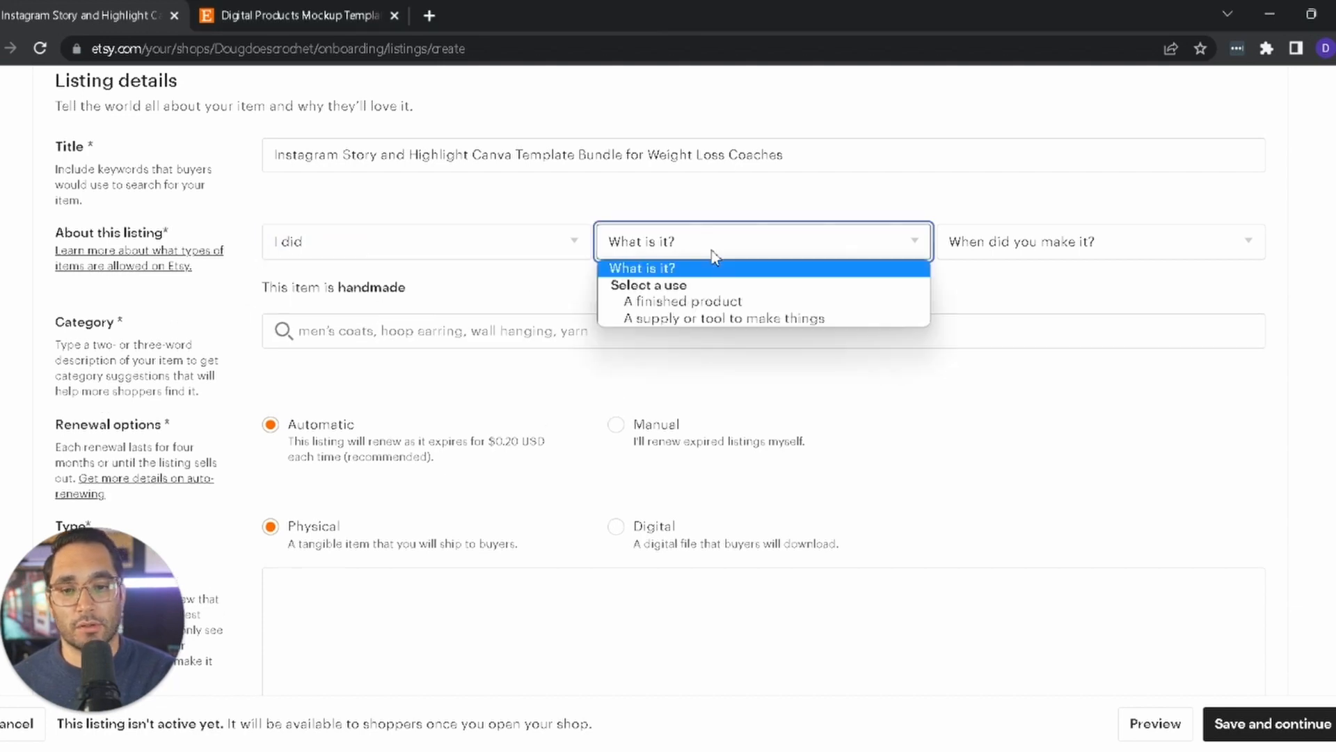
{"action": "left_click", "coordinate": [715, 300]}
{"action": "left_click", "coordinate": [1103, 257]}
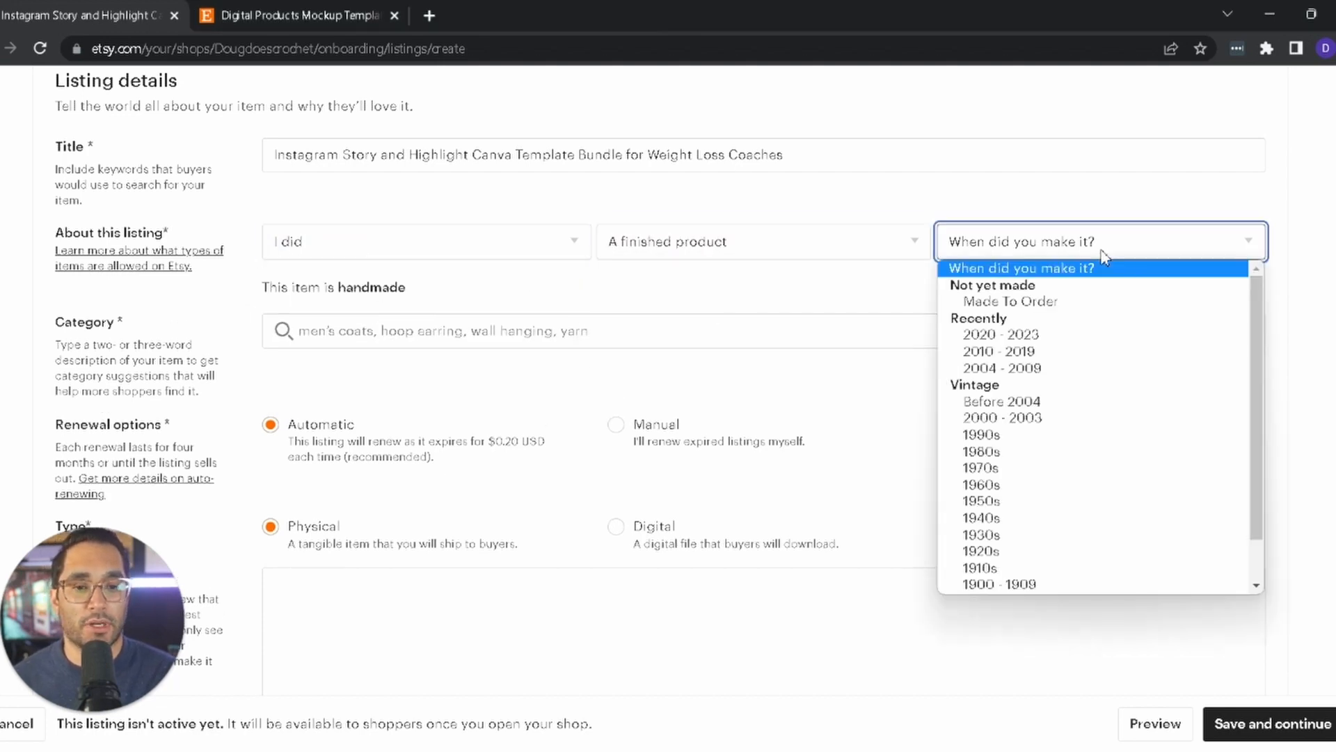
{"action": "left_click", "coordinate": [1062, 336]}
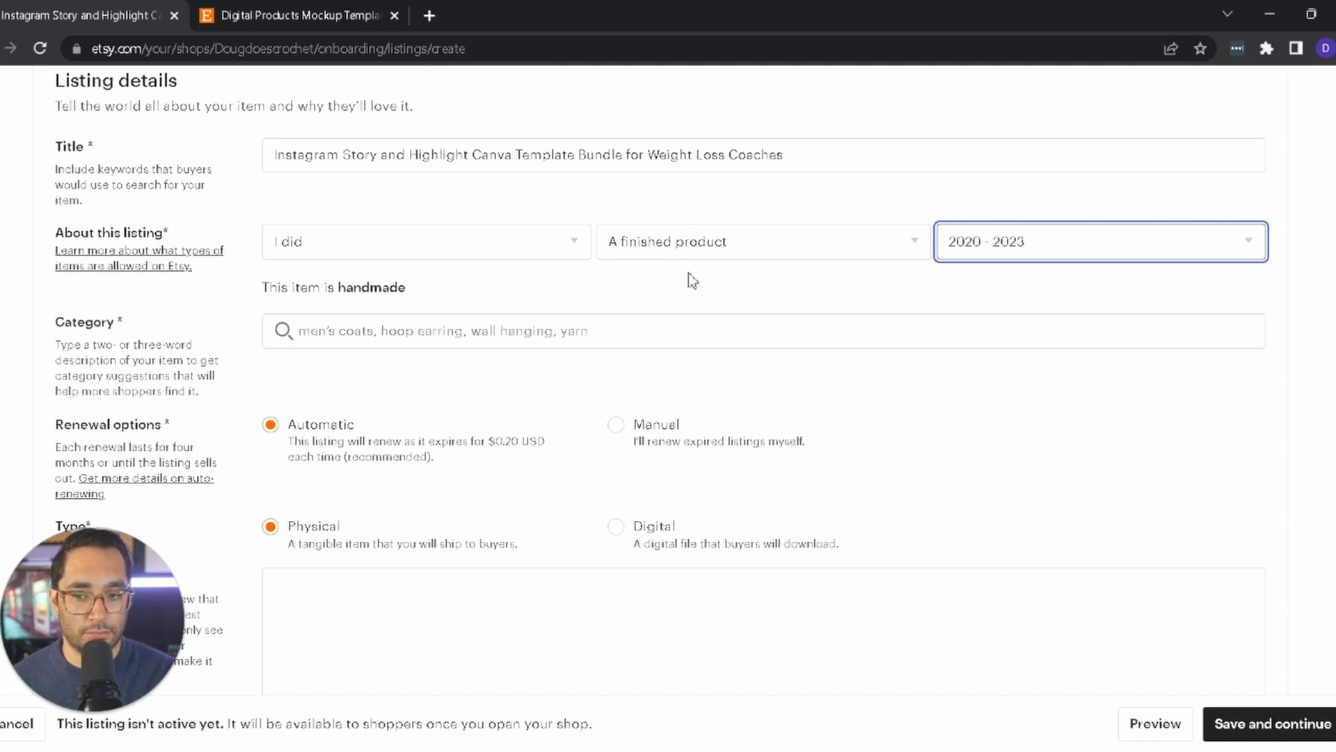
Search the category suggestions for Guides & How Tos and for weight loss templates
{"action": "left_click", "coordinate": [517, 330]}
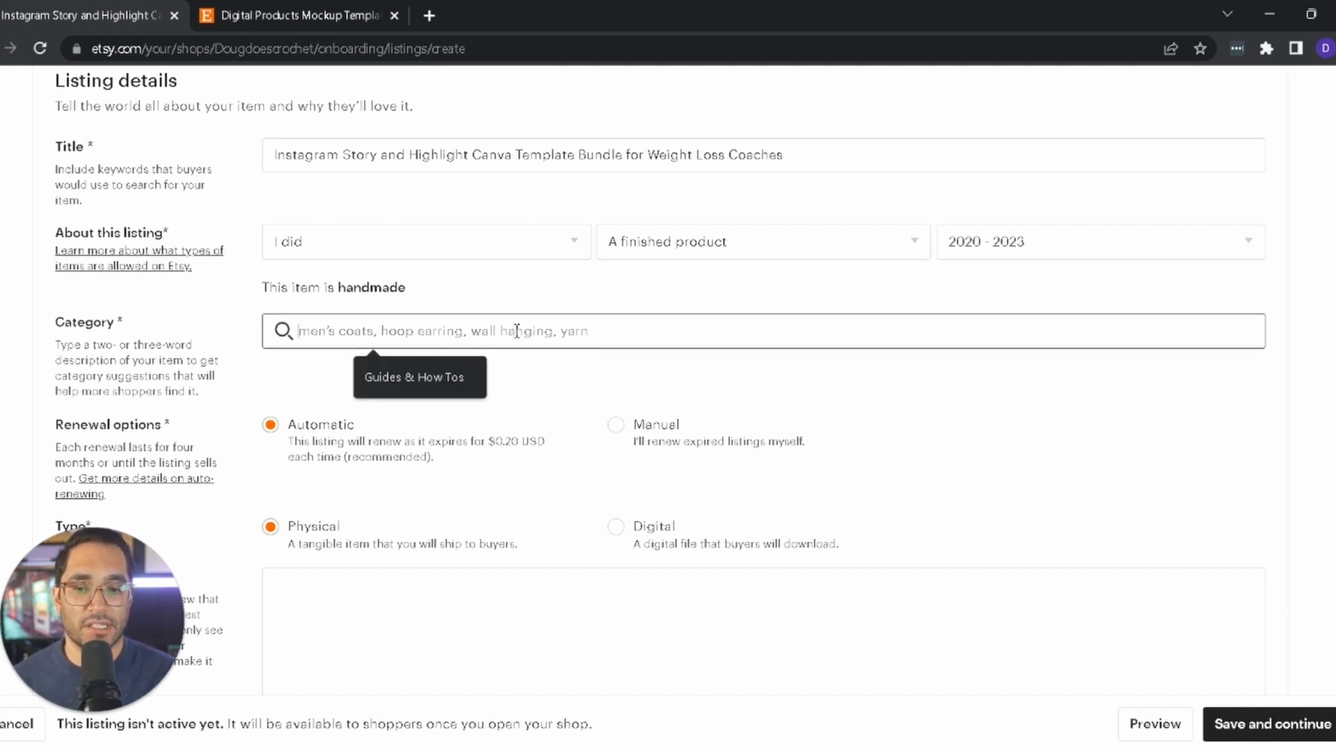
{"action": "left_click", "coordinate": [437, 379]}
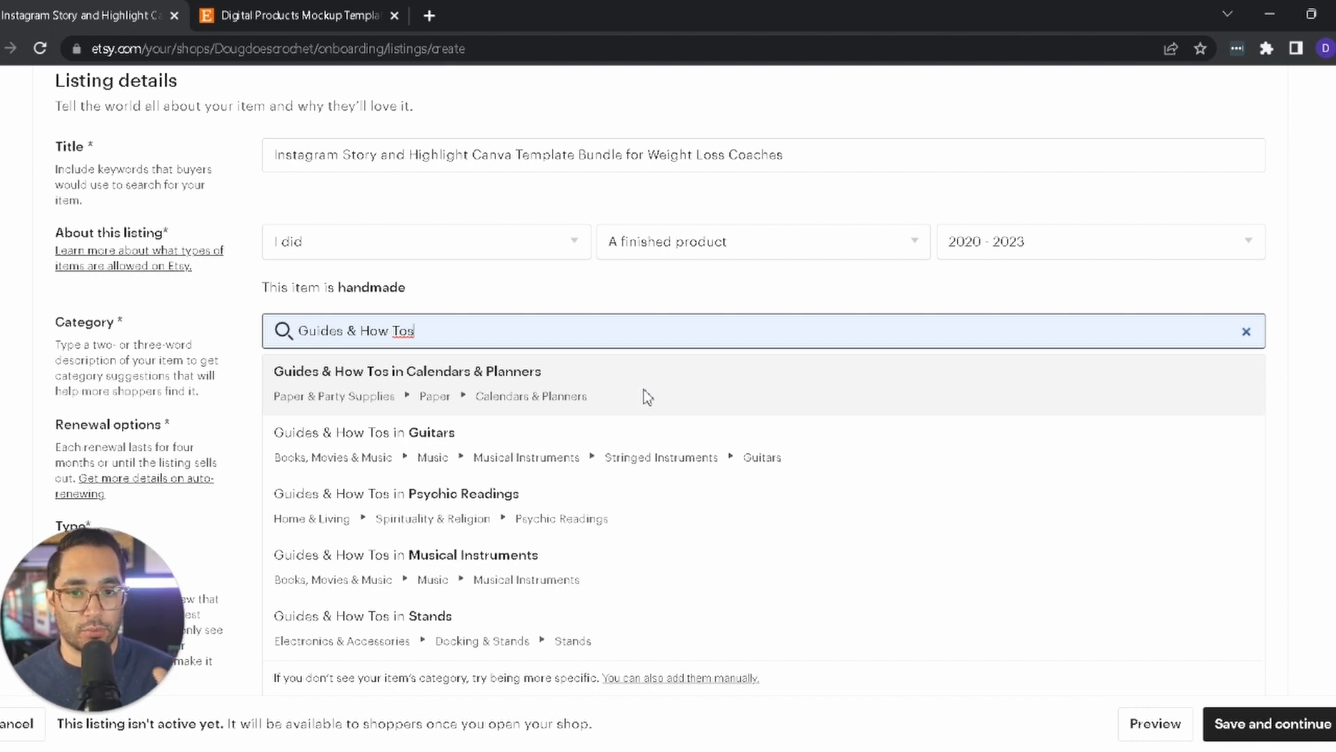
{"action": "triple_click", "coordinate": [513, 337]}
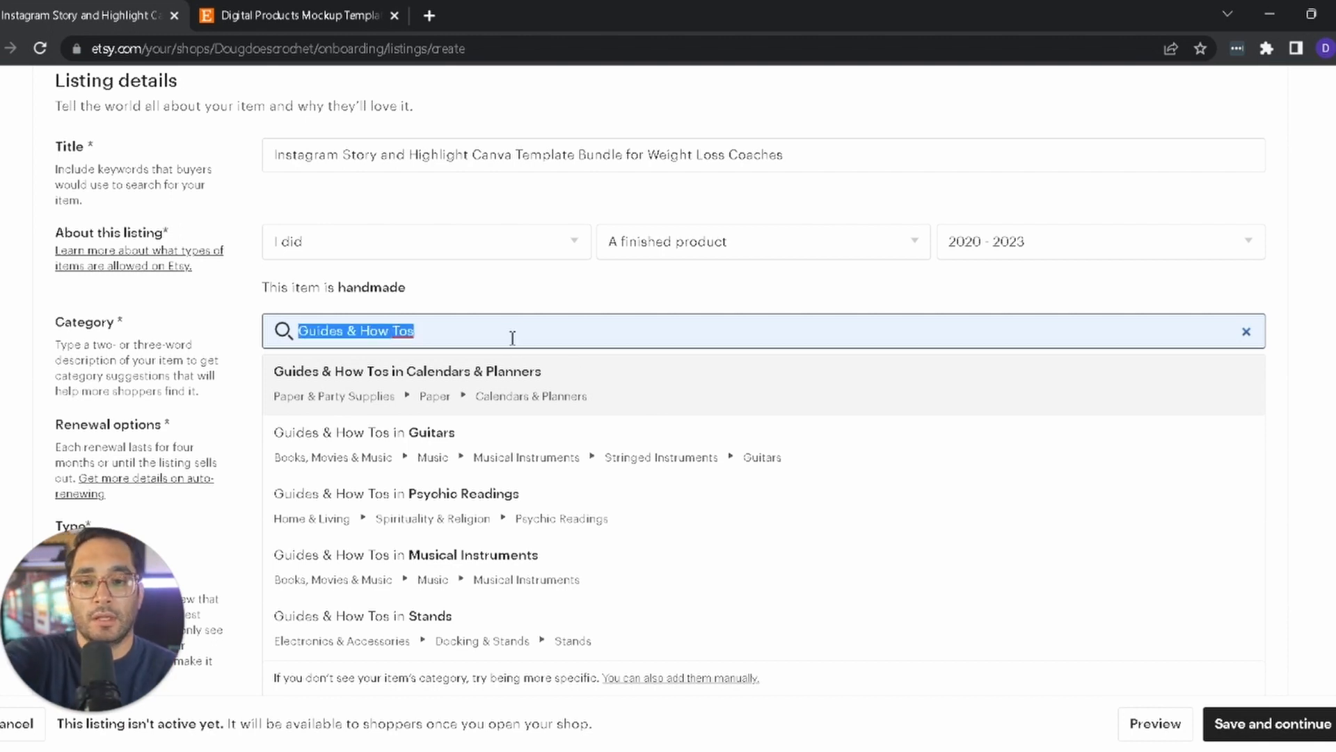
{"action": "type", "text": "weight loss templates"}
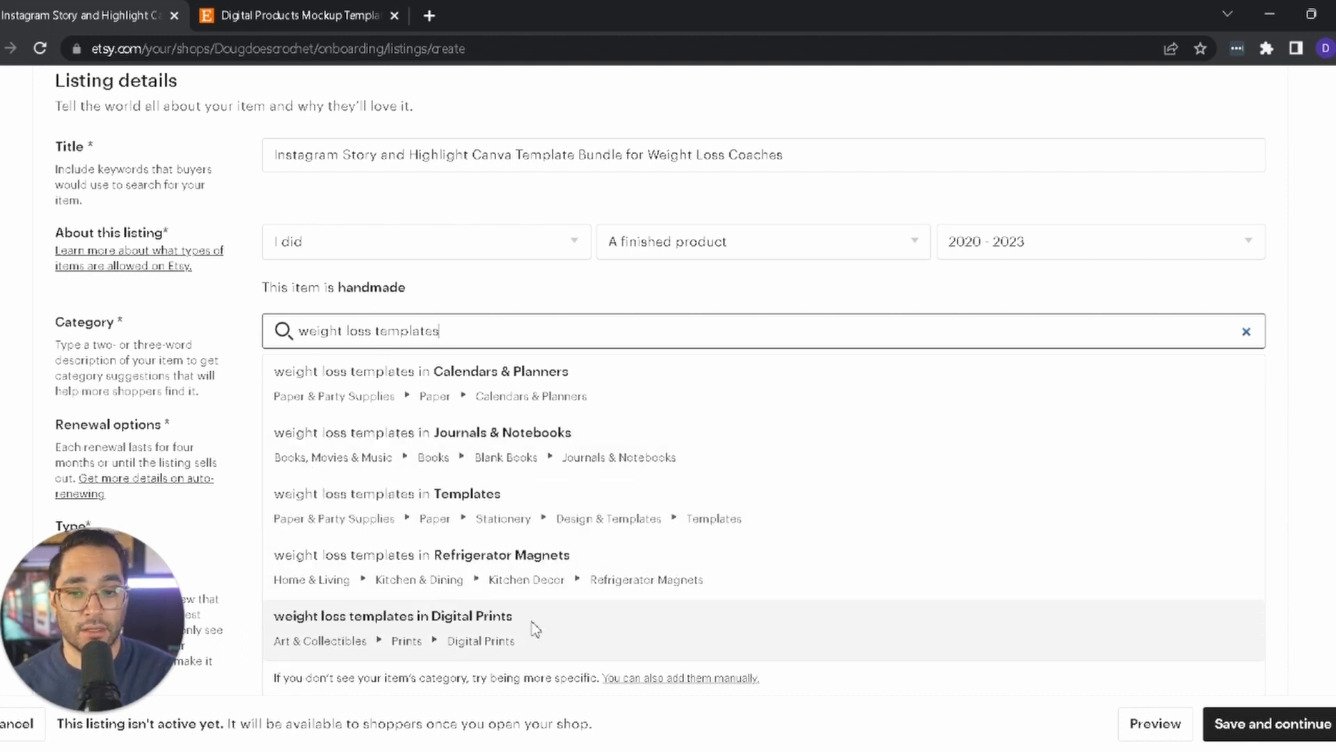
Manually choose the category path Paper & Party Supplies, Paper, Stationery, Design & Templates, Graphic Design, Store Graphics
{"action": "left_click", "coordinate": [637, 677]}
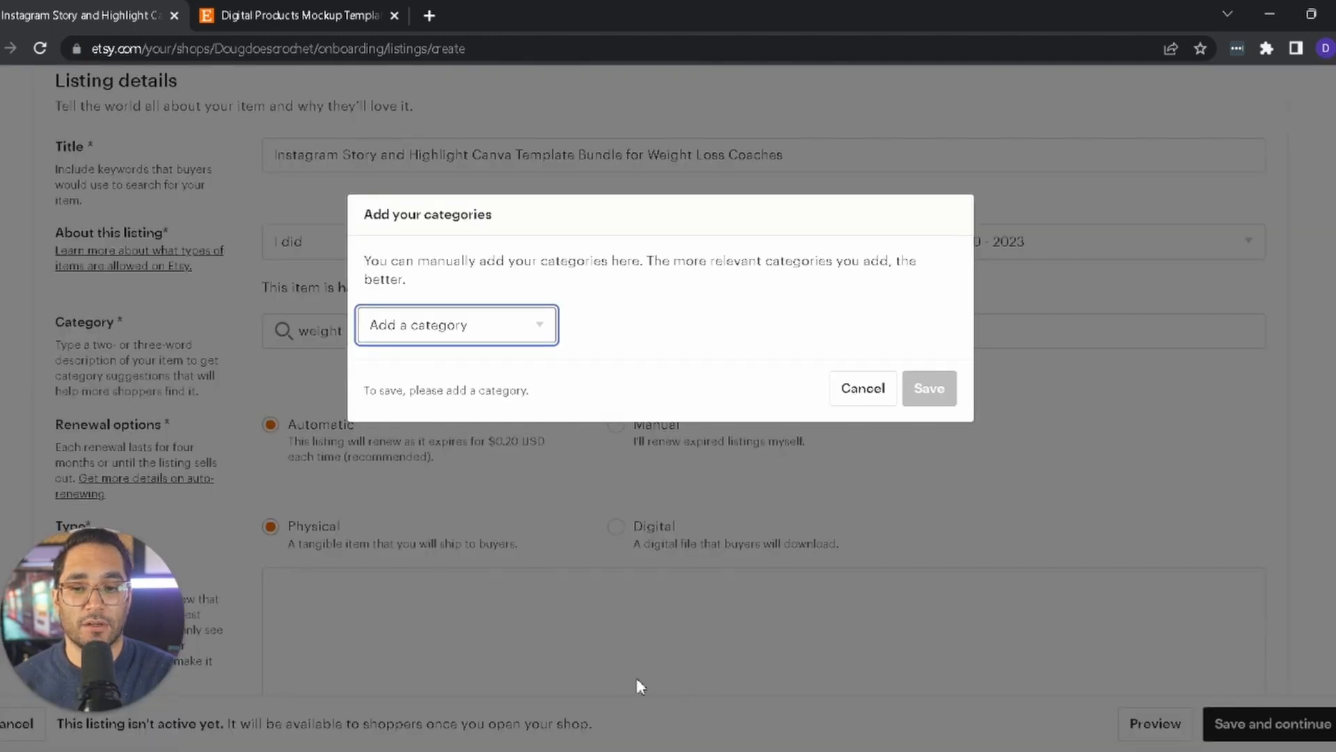
{"action": "left_click", "coordinate": [522, 328]}
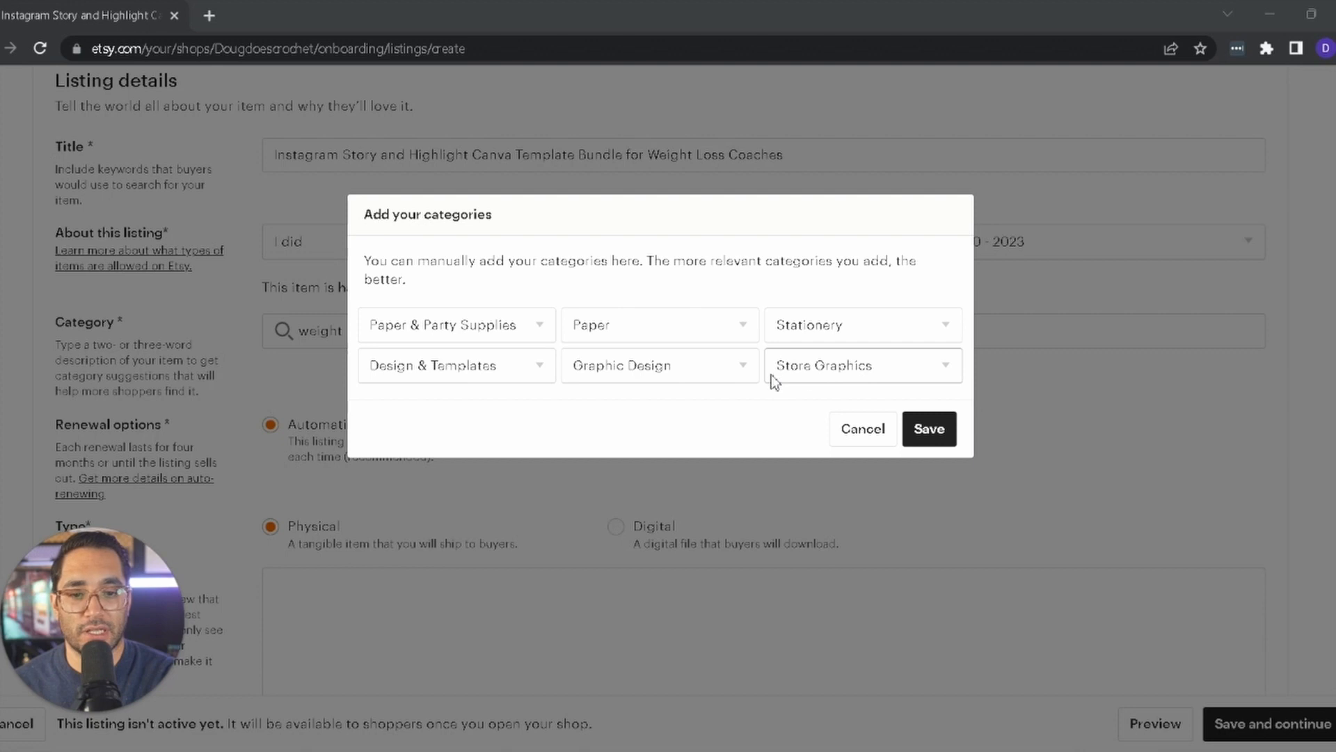
{"action": "left_click", "coordinate": [829, 373]}
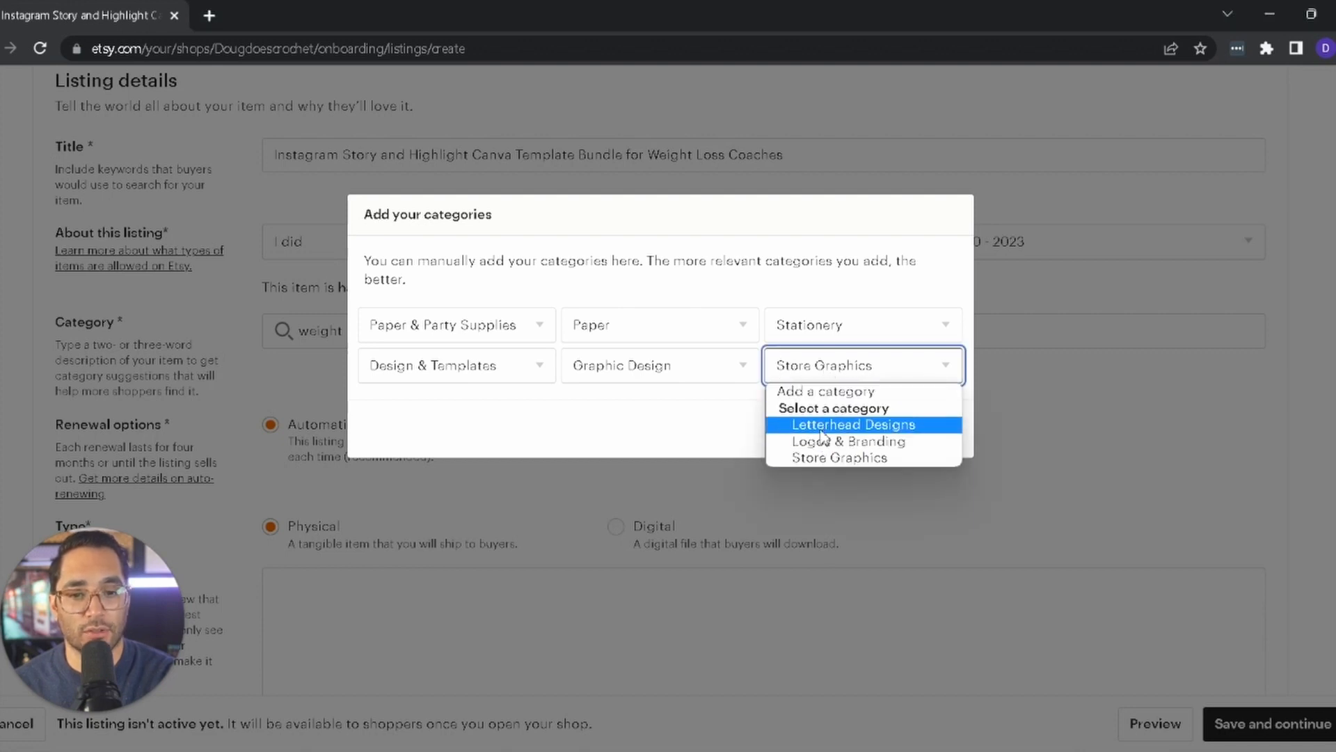
{"action": "left_click", "coordinate": [839, 457]}
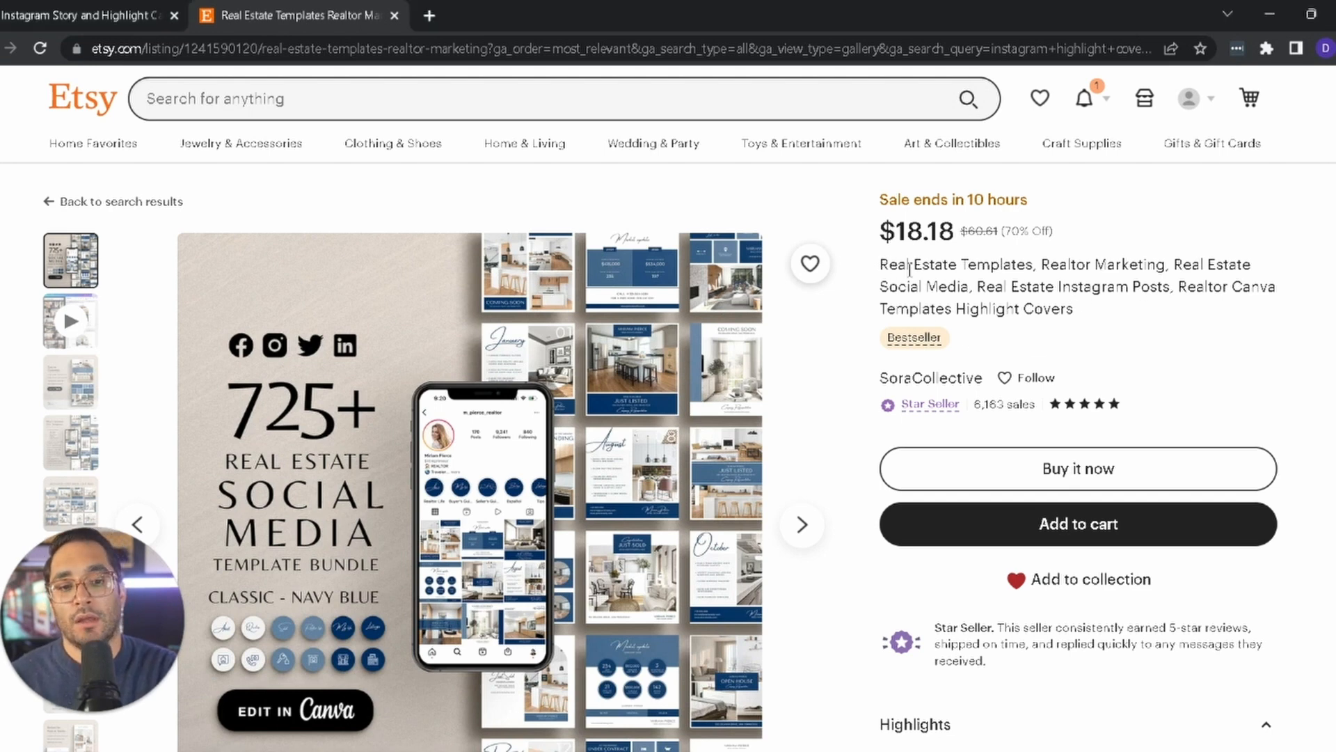
Review the real estate templates listing's title and the category path it is filed under
{"action": "left_click_drag", "start_coordinate": [882, 264], "coordinate": [1090, 319]}
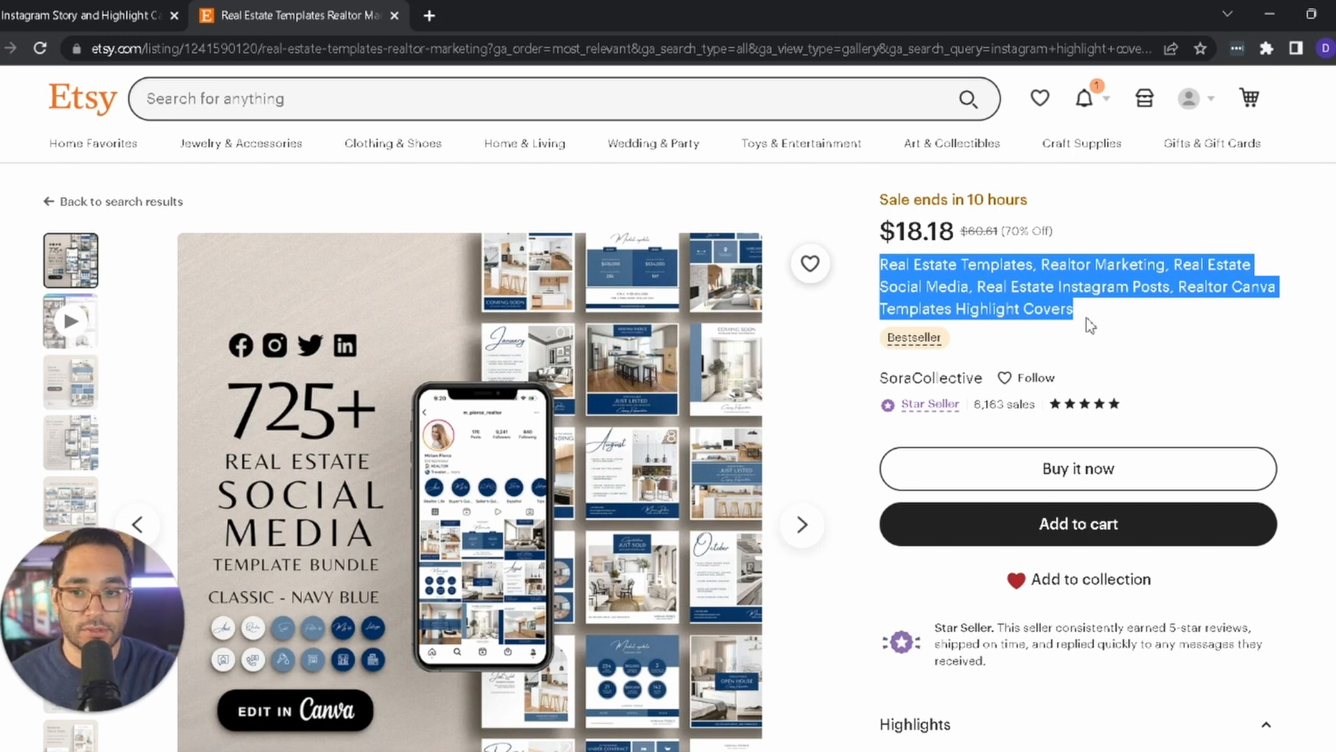
{"action": "left_click", "coordinate": [1087, 317]}
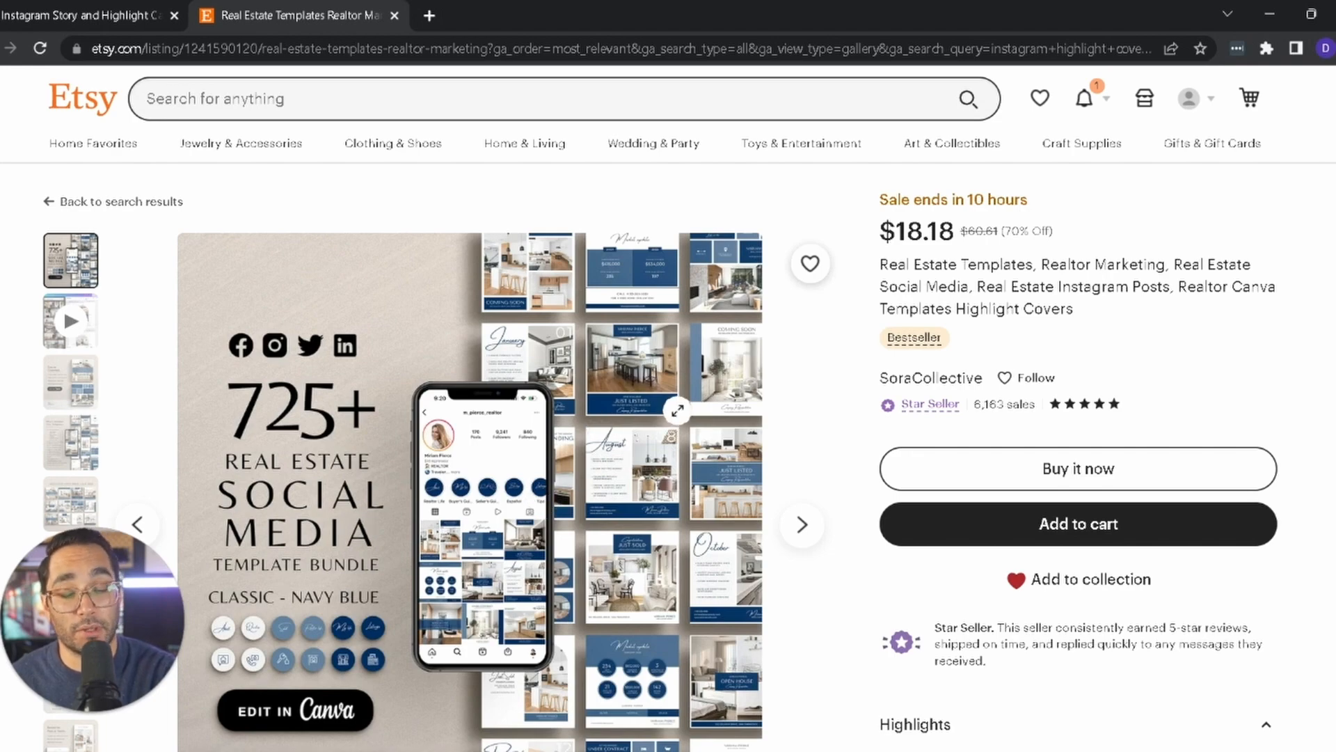
{"action": "scroll", "coordinate": [678, 412], "scroll_direction": "down", "scroll_amount": 20}
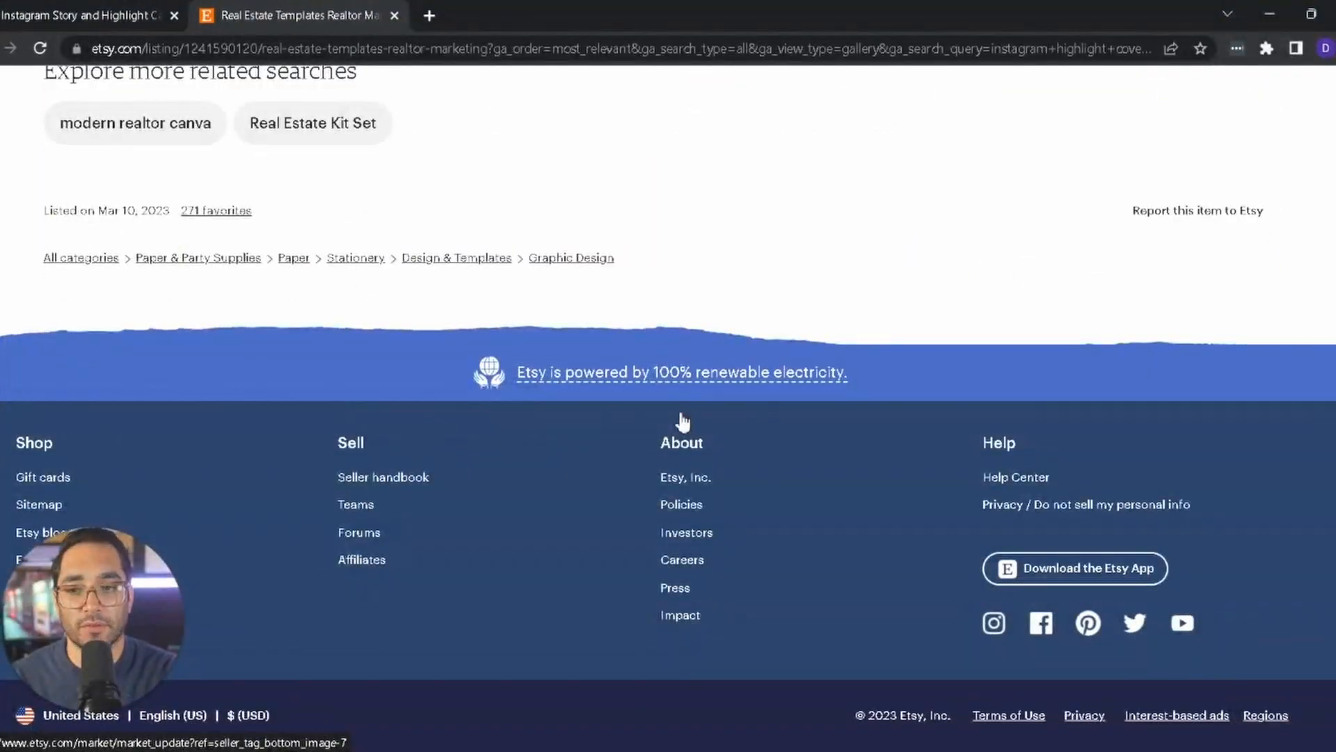
{"action": "scroll", "coordinate": [682, 422], "scroll_direction": "up", "scroll_amount": 1}
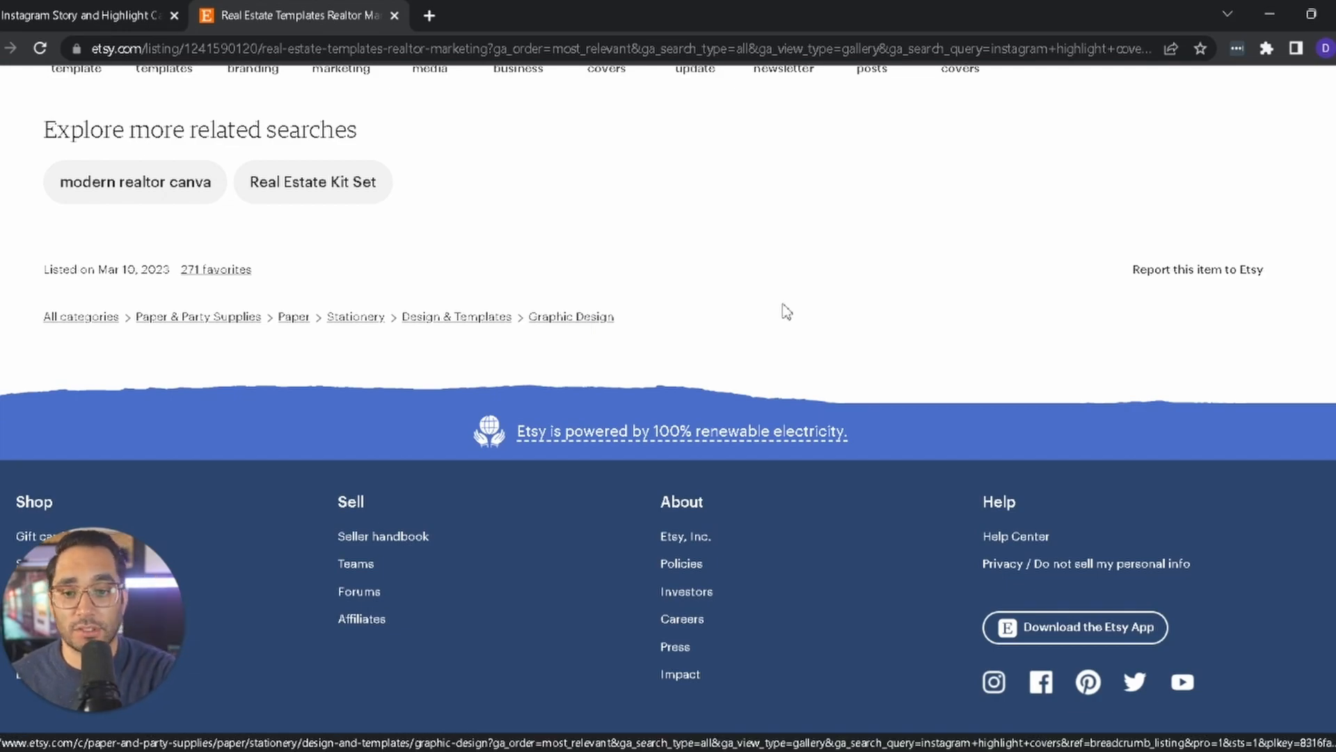
{"action": "scroll", "coordinate": [833, 324], "scroll_direction": "up", "scroll_amount": 20}
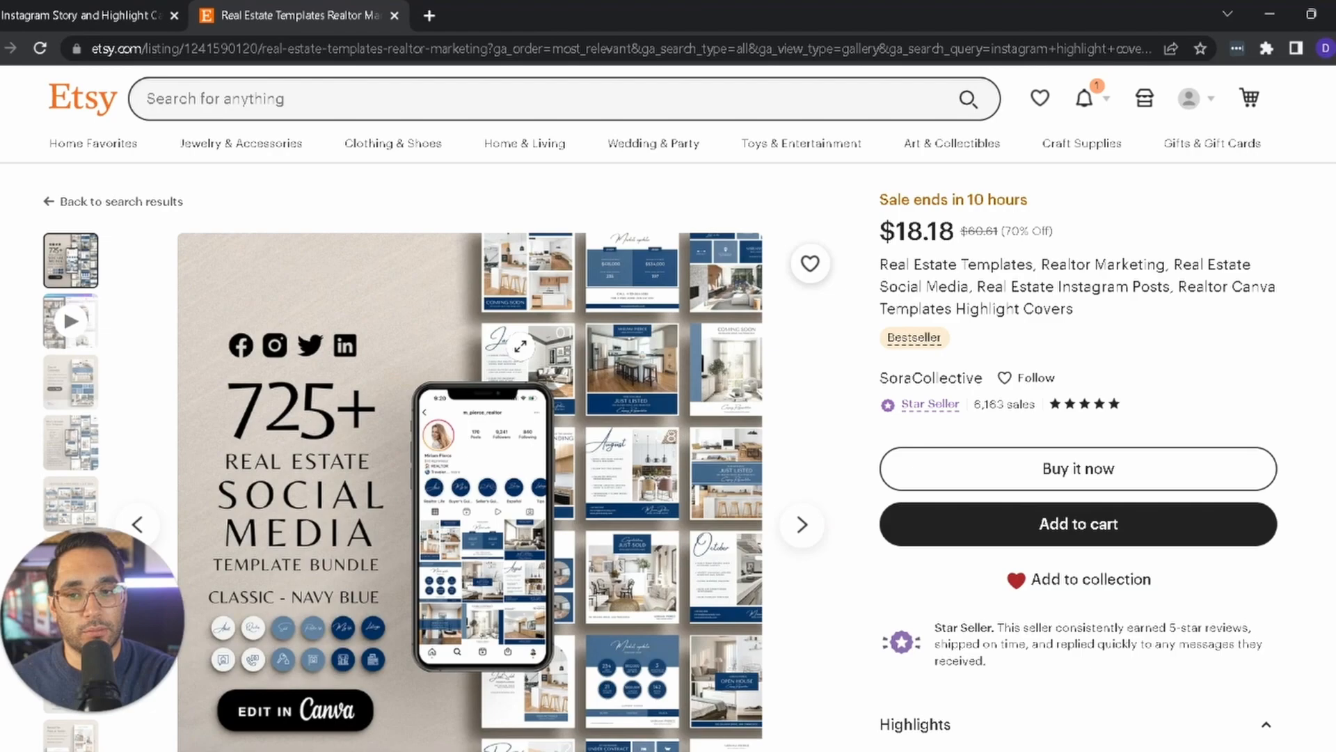
Close the real estate templates listing and save the chosen category path for the new listing
{"action": "left_click", "coordinate": [394, 15]}
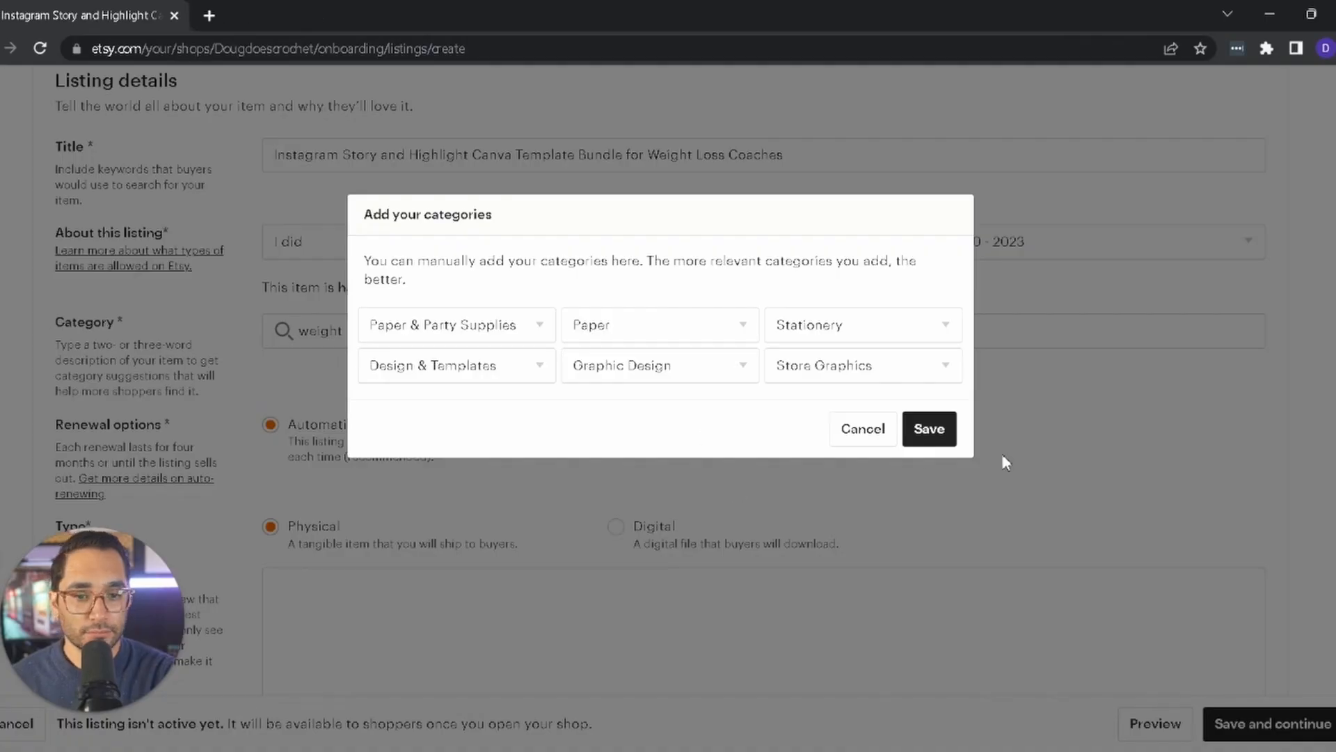
{"action": "left_click", "coordinate": [928, 437]}
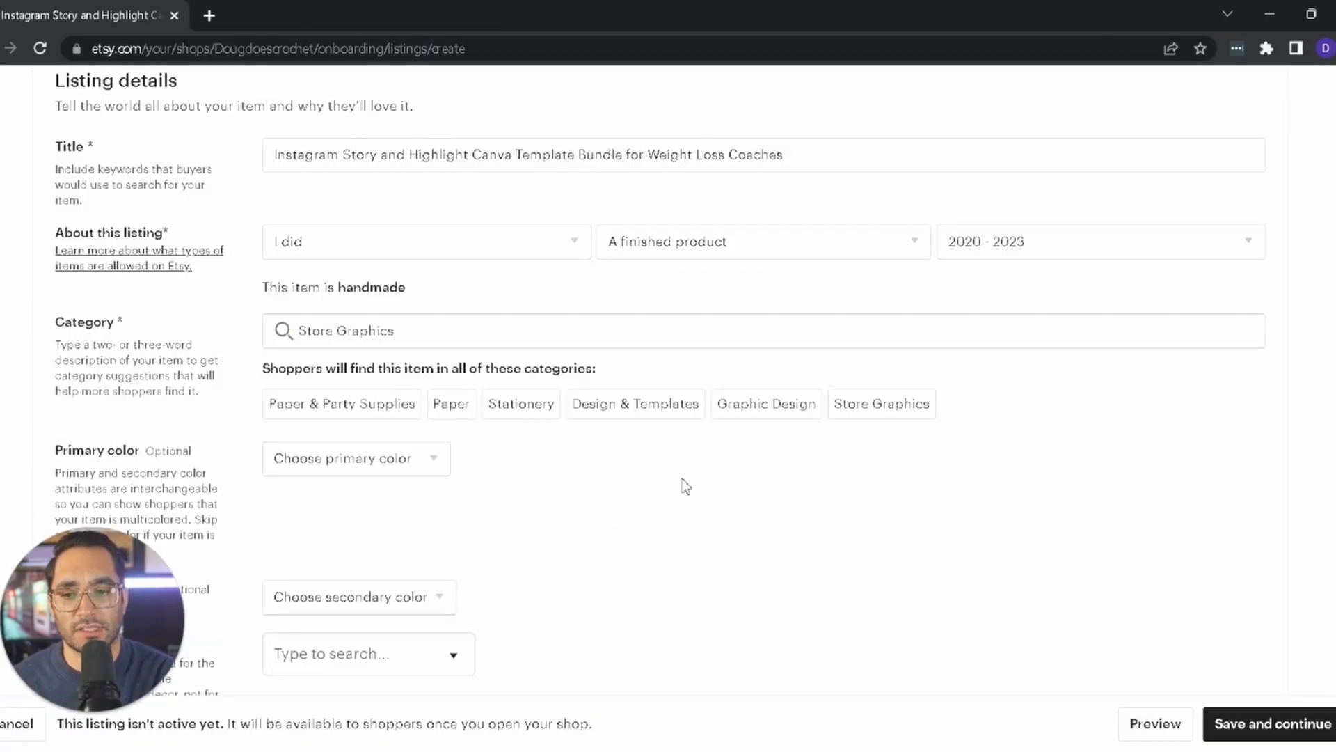
Leave the optional color, occasion and holiday attributes blank and set the listing type to Digital
{"action": "scroll", "coordinate": [688, 487], "scroll_direction": "down", "scroll_amount": 1}
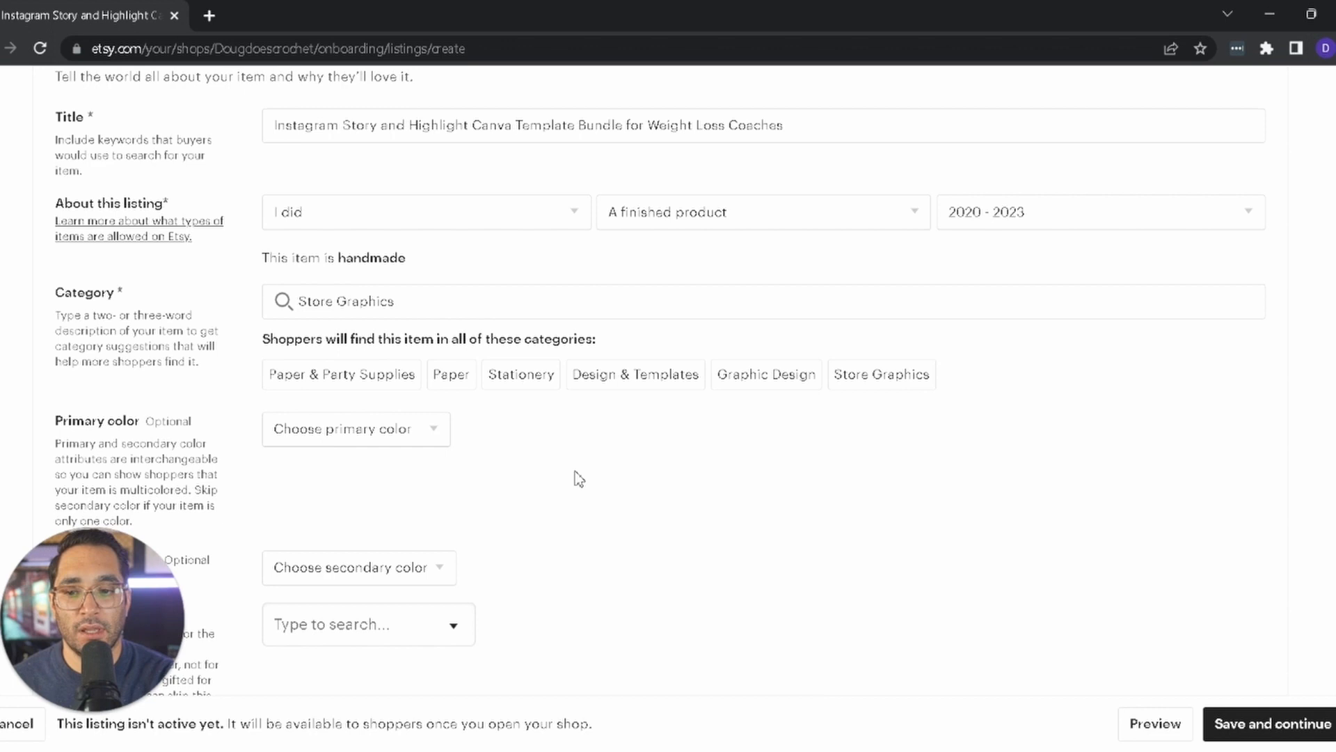
{"action": "scroll", "coordinate": [576, 477], "scroll_direction": "down", "scroll_amount": 2}
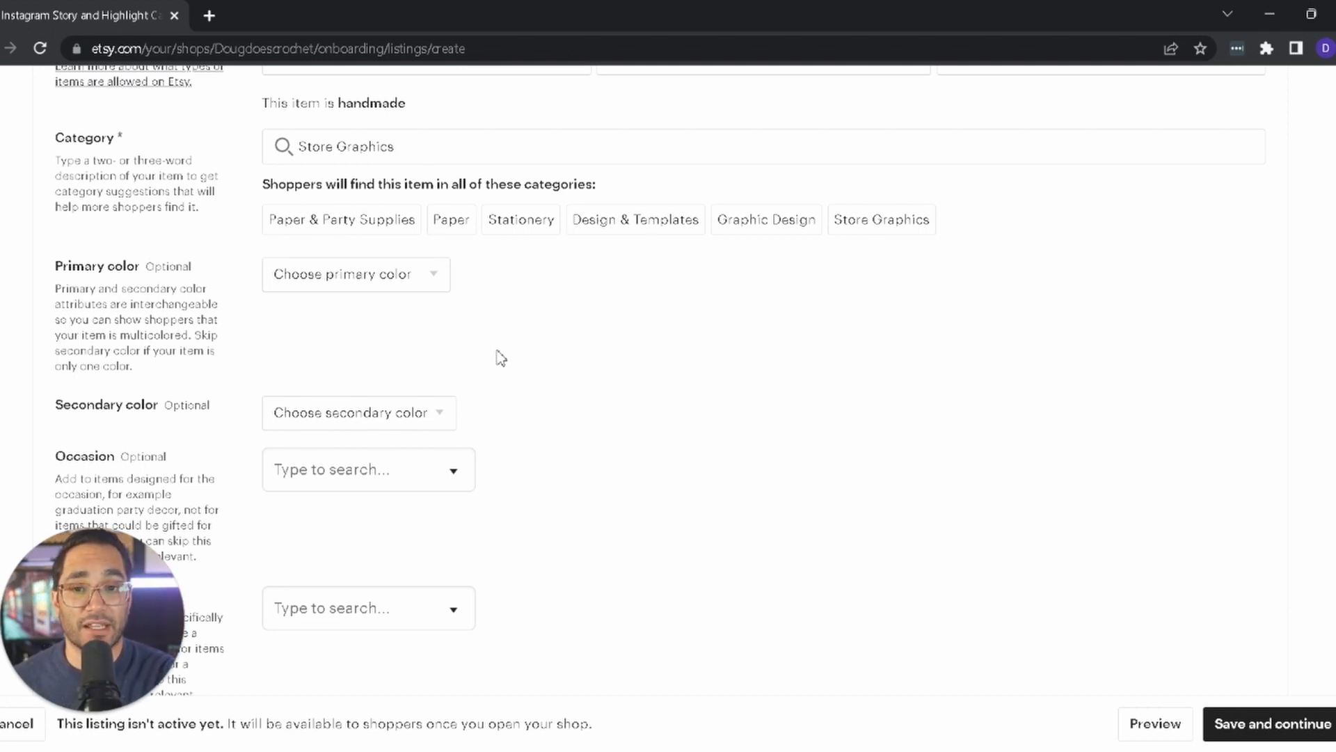
{"action": "scroll", "coordinate": [531, 373], "scroll_direction": "down", "scroll_amount": 2}
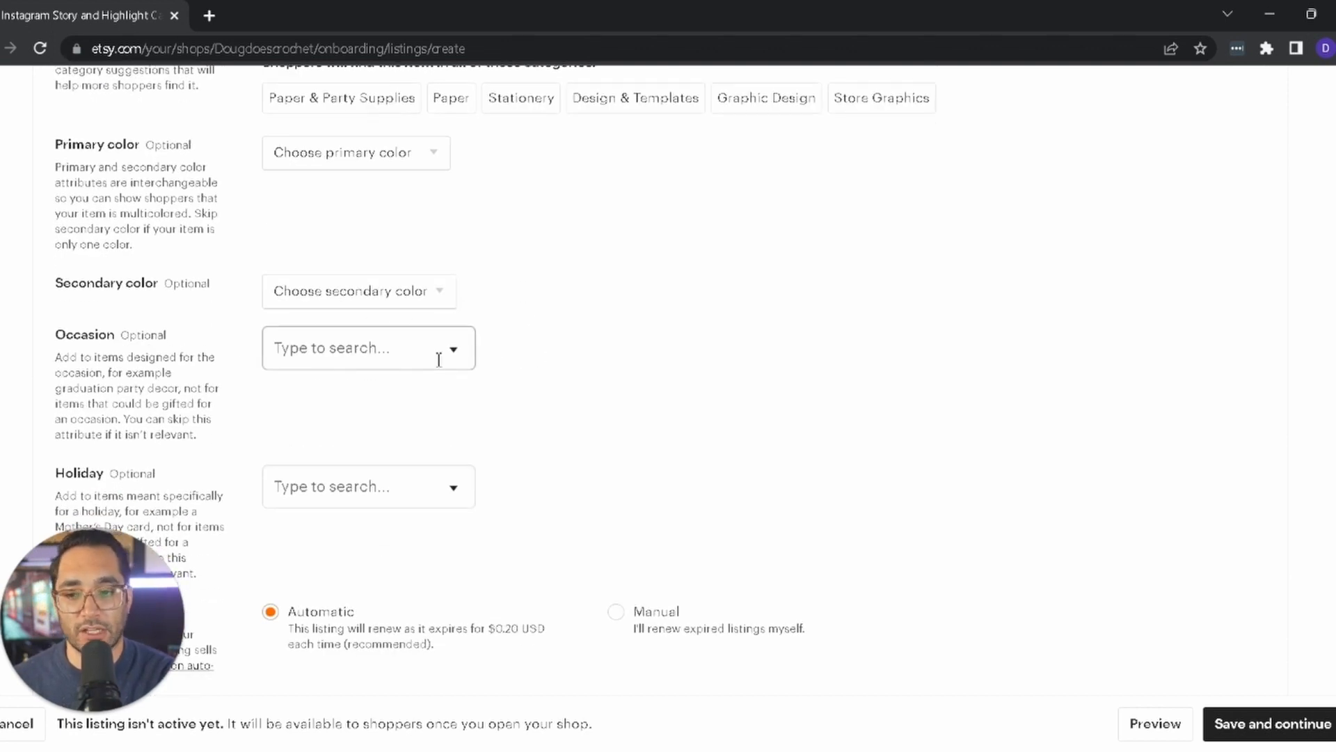
{"action": "scroll", "coordinate": [385, 356], "scroll_direction": "down", "scroll_amount": 3}
{"action": "scroll", "coordinate": [718, 355], "scroll_direction": "down", "scroll_amount": 3}
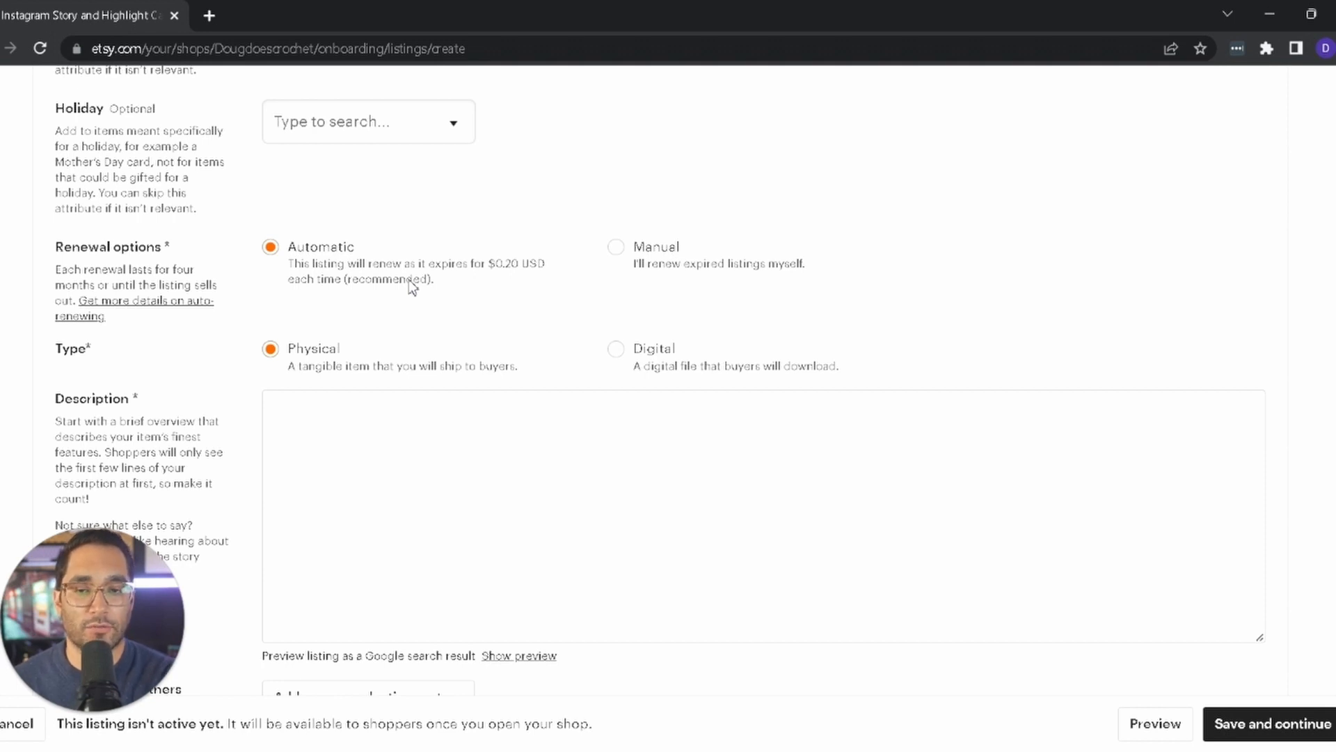
{"action": "left_click", "coordinate": [617, 350]}
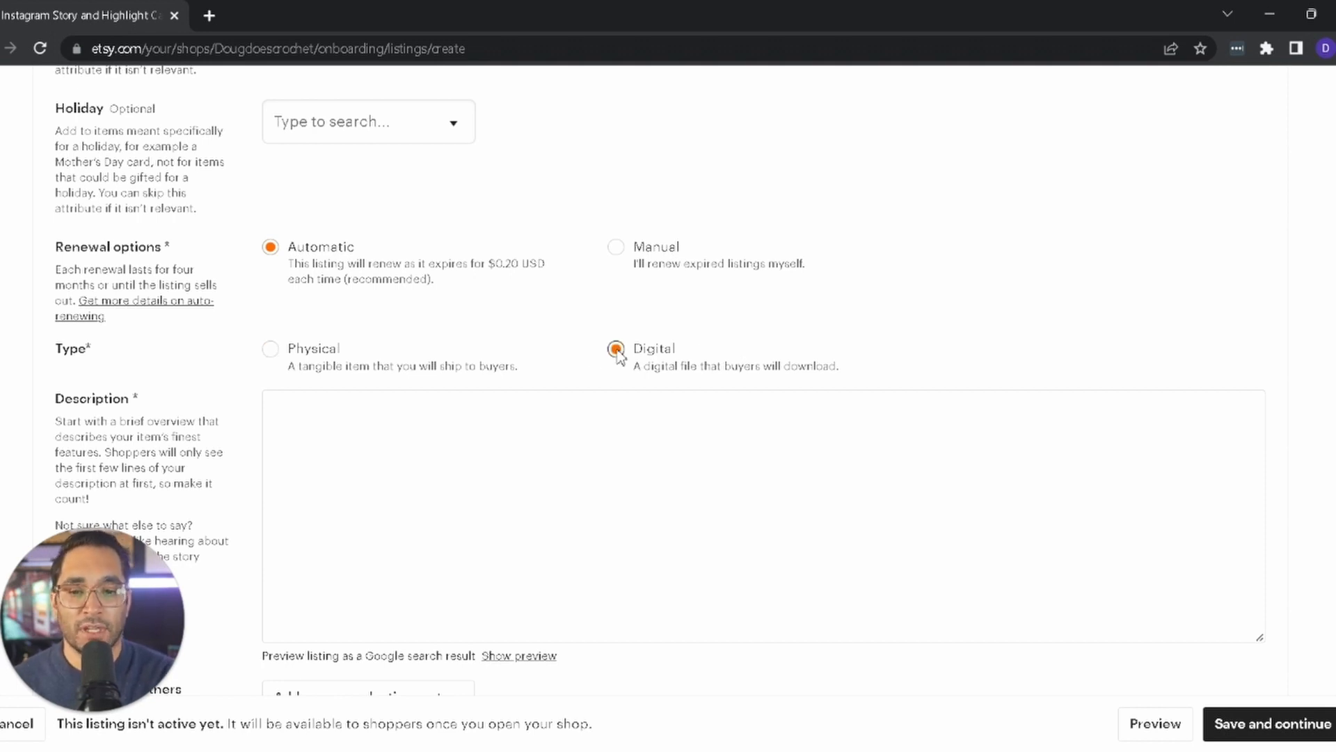
{"action": "left_click_drag", "start_coordinate": [95, 348], "coordinate": [56, 355]}
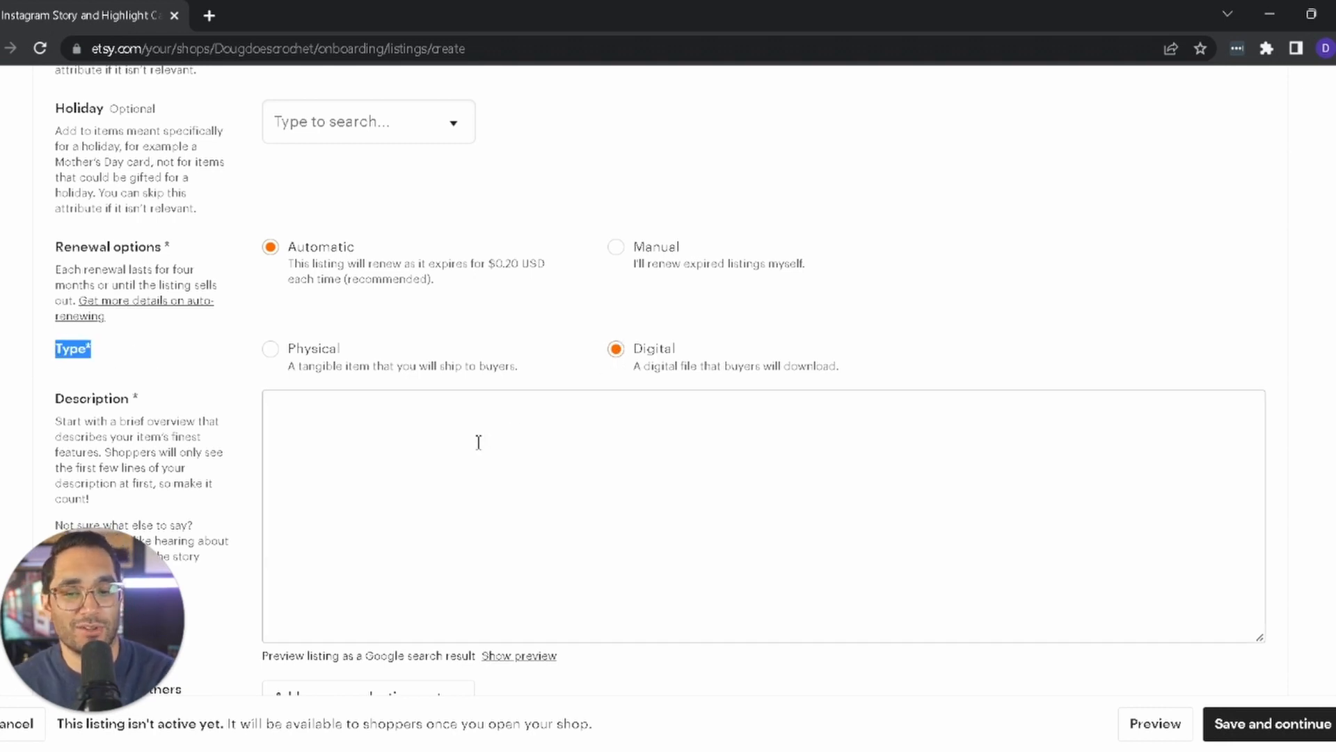
{"action": "left_click", "coordinate": [247, 442]}
Reopen the closed real estate templates listing and expand its full item description
{"action": "scroll", "coordinate": [236, 439], "scroll_direction": "down", "scroll_amount": 1}
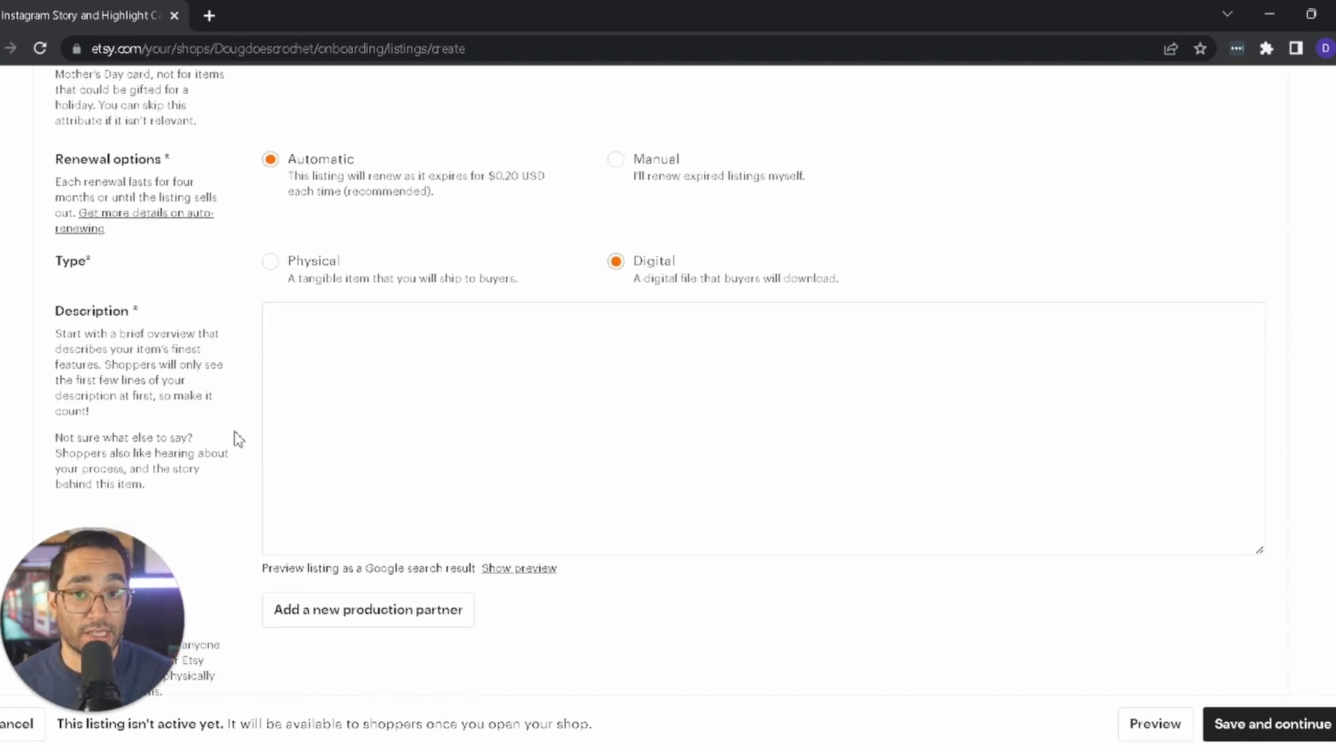
{"action": "left_click", "coordinate": [465, 369]}
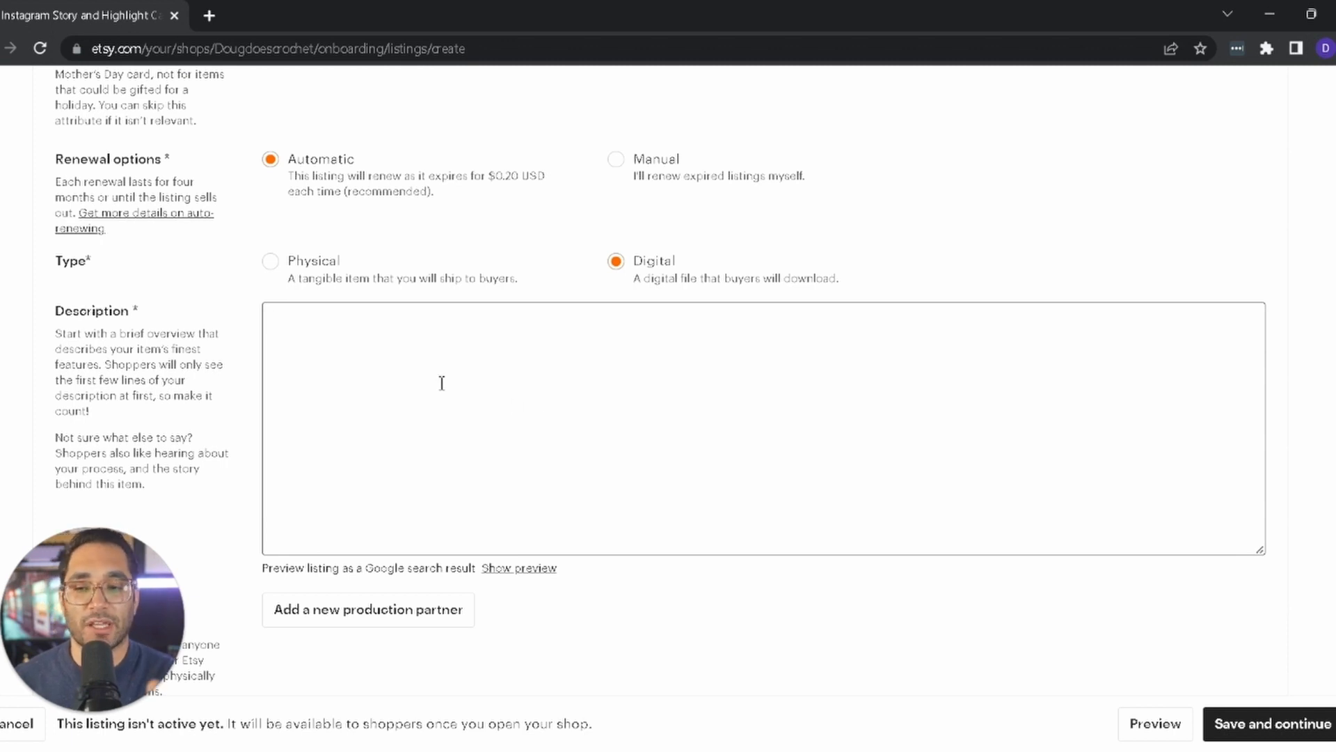
{"action": "key", "text": "ctrl+shift+t"}
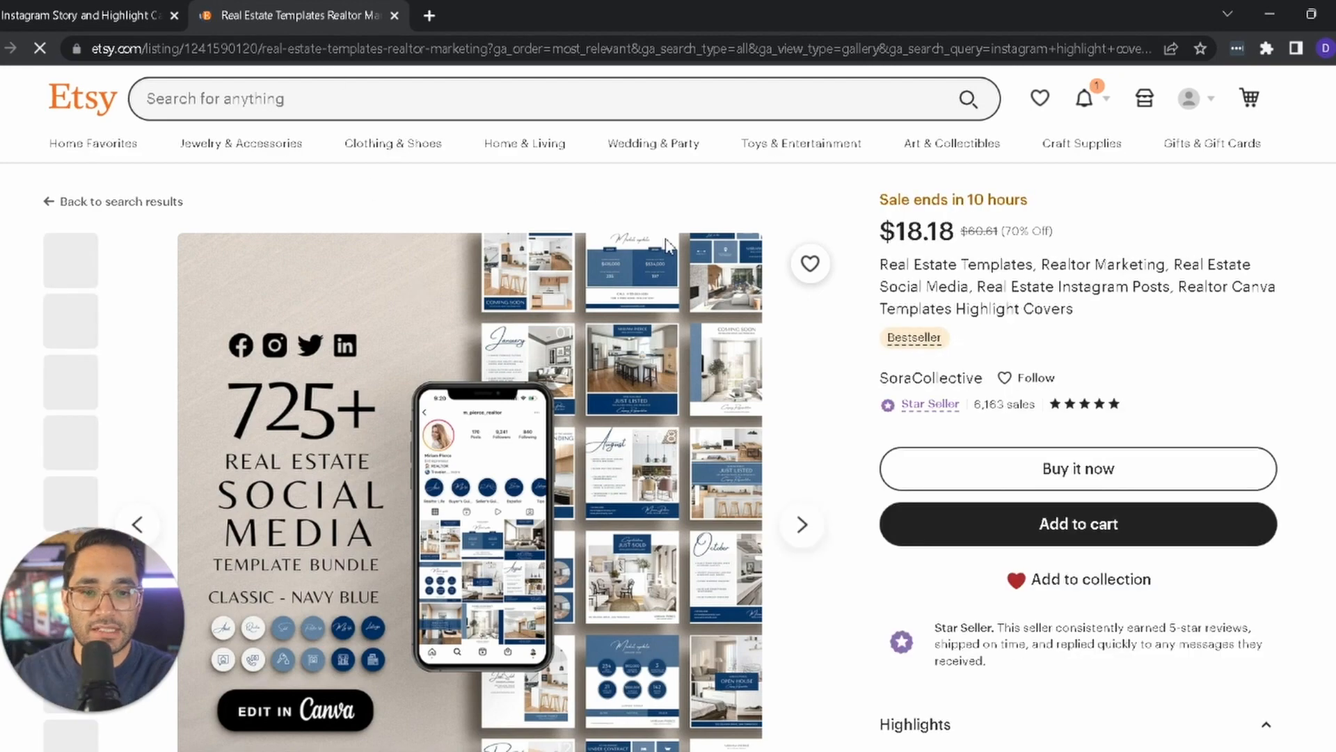
{"action": "scroll", "coordinate": [1068, 383], "scroll_direction": "down", "scroll_amount": 6}
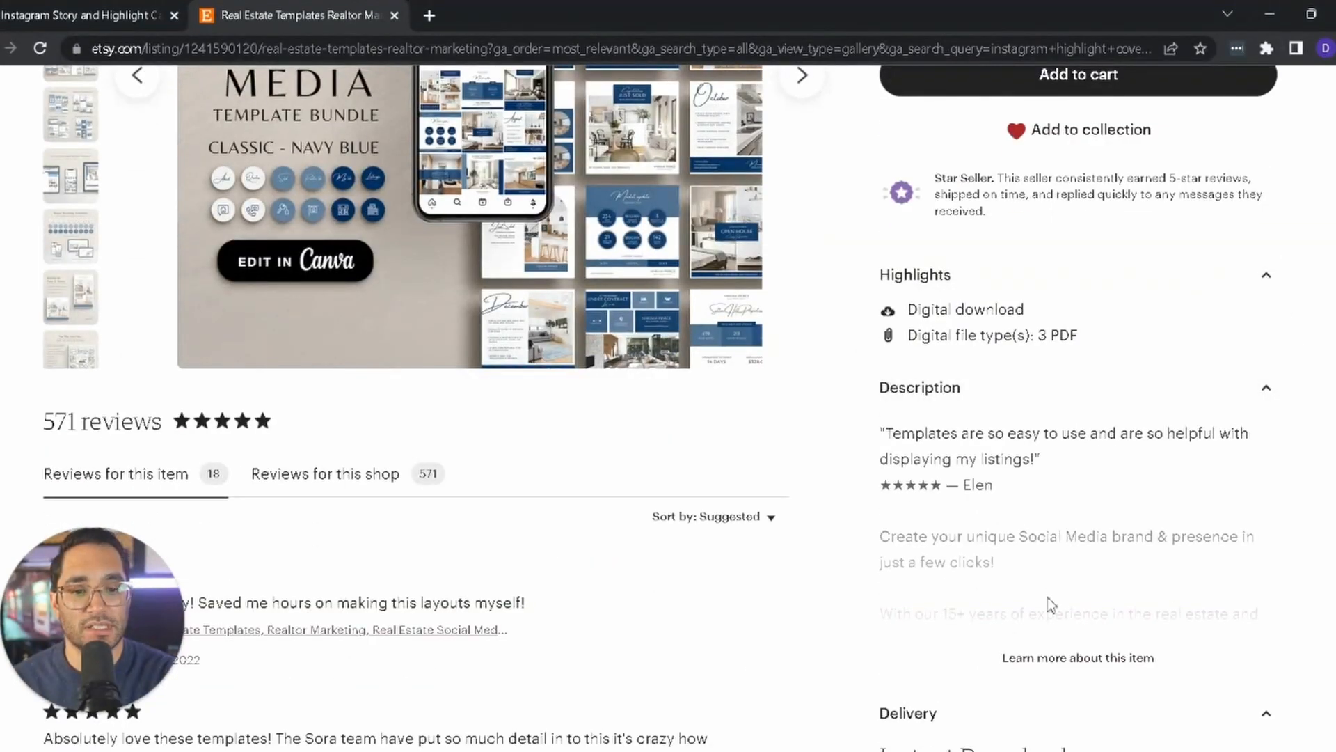
{"action": "left_click", "coordinate": [1055, 659]}
{"action": "scroll", "coordinate": [972, 517], "scroll_direction": "down", "scroll_amount": 5}
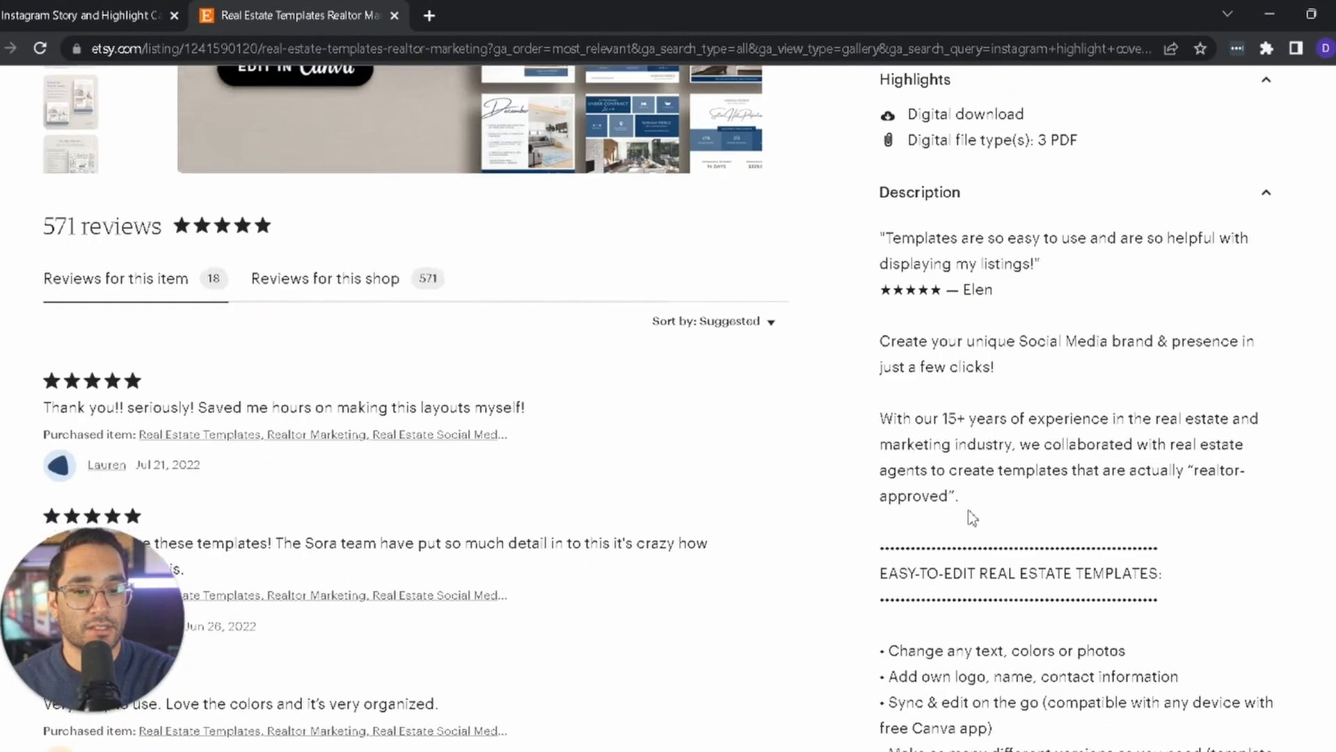
Examine the opening of the example description: the customer testimonial, the brand pitch and the experience paragraph
{"action": "scroll", "coordinate": [973, 517], "scroll_direction": "up", "scroll_amount": 5}
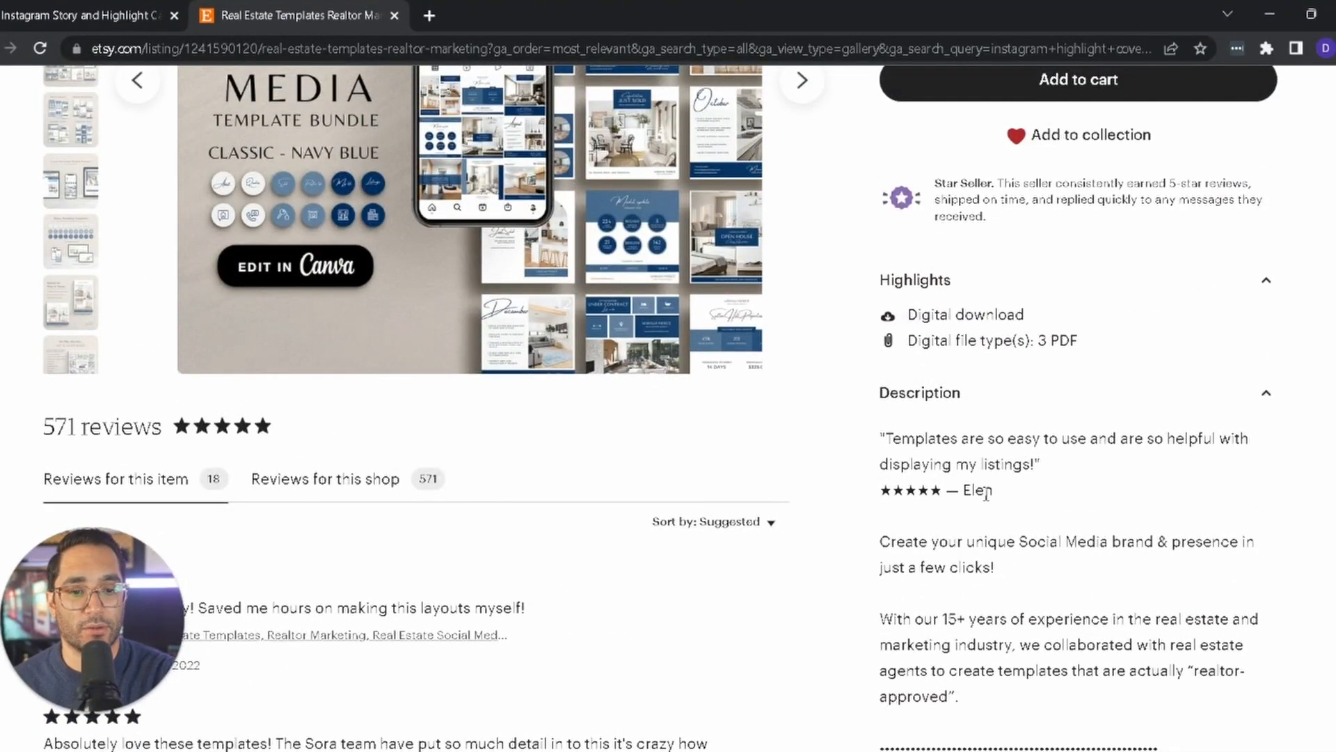
{"action": "left_click_drag", "start_coordinate": [937, 439], "coordinate": [1028, 498]}
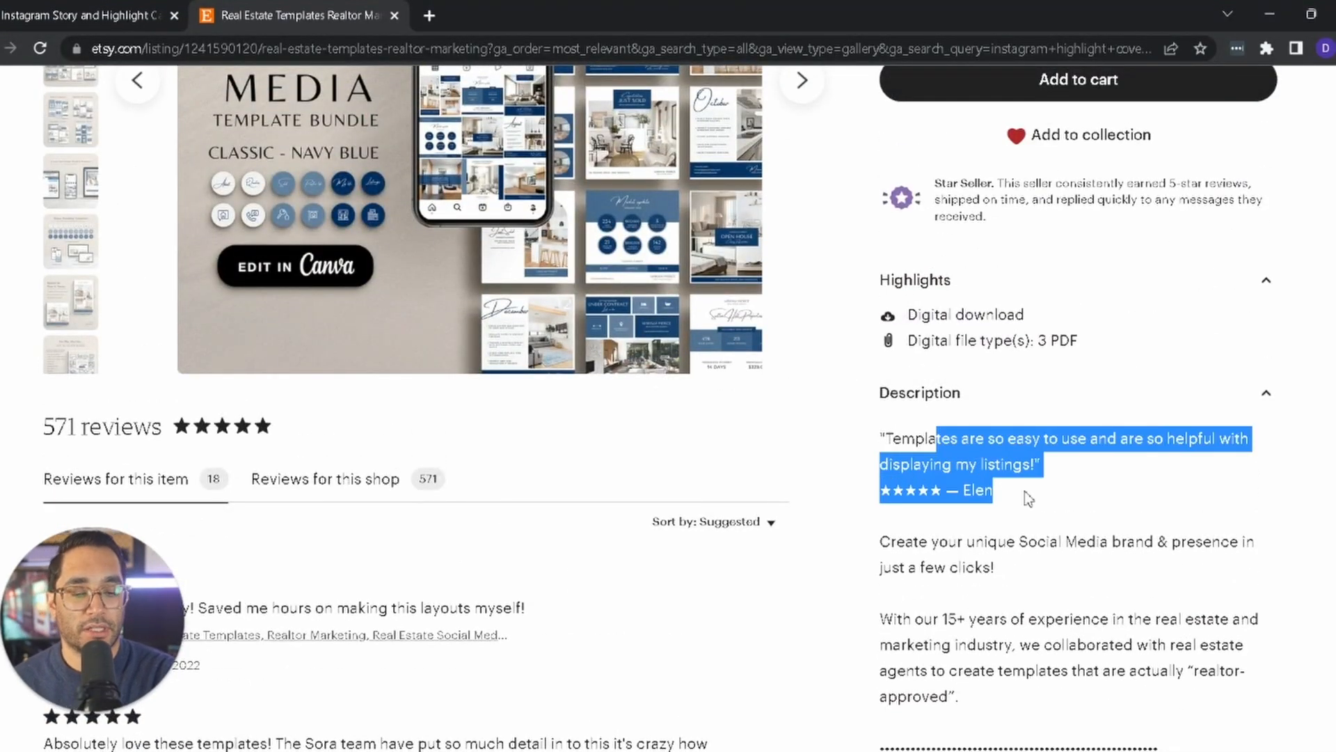
{"action": "left_click", "coordinate": [1025, 490]}
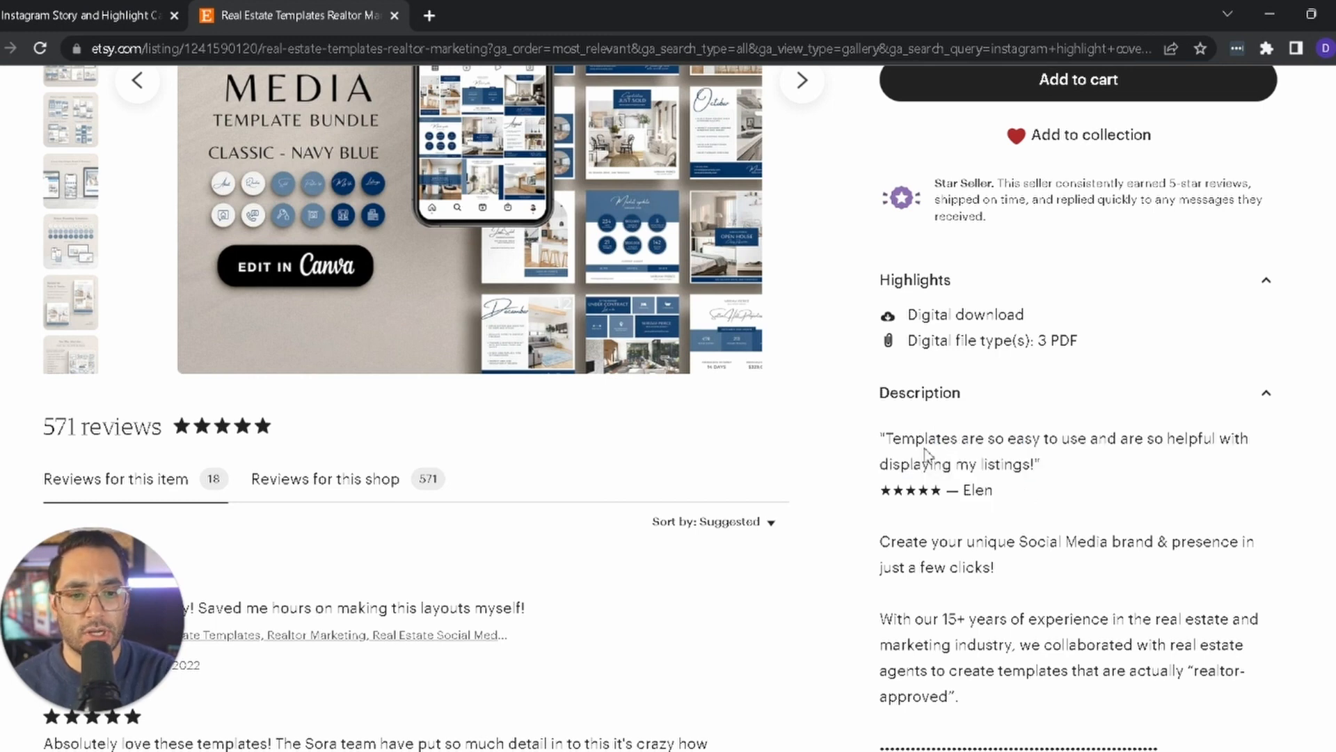
{"action": "left_click_drag", "start_coordinate": [897, 439], "coordinate": [1037, 515]}
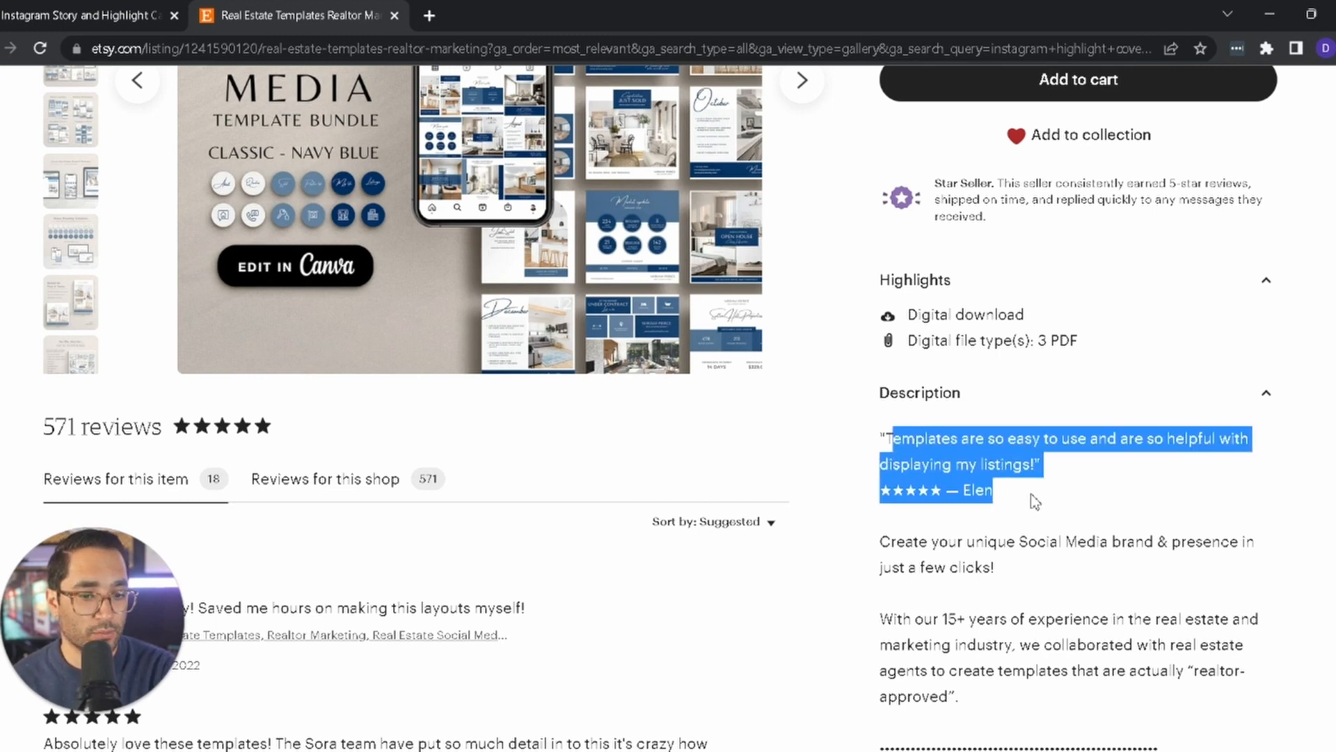
{"action": "left_click", "coordinate": [1035, 502]}
{"action": "scroll", "coordinate": [1032, 501], "scroll_direction": "down", "scroll_amount": 1}
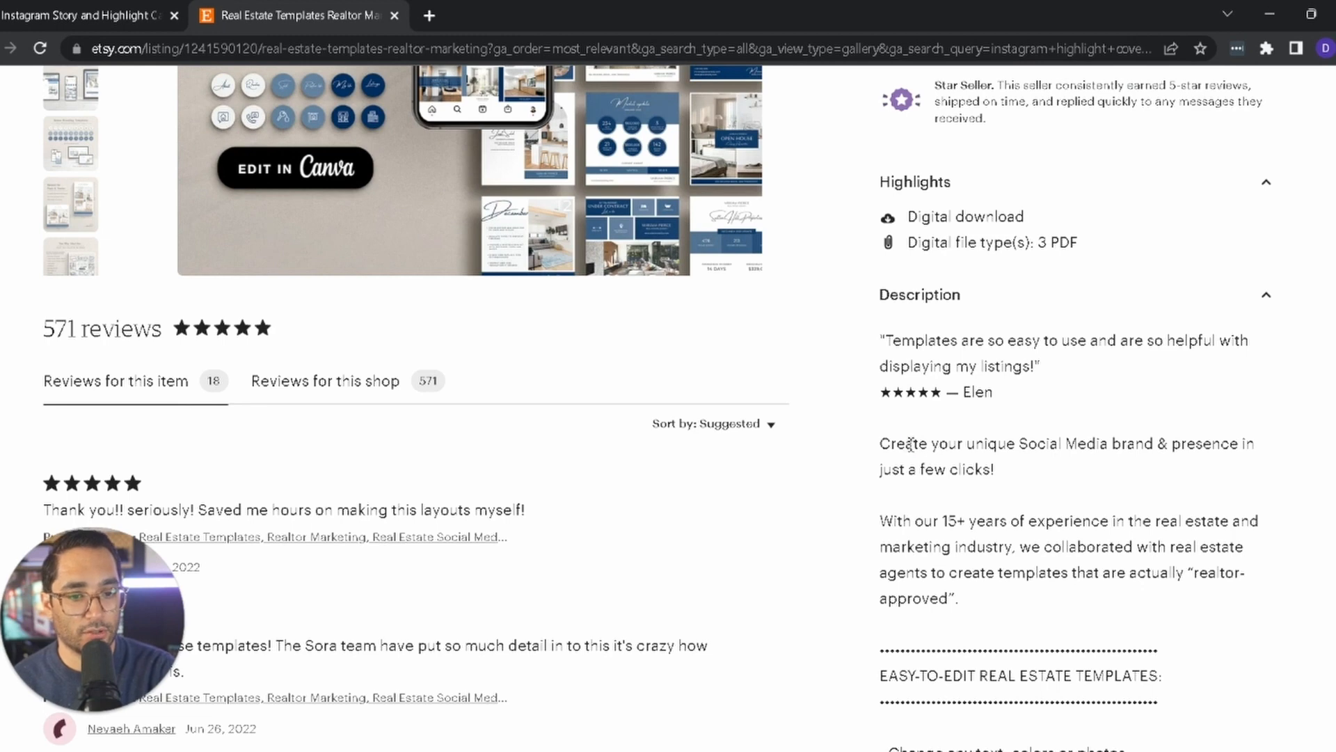
{"action": "left_click_drag", "start_coordinate": [910, 444], "coordinate": [991, 468]}
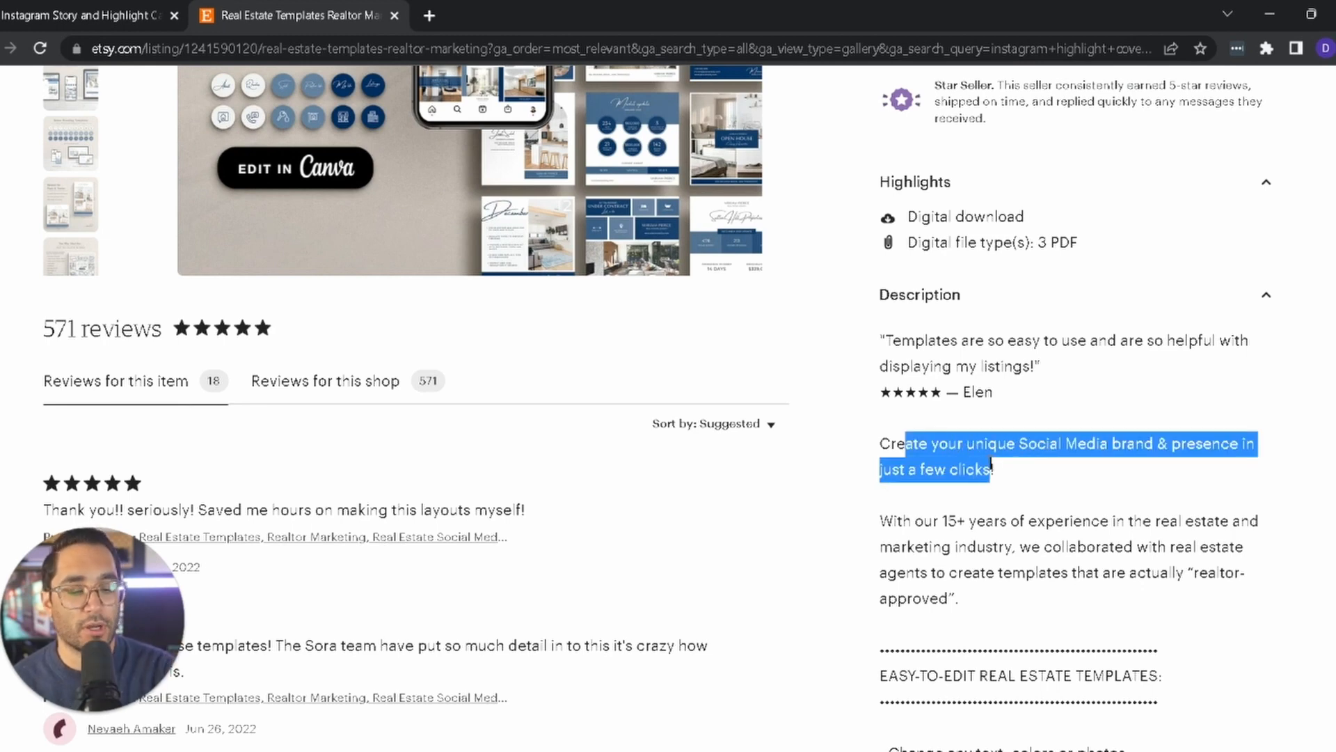
{"action": "left_click_drag", "start_coordinate": [916, 523], "coordinate": [975, 594]}
{"action": "left_click", "coordinate": [975, 594]}
Read the example description's sections on editable features, included templates, technical requirements and how it works
{"action": "scroll", "coordinate": [980, 589], "scroll_direction": "down", "scroll_amount": 2}
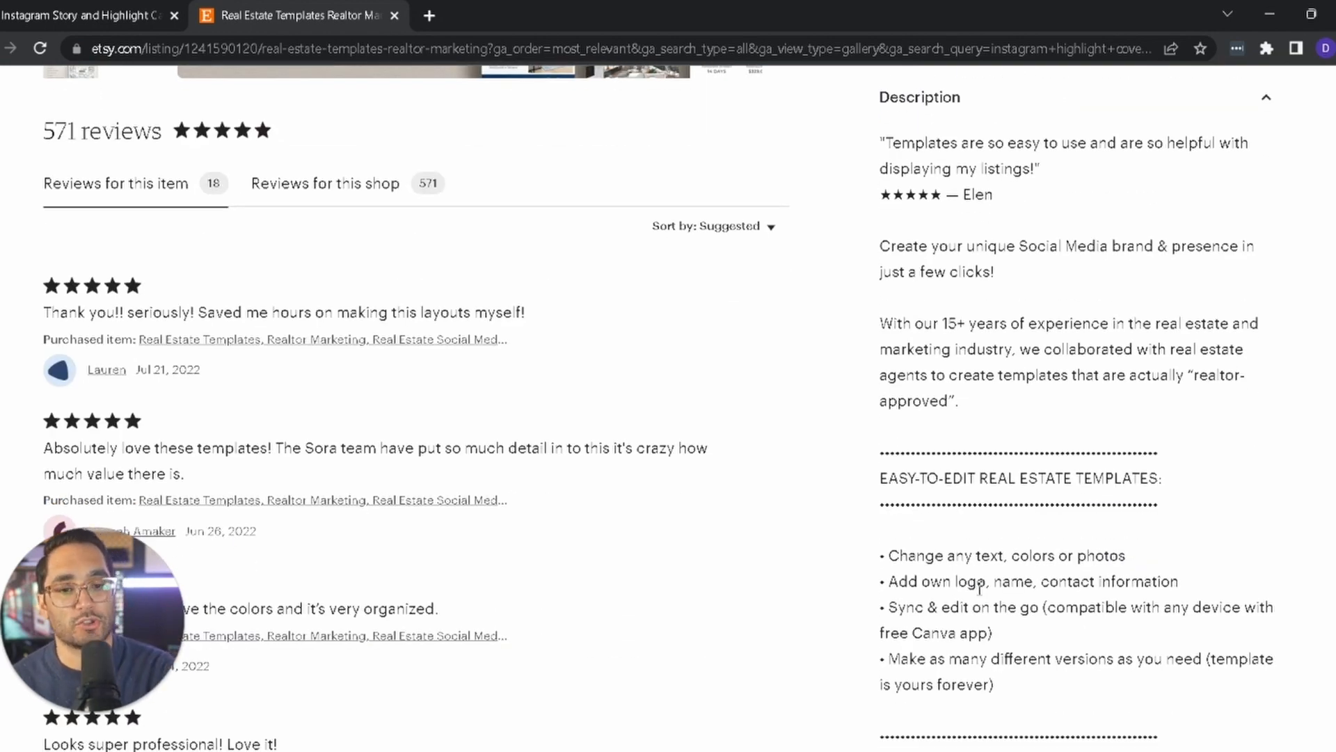
{"action": "scroll", "coordinate": [1106, 581], "scroll_direction": "down", "scroll_amount": 2}
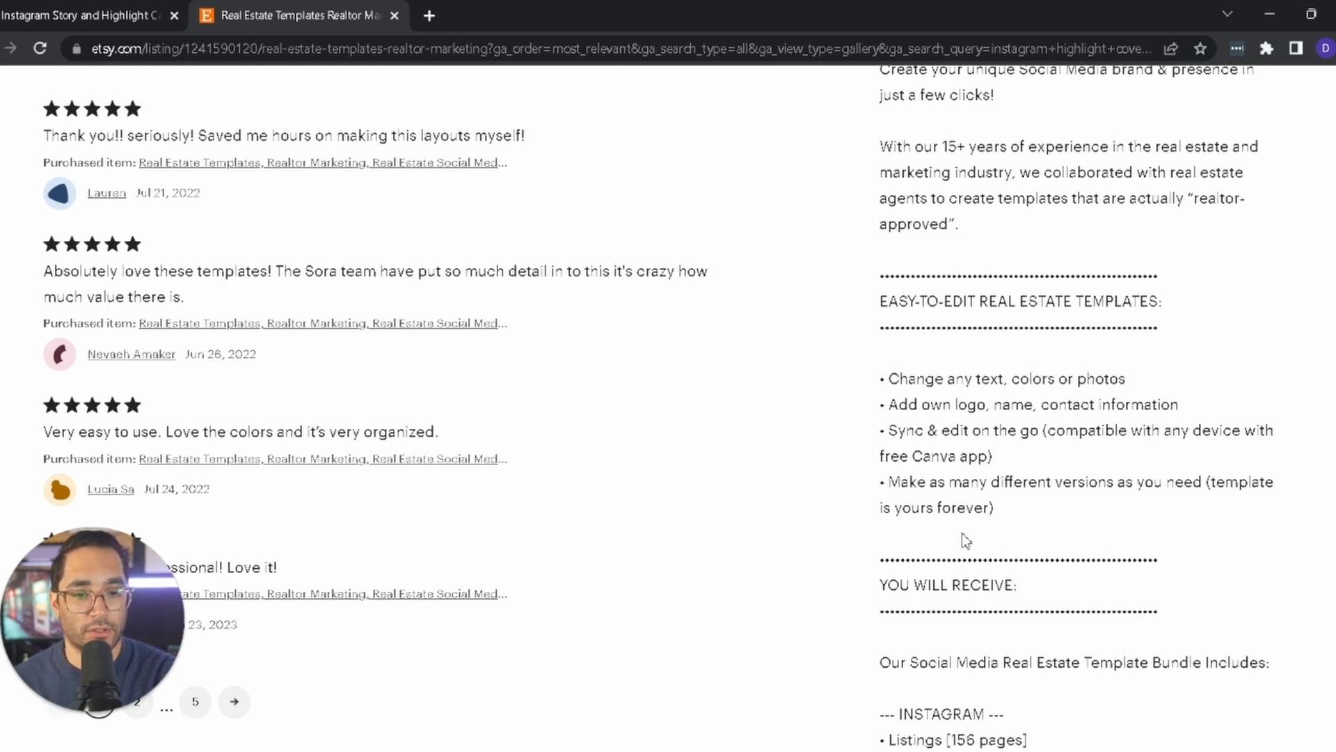
{"action": "scroll", "coordinate": [1045, 522], "scroll_direction": "down", "scroll_amount": 4}
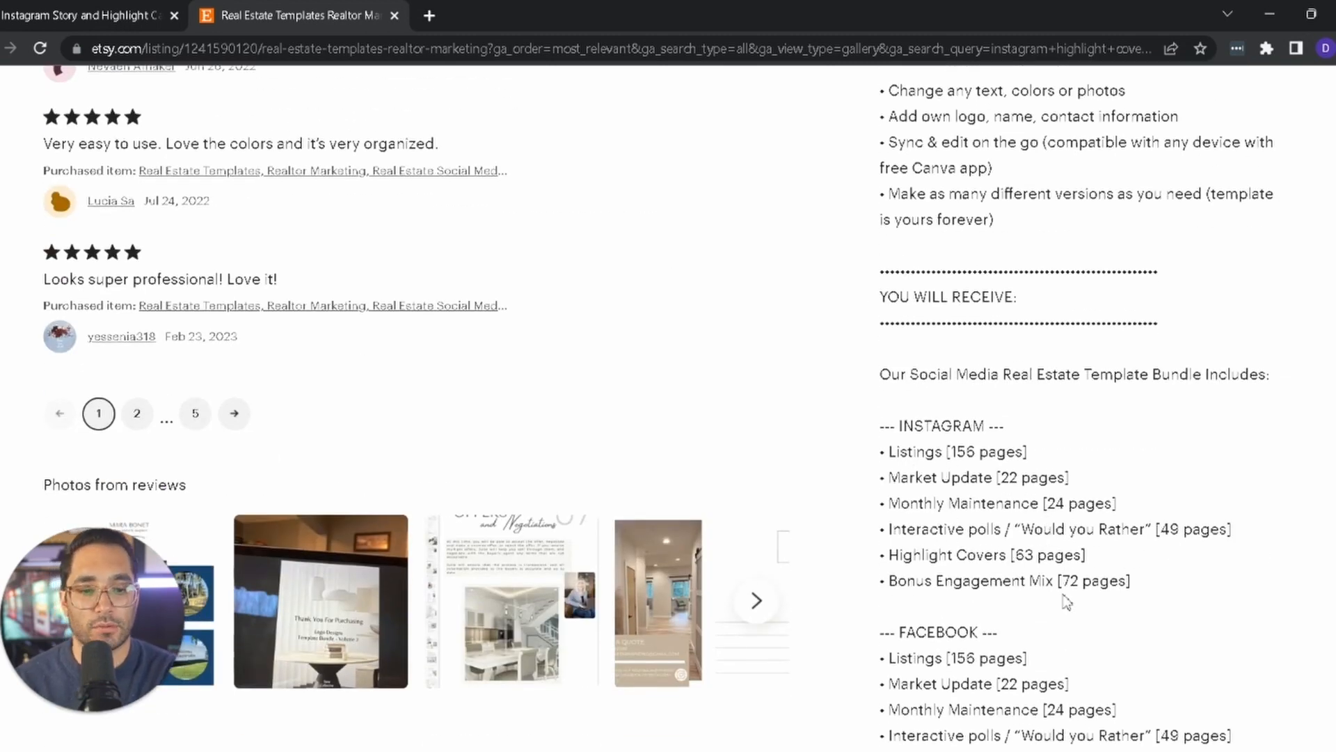
{"action": "scroll", "coordinate": [1067, 586], "scroll_direction": "down", "scroll_amount": 7}
{"action": "scroll", "coordinate": [1066, 587], "scroll_direction": "down", "scroll_amount": 6}
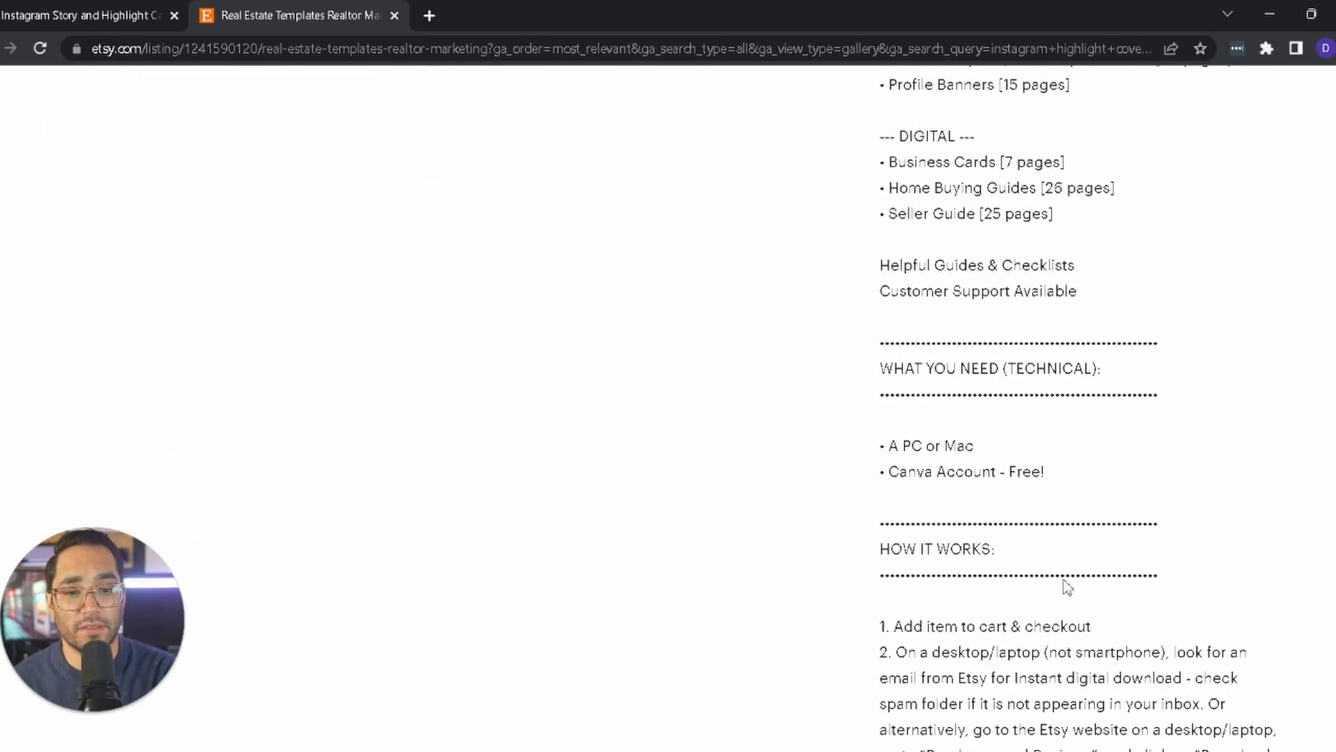
{"action": "scroll", "coordinate": [1067, 587], "scroll_direction": "up", "scroll_amount": 6}
{"action": "scroll", "coordinate": [1067, 586], "scroll_direction": "down", "scroll_amount": 4}
{"action": "scroll", "coordinate": [1067, 586], "scroll_direction": "down", "scroll_amount": 2}
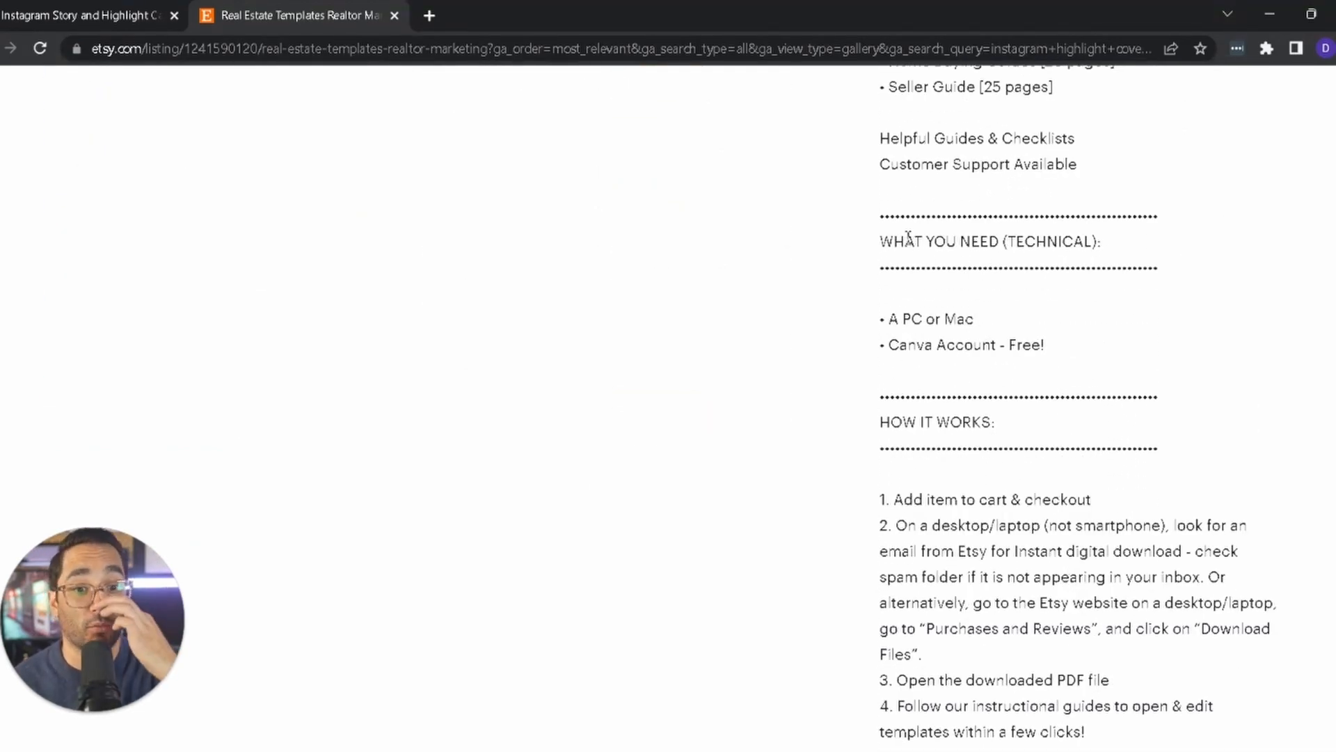
{"action": "left_click_drag", "start_coordinate": [926, 524], "coordinate": [1073, 644]}
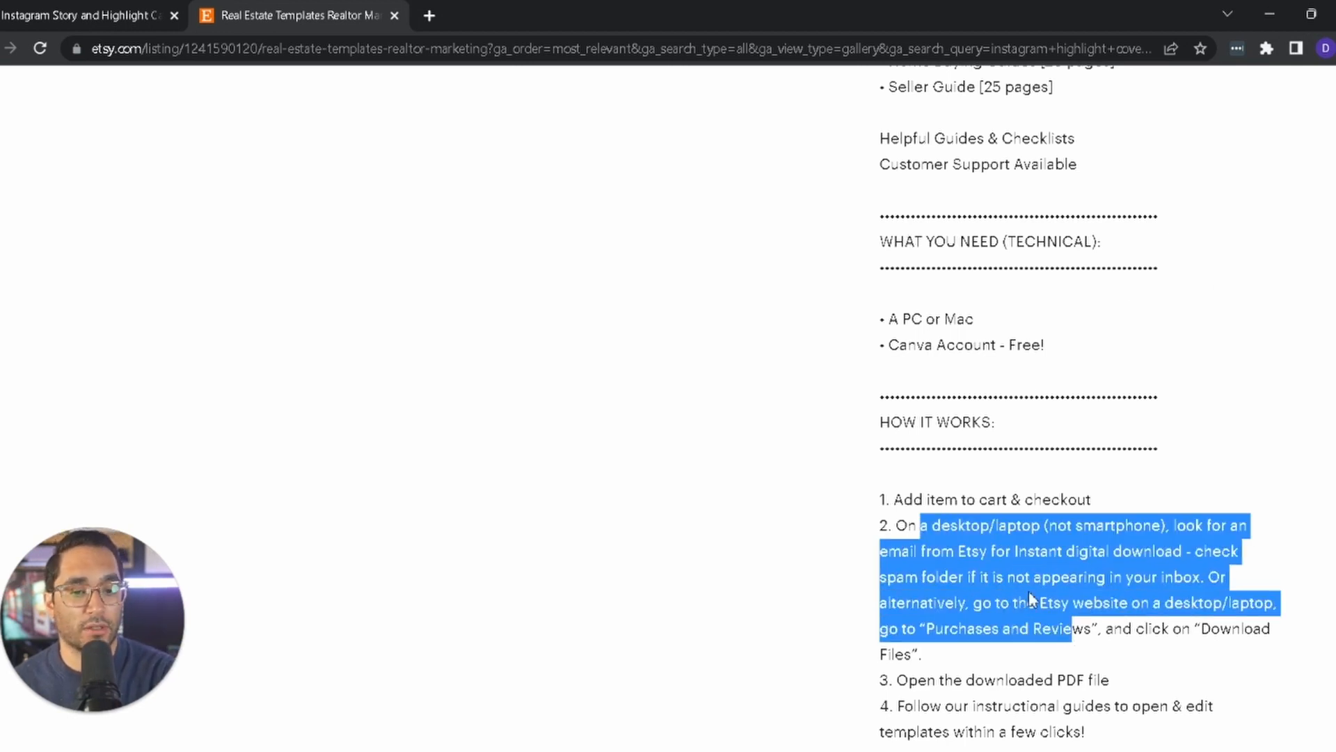
{"action": "scroll", "coordinate": [1030, 595], "scroll_direction": "down", "scroll_amount": 2}
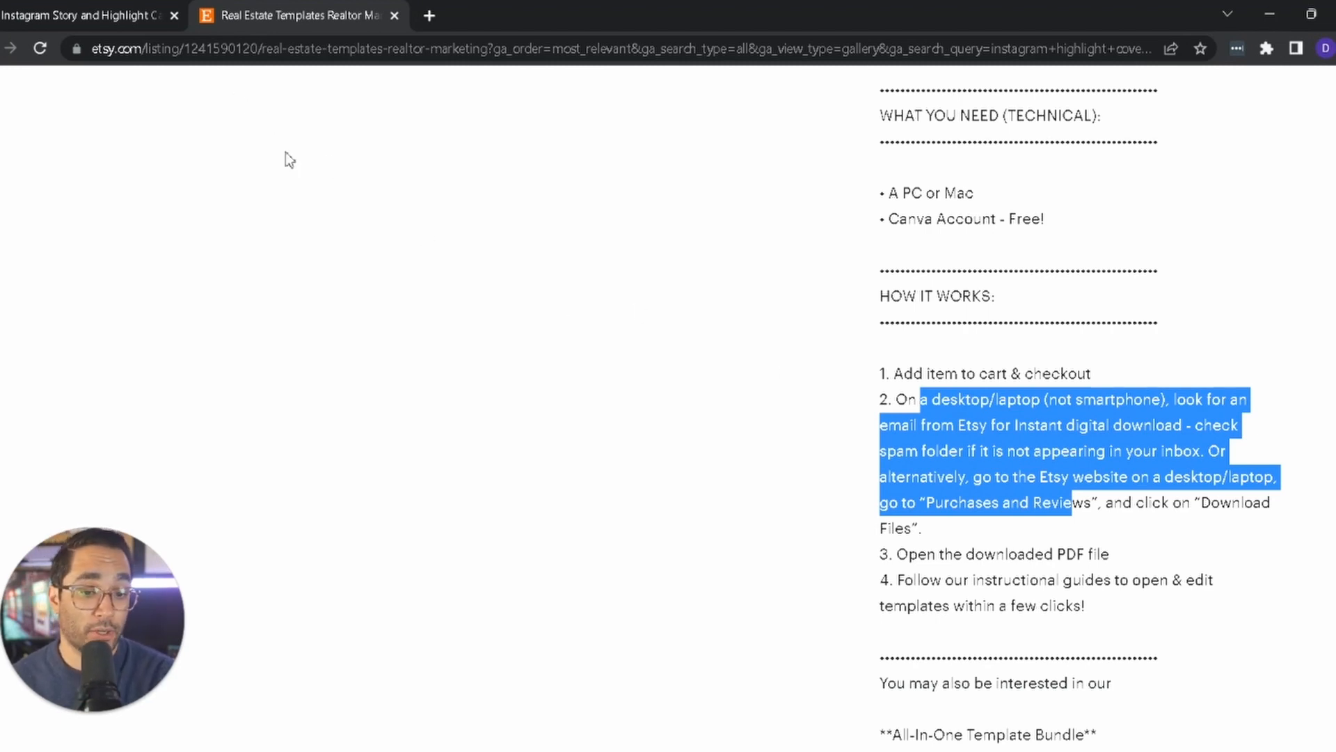
Compare the example's How It Works section with the new listing's Description field, ending on the new listing
{"action": "left_click", "coordinate": [90, 17]}
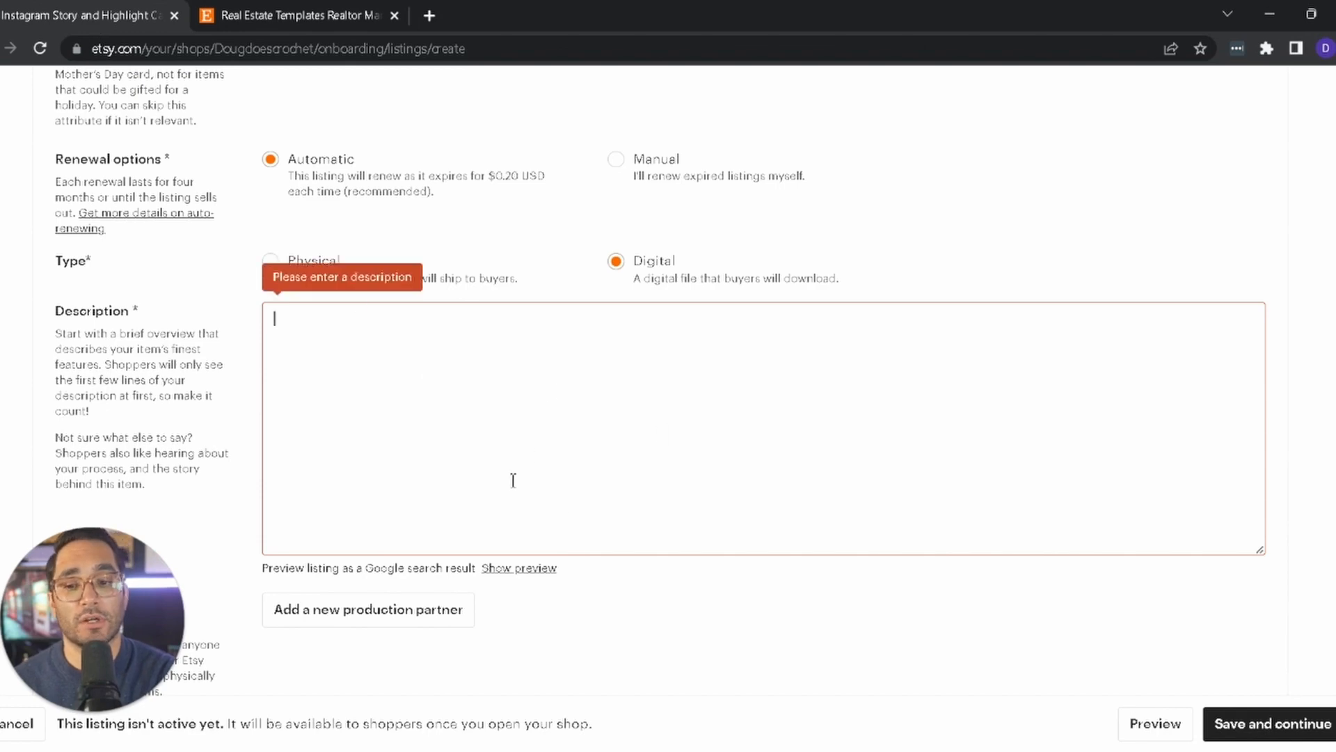
{"action": "left_click", "coordinate": [230, 21]}
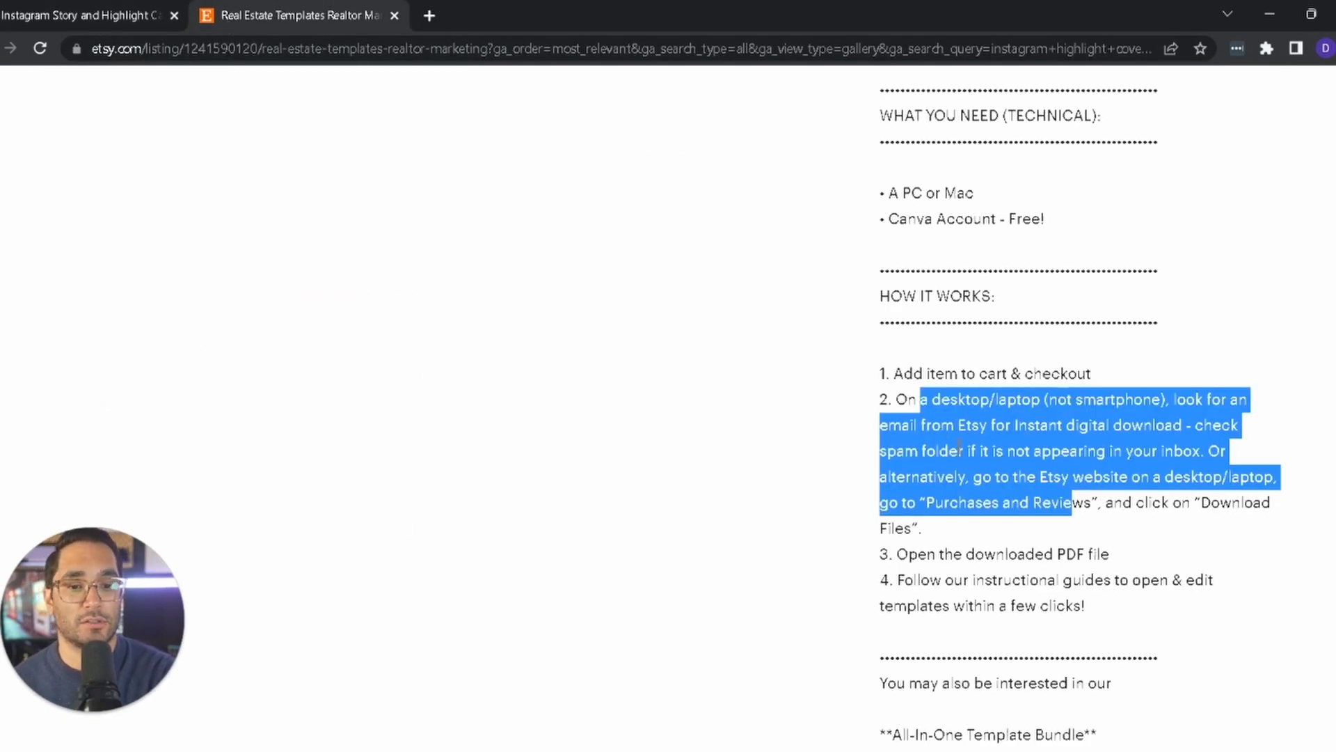
{"action": "scroll", "coordinate": [960, 445], "scroll_direction": "up", "scroll_amount": 2}
{"action": "left_click_drag", "start_coordinate": [891, 416], "coordinate": [1021, 437]}
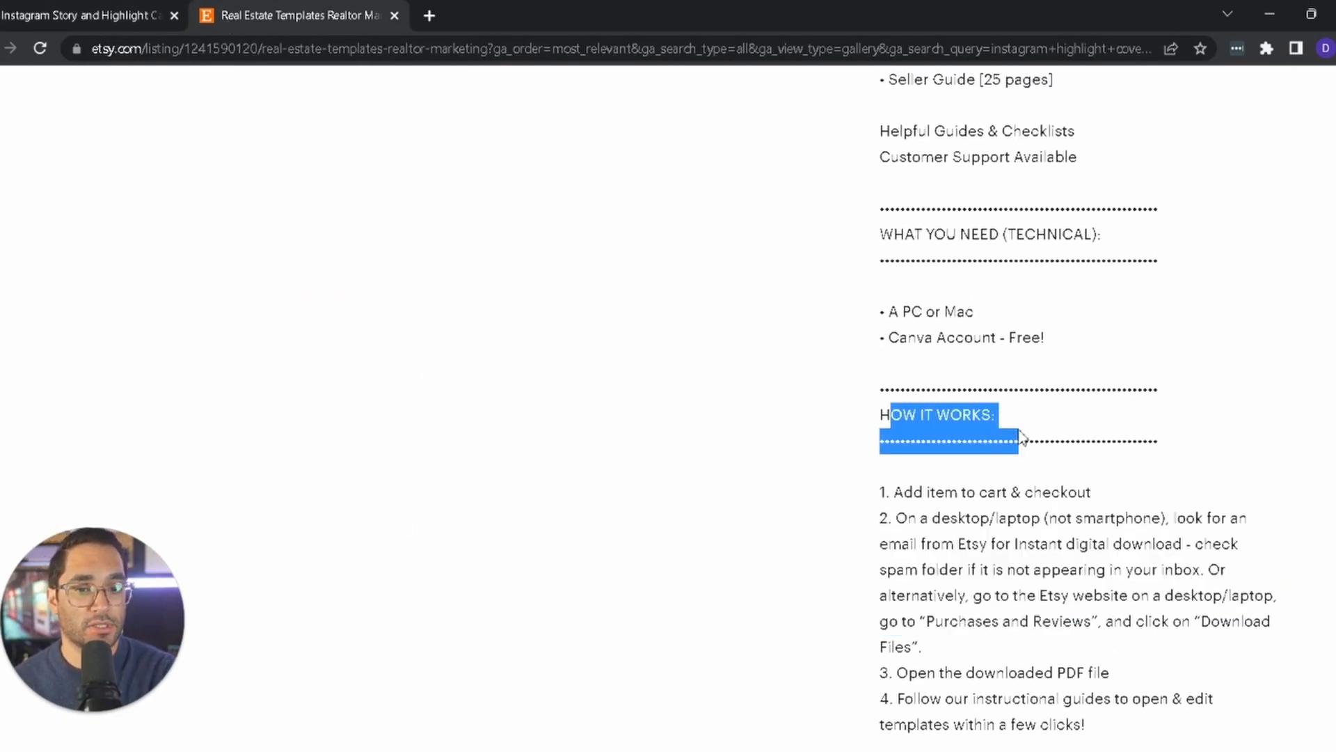
{"action": "left_click", "coordinate": [137, 8]}
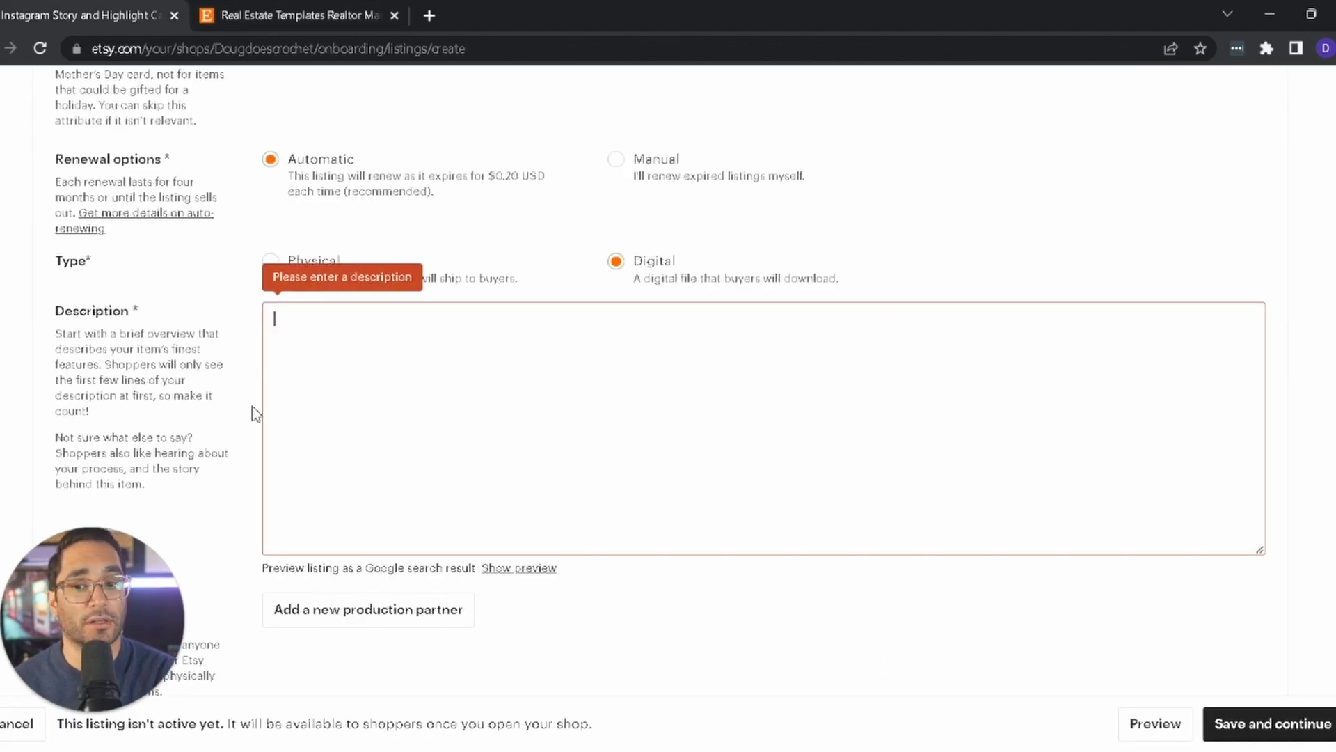
Enter the placeholder text "kjjh" as the listing description
{"action": "scroll", "coordinate": [230, 401], "scroll_direction": "down", "scroll_amount": 3}
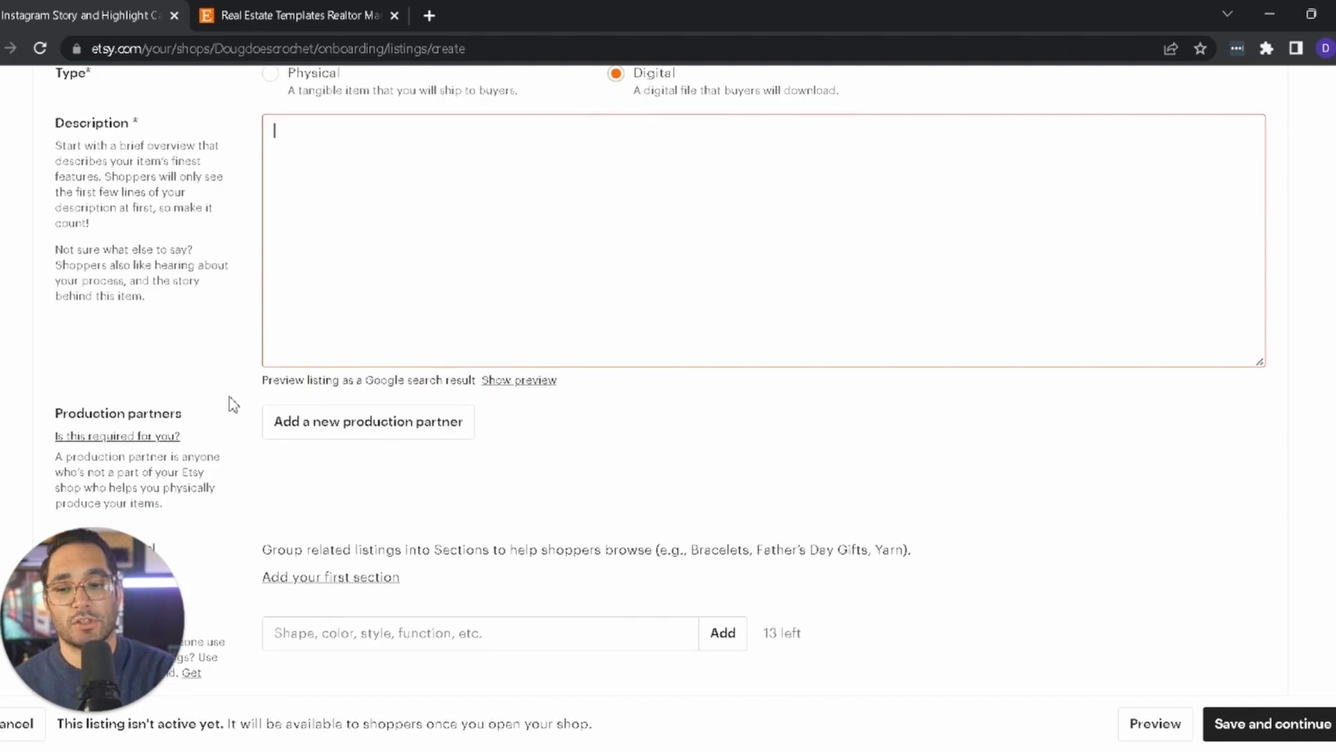
{"action": "scroll", "coordinate": [231, 403], "scroll_direction": "down", "scroll_amount": 2}
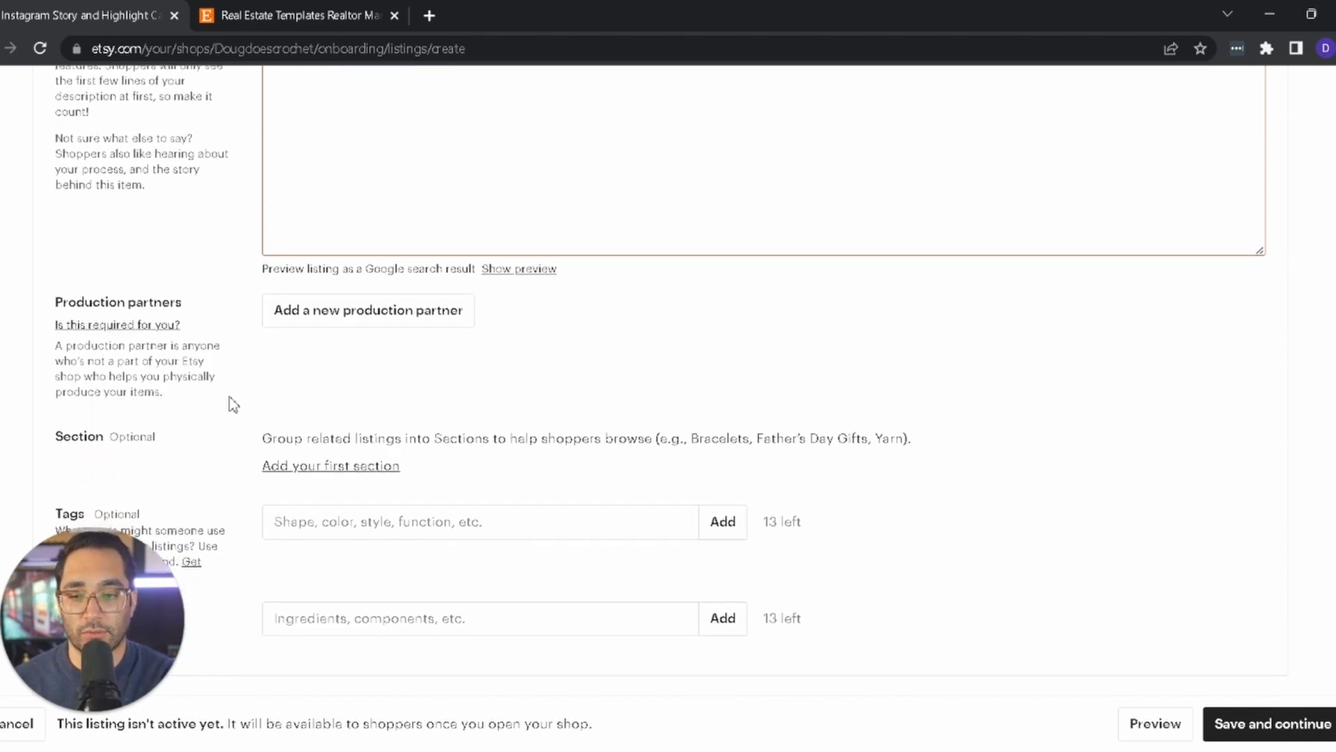
{"action": "type", "text": "kjjh"}
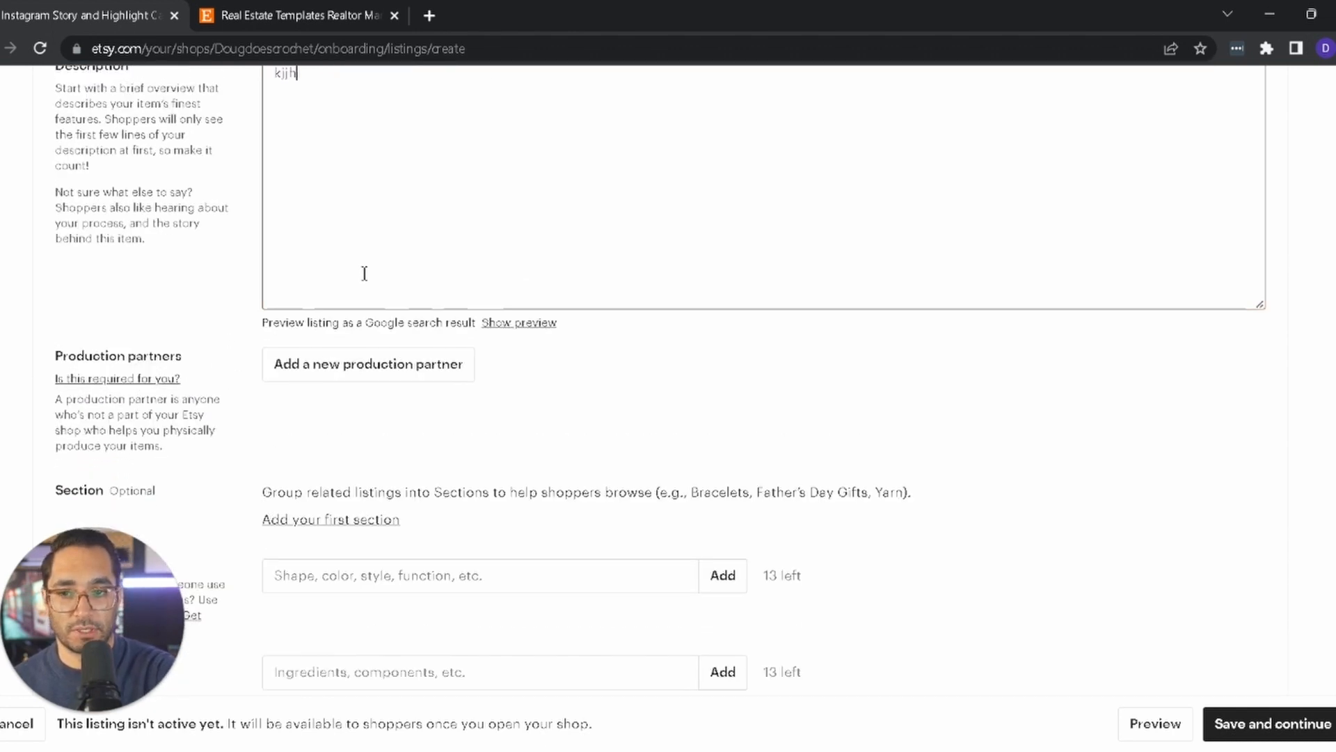
{"action": "left_click", "coordinate": [196, 310]}
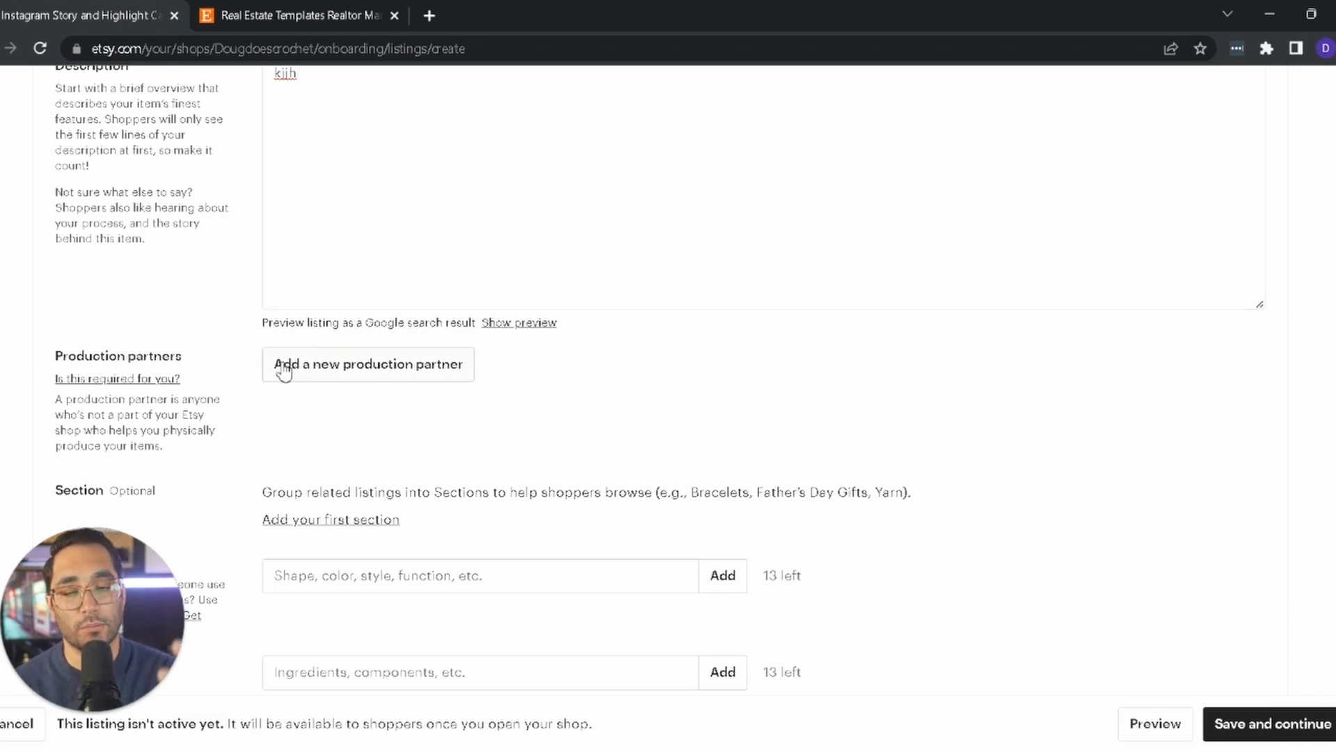
Set the listing price to $20.00 under Inventory and pricing
{"action": "scroll", "coordinate": [283, 371], "scroll_direction": "down", "scroll_amount": 4}
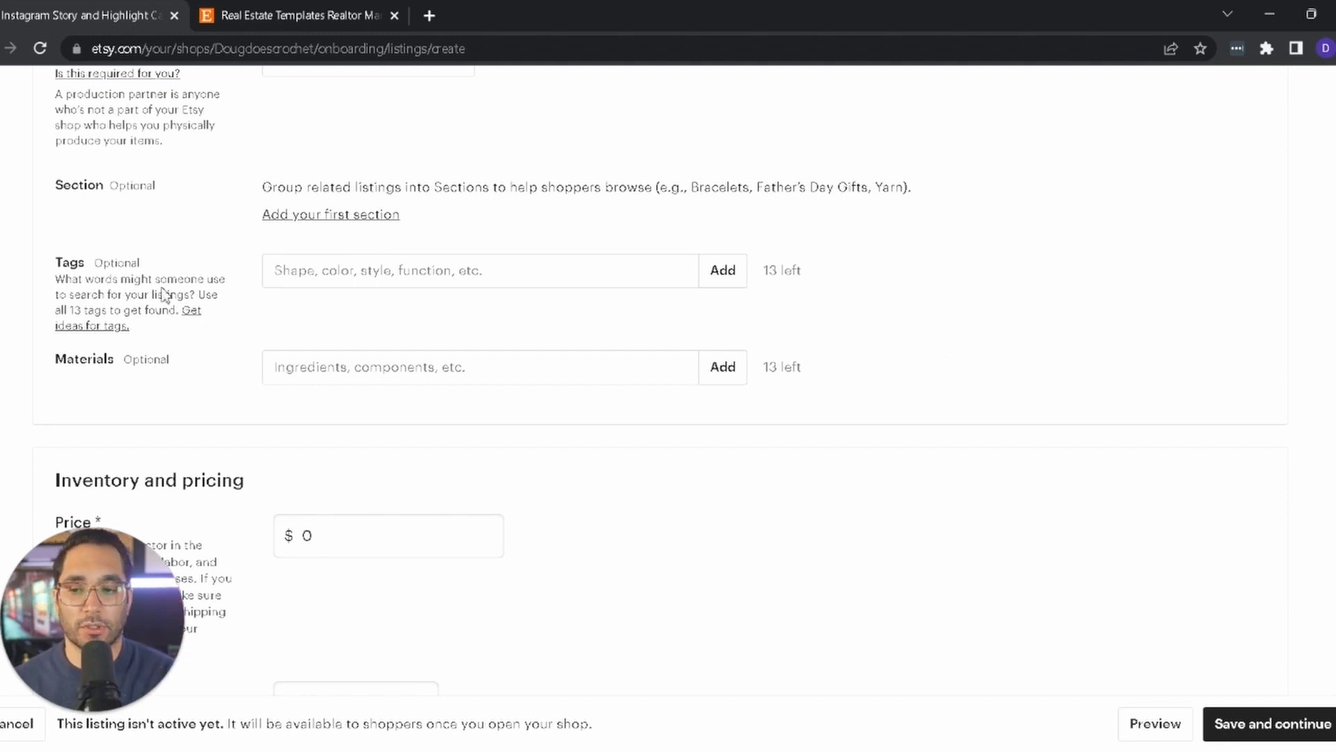
{"action": "scroll", "coordinate": [504, 405], "scroll_direction": "down", "scroll_amount": 5}
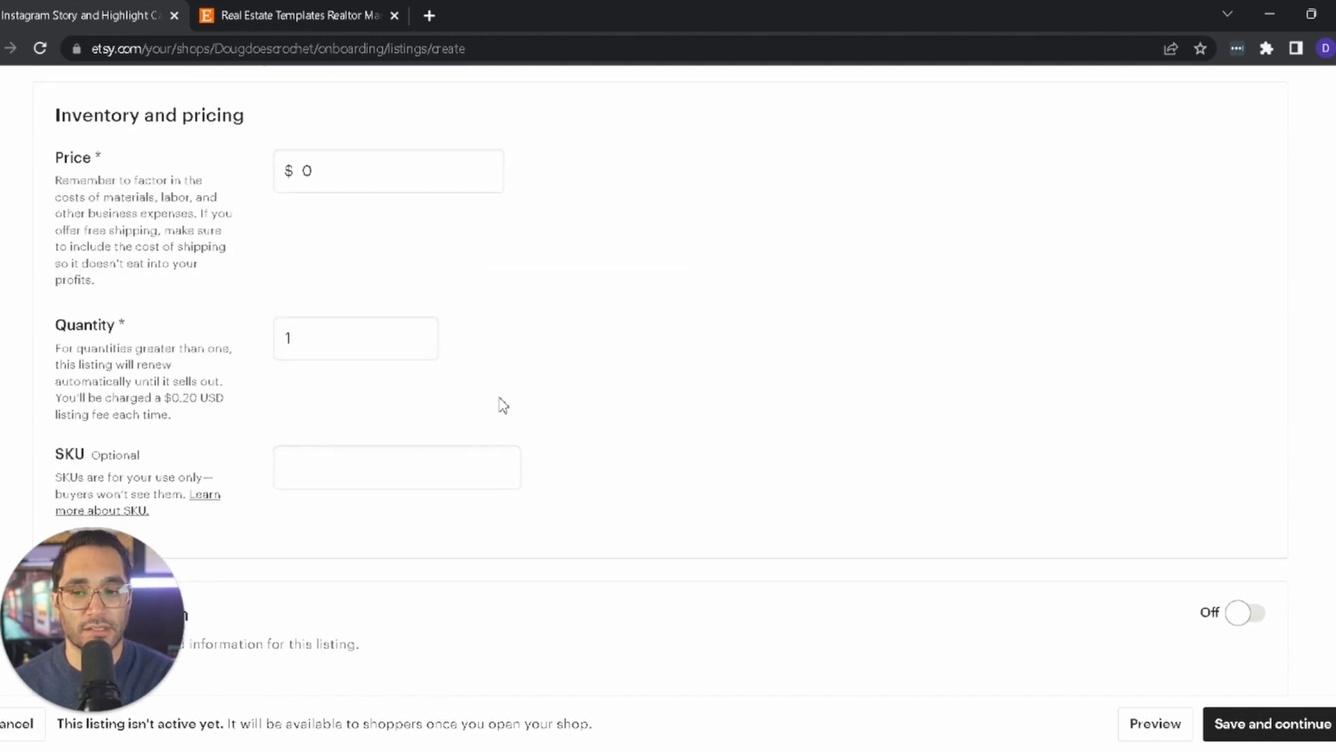
{"action": "left_click", "coordinate": [390, 183]}
{"action": "type", "text": "2"}
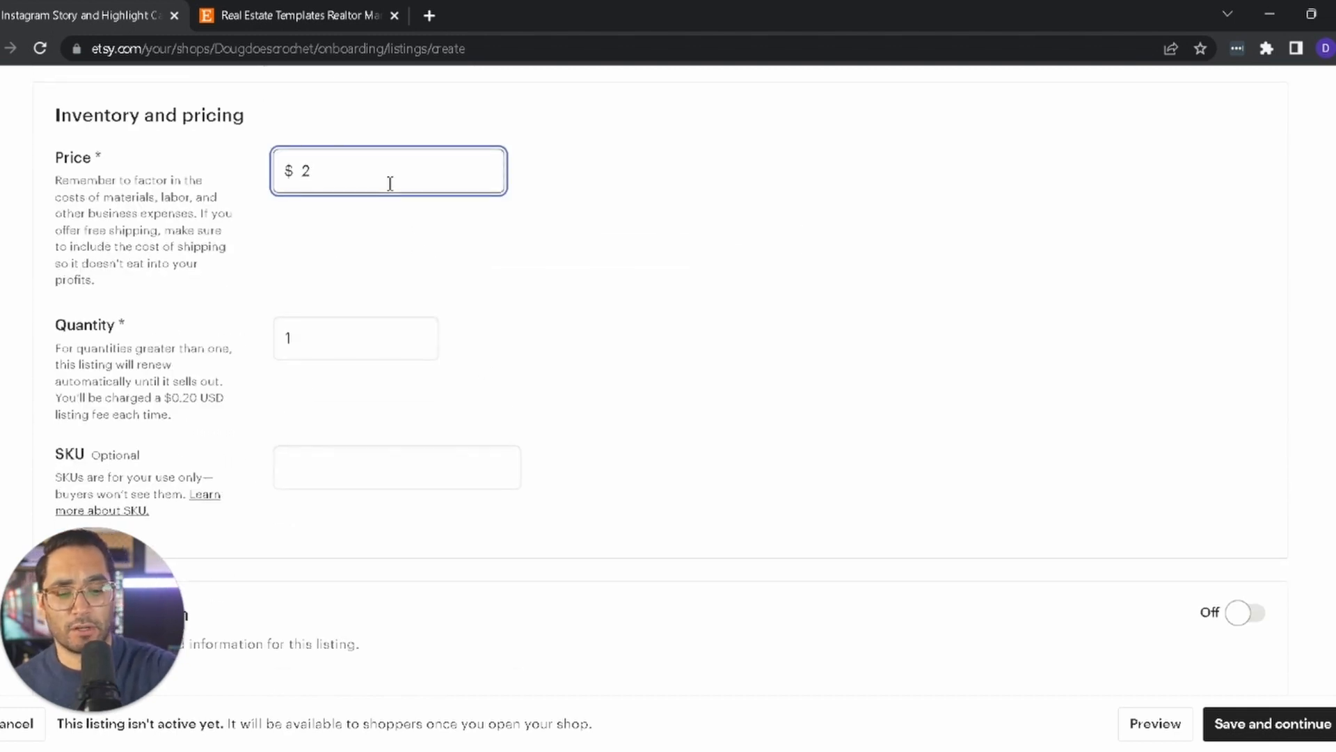
{"action": "type", "text": "0.00"}
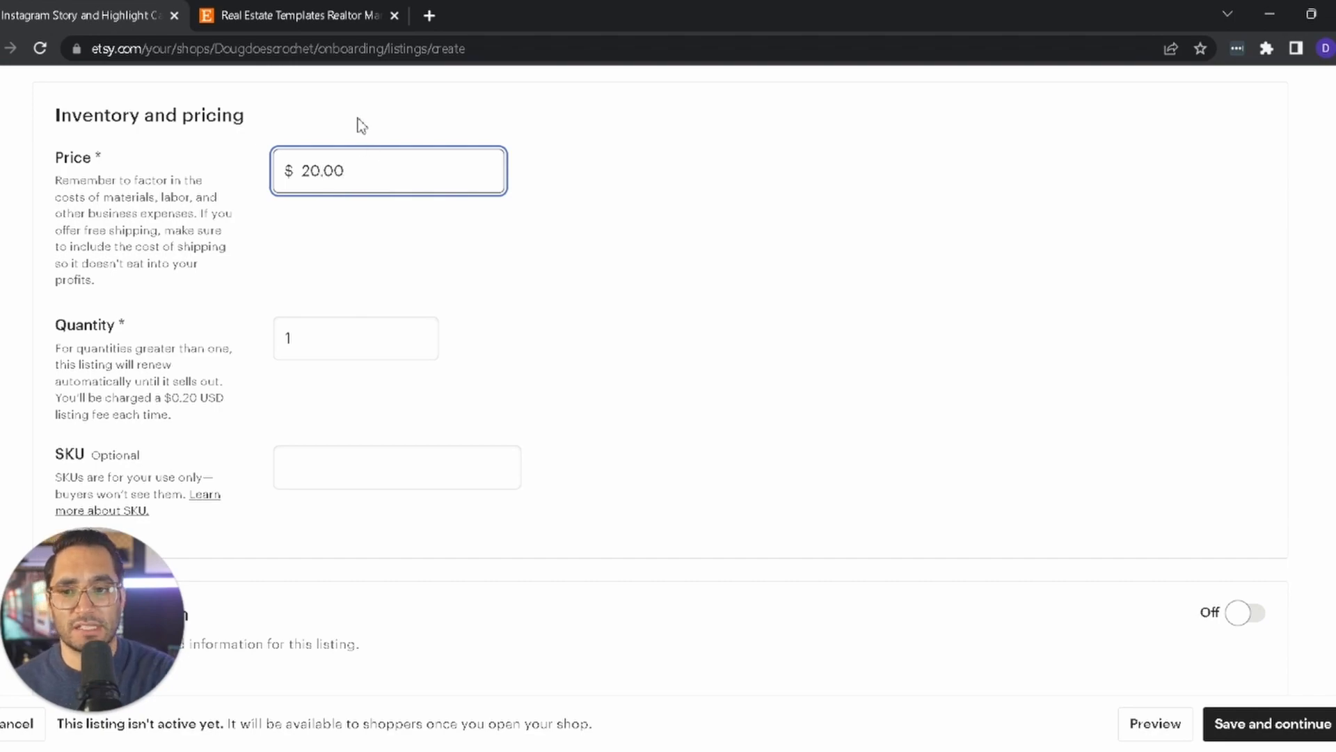
Check the sale price and discount shown on the example real estate templates listing
{"action": "left_click", "coordinate": [317, 17]}
{"action": "scroll", "coordinate": [1071, 486], "scroll_direction": "up", "scroll_amount": 15}
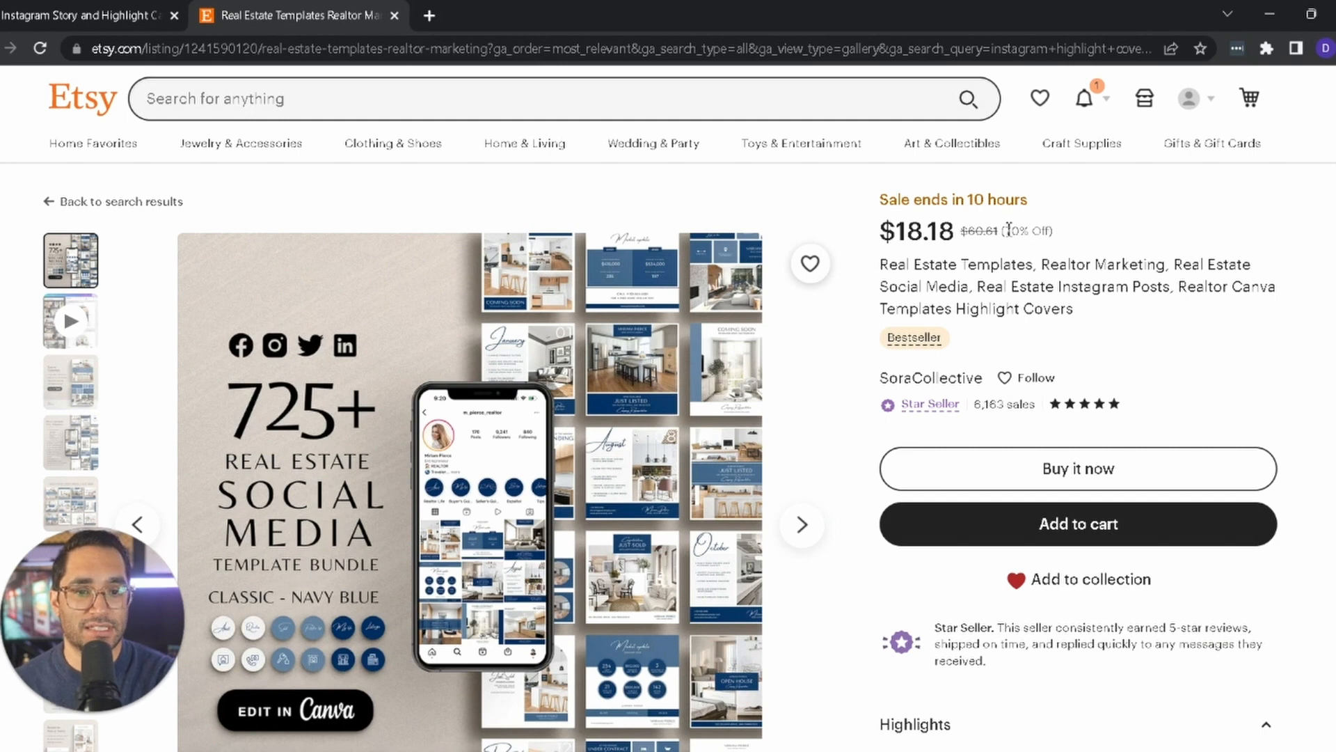
{"action": "left_click_drag", "start_coordinate": [1005, 228], "coordinate": [1059, 238]}
{"action": "left_click", "coordinate": [1078, 244]}
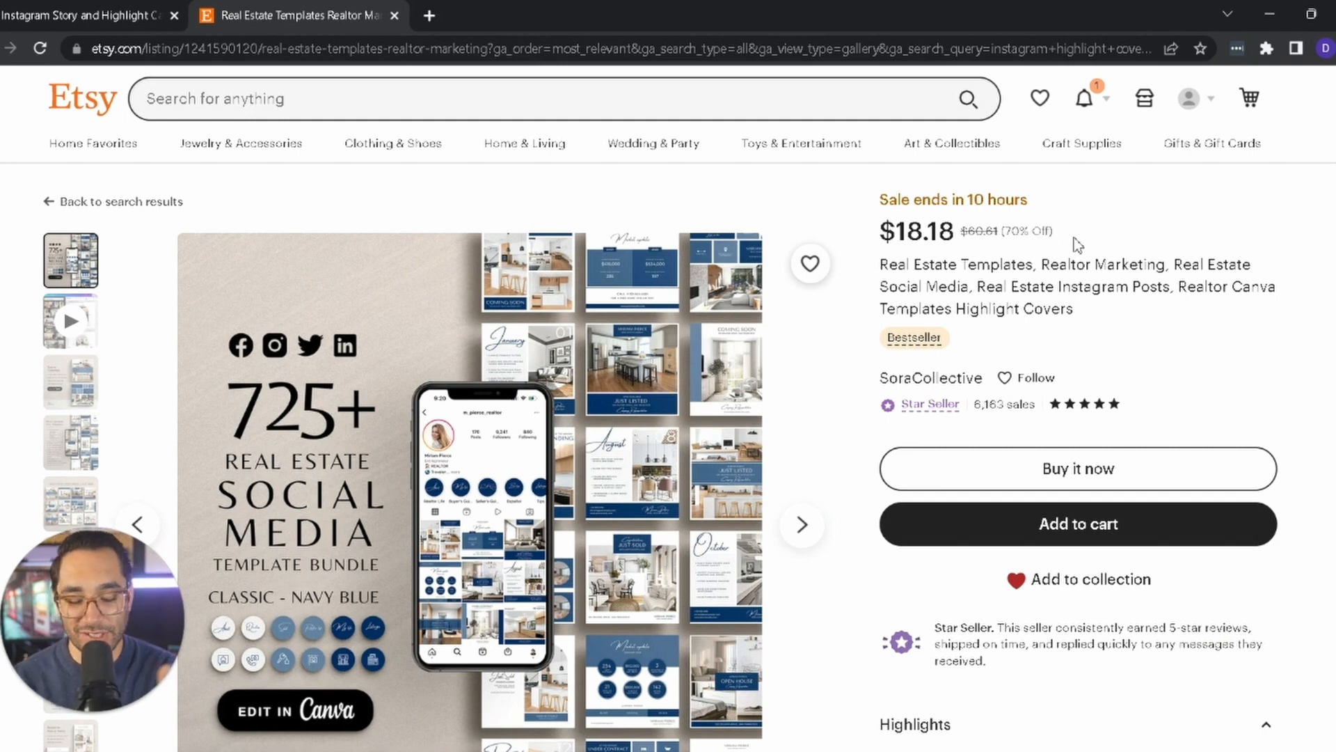
Return to the new listing and set its price to $14.00
{"action": "left_click", "coordinate": [83, 14]}
{"action": "type", "text": "14"}
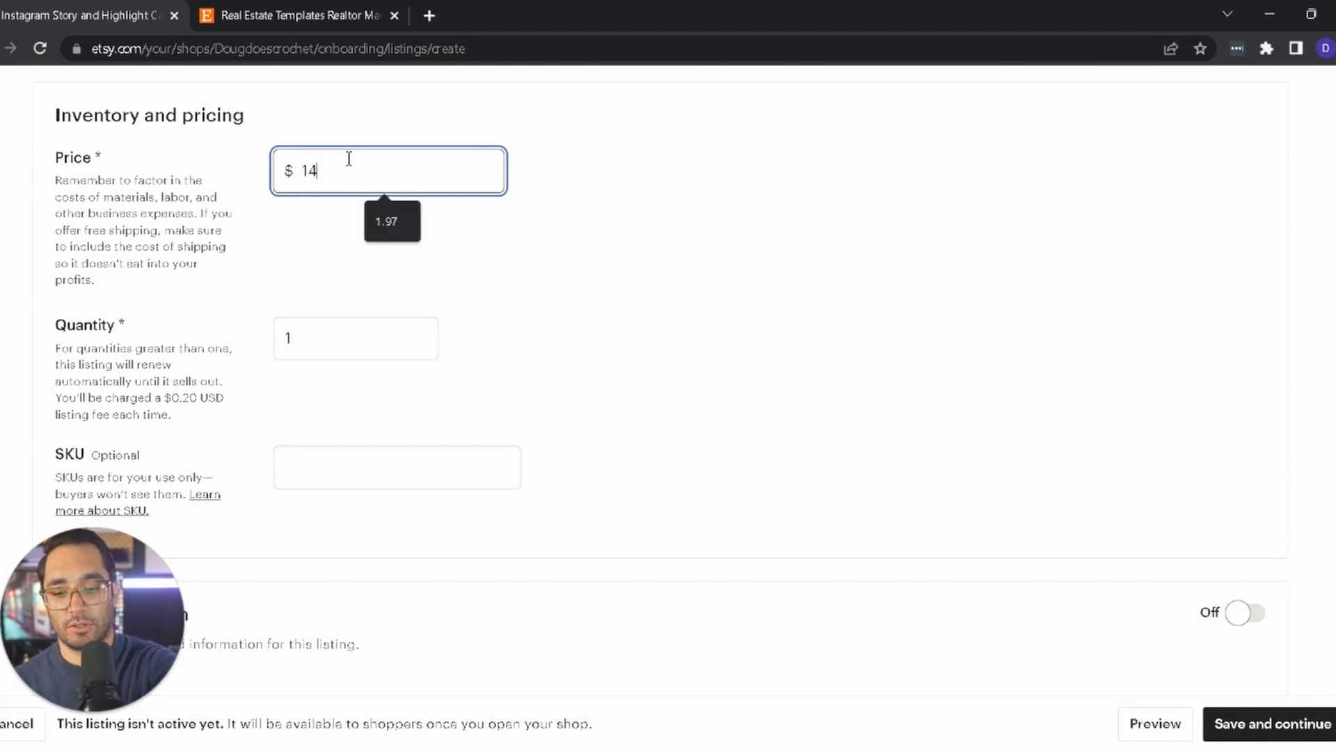
{"action": "type", "text": ".00"}
{"action": "left_click", "coordinate": [433, 237]}
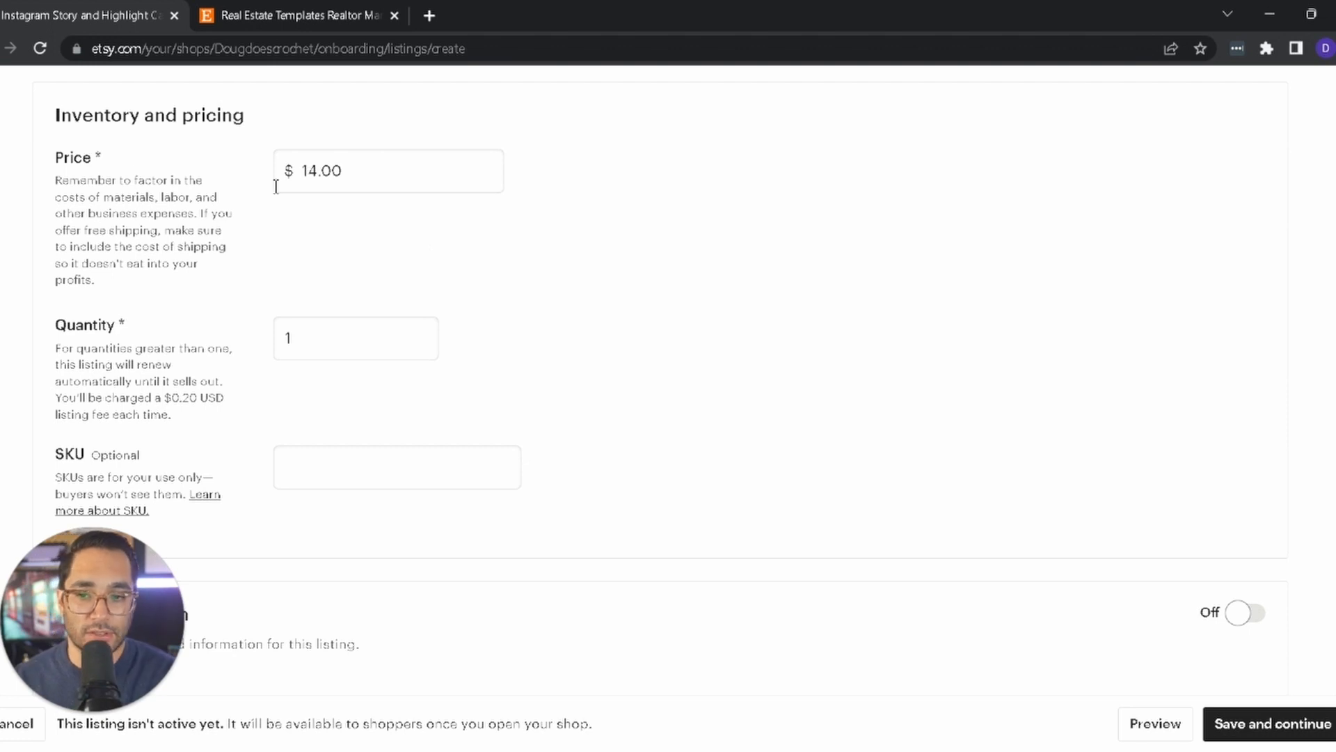
{"action": "left_click", "coordinate": [336, 179]}
{"action": "left_click", "coordinate": [363, 329]}
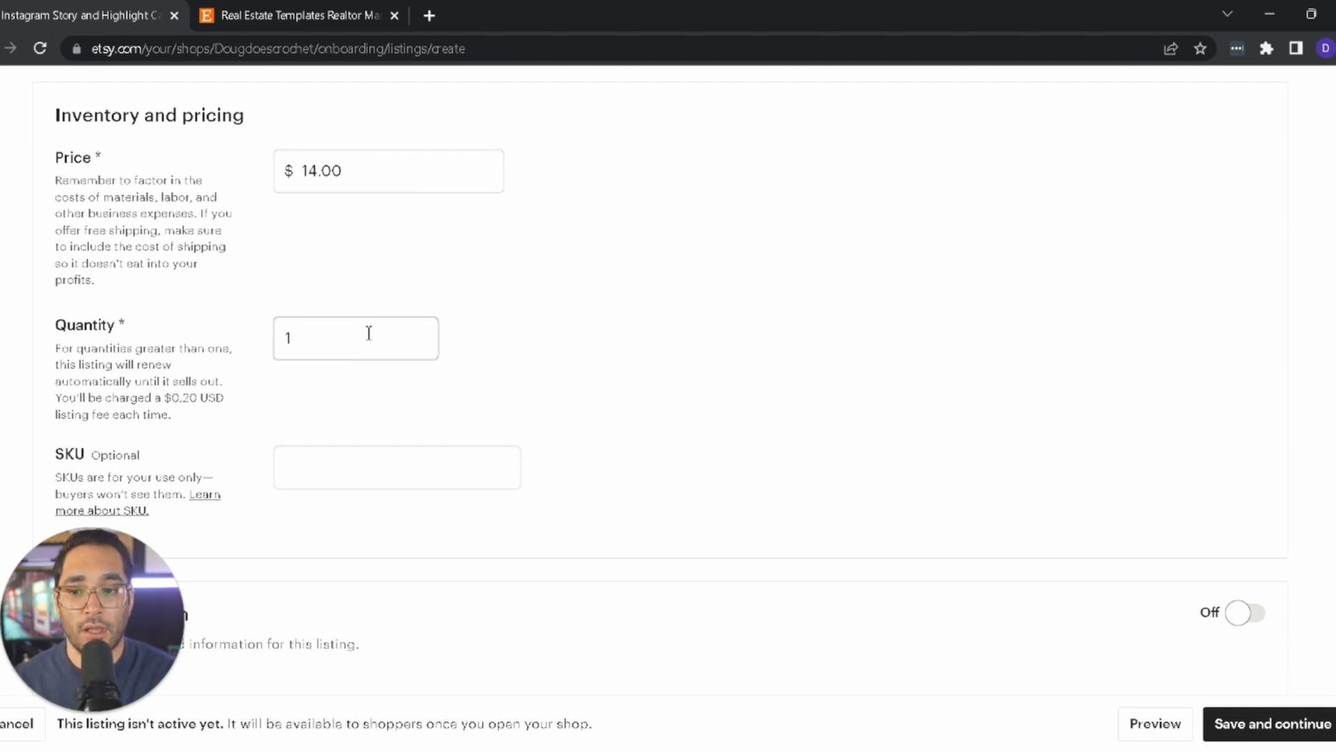
Review the new listing's Personalization and Digital files sections, including when buyers can download the files
{"action": "scroll", "coordinate": [634, 315], "scroll_direction": "down", "scroll_amount": 5}
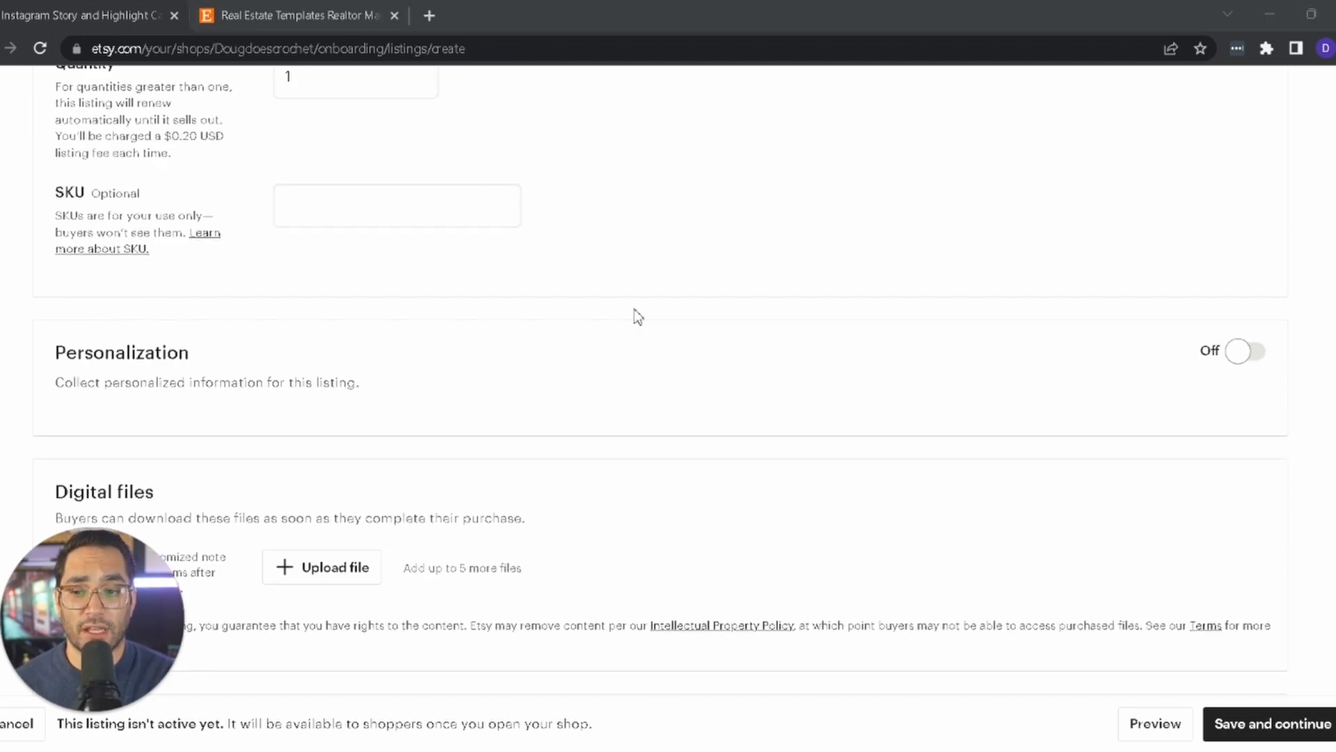
{"action": "scroll", "coordinate": [555, 289], "scroll_direction": "down", "scroll_amount": 3}
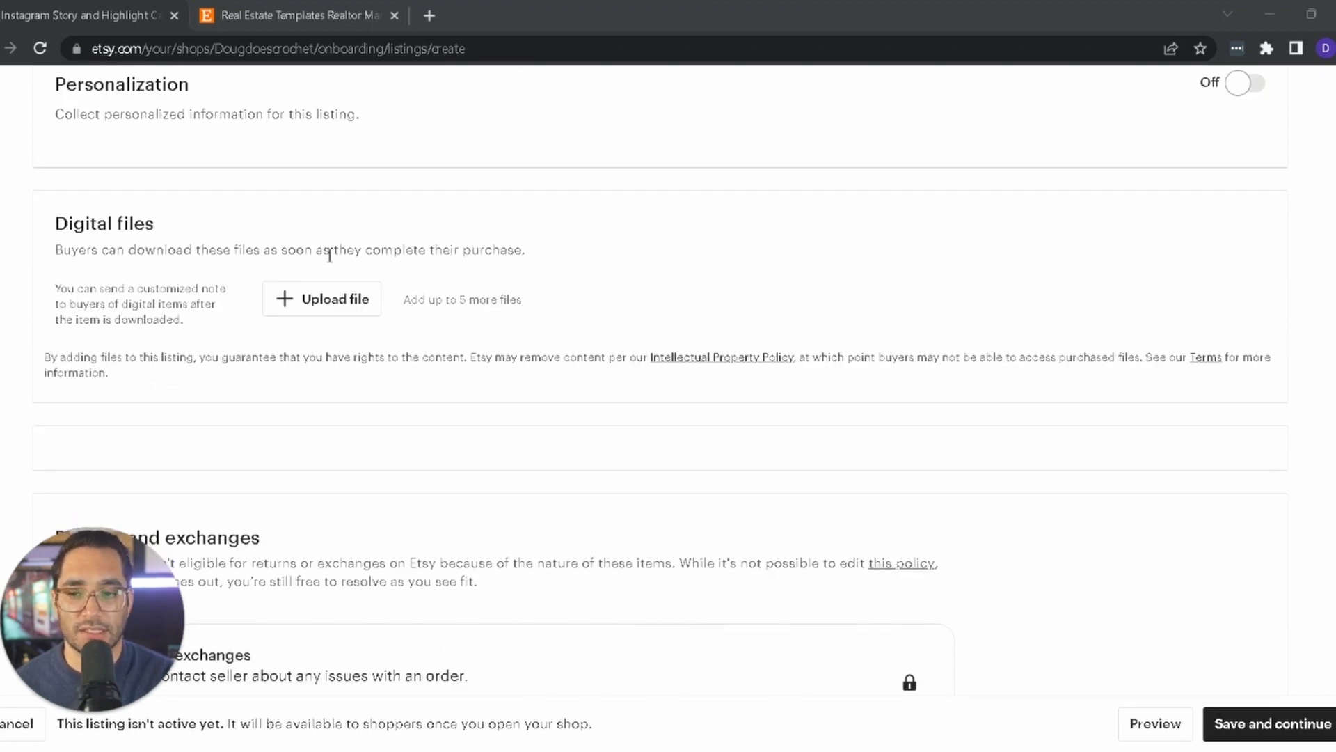
{"action": "left_click_drag", "start_coordinate": [138, 252], "coordinate": [421, 254]}
{"action": "left_click", "coordinate": [422, 254]}
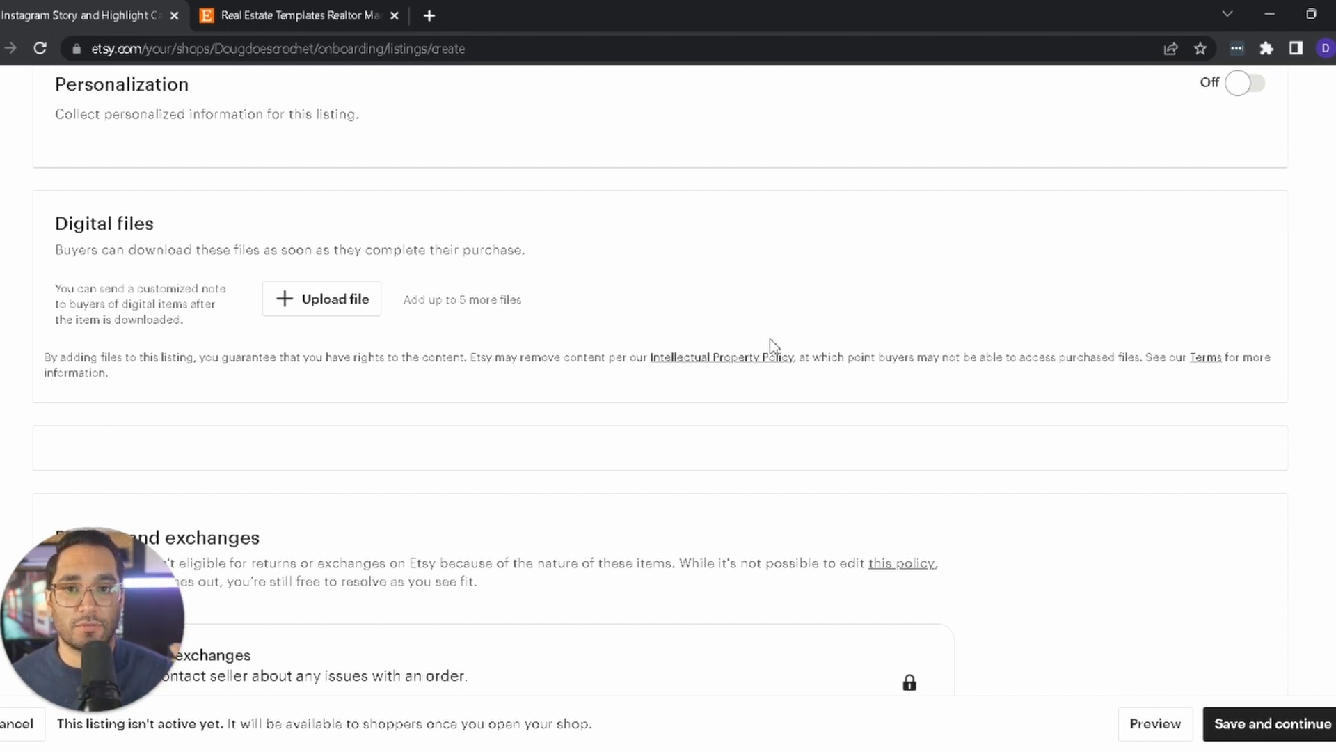
Read the example description's How It Works steps about the downloaded PDF and instructional guides, ending on the new listing
{"action": "left_click", "coordinate": [327, 10]}
{"action": "scroll", "coordinate": [1253, 441], "scroll_direction": "down", "scroll_amount": 20}
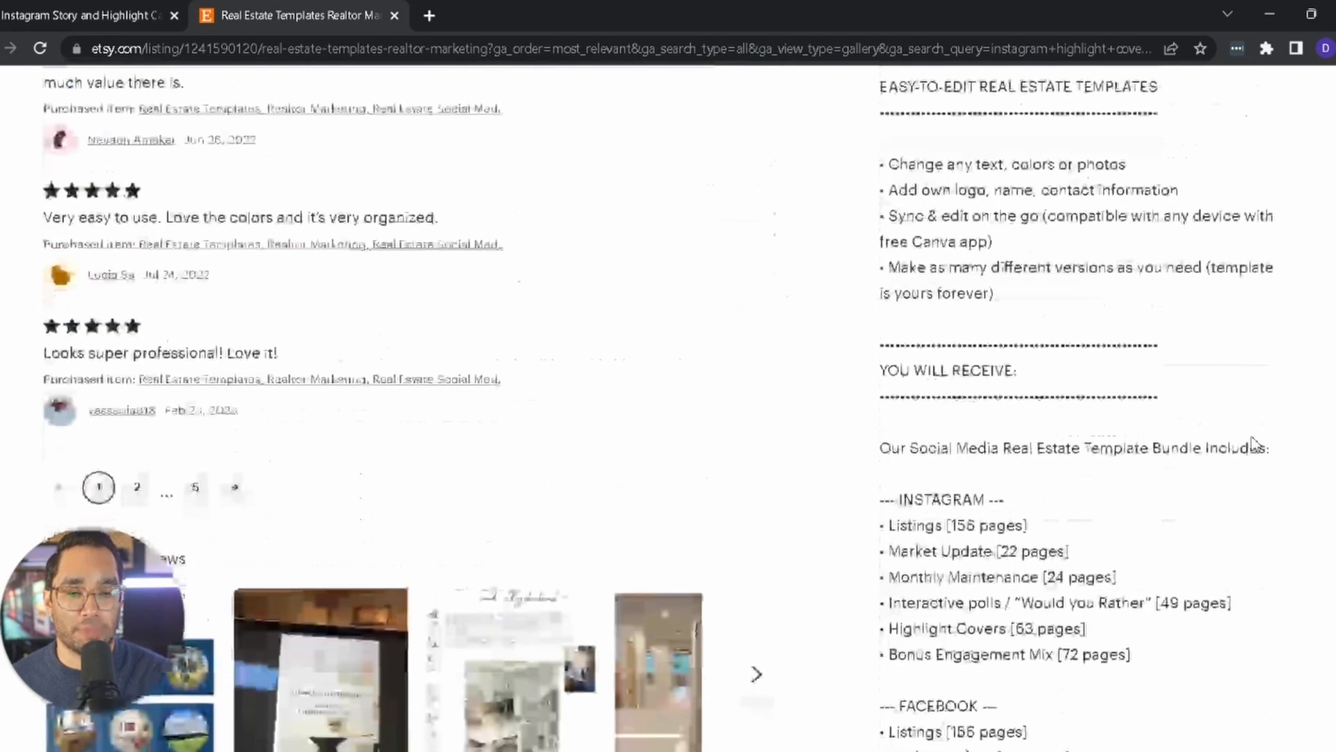
{"action": "scroll", "coordinate": [1256, 444], "scroll_direction": "down", "scroll_amount": 4}
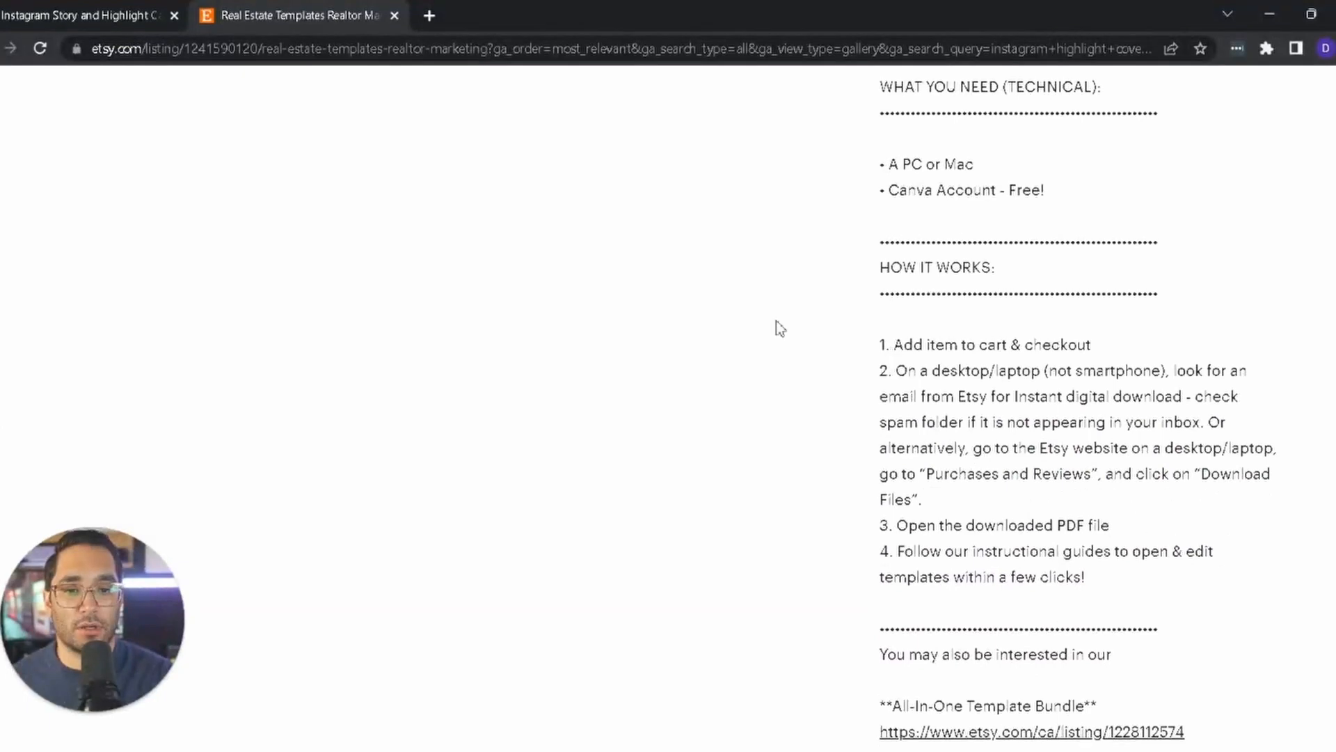
{"action": "scroll", "coordinate": [1255, 534], "scroll_direction": "down", "scroll_amount": 4}
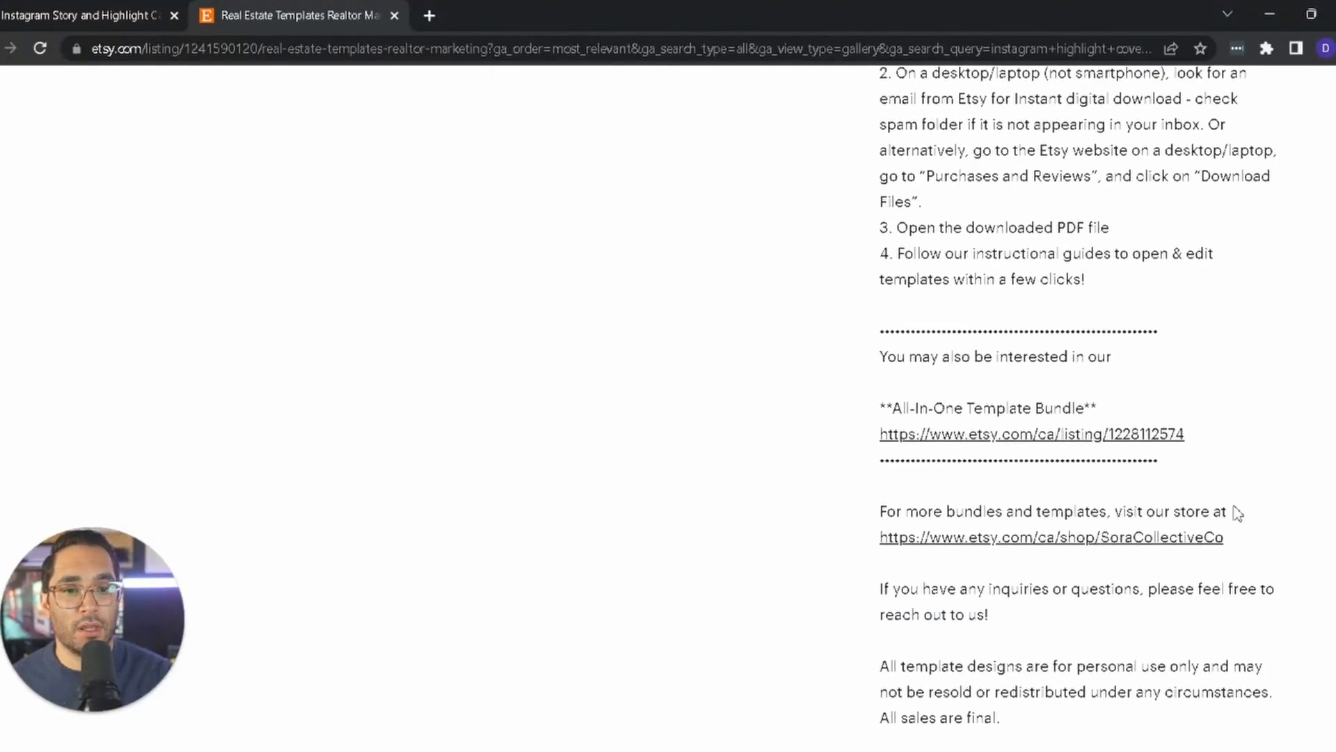
{"action": "scroll", "coordinate": [1183, 508], "scroll_direction": "up", "scroll_amount": 3}
{"action": "left_click_drag", "start_coordinate": [900, 426], "coordinate": [1122, 426]}
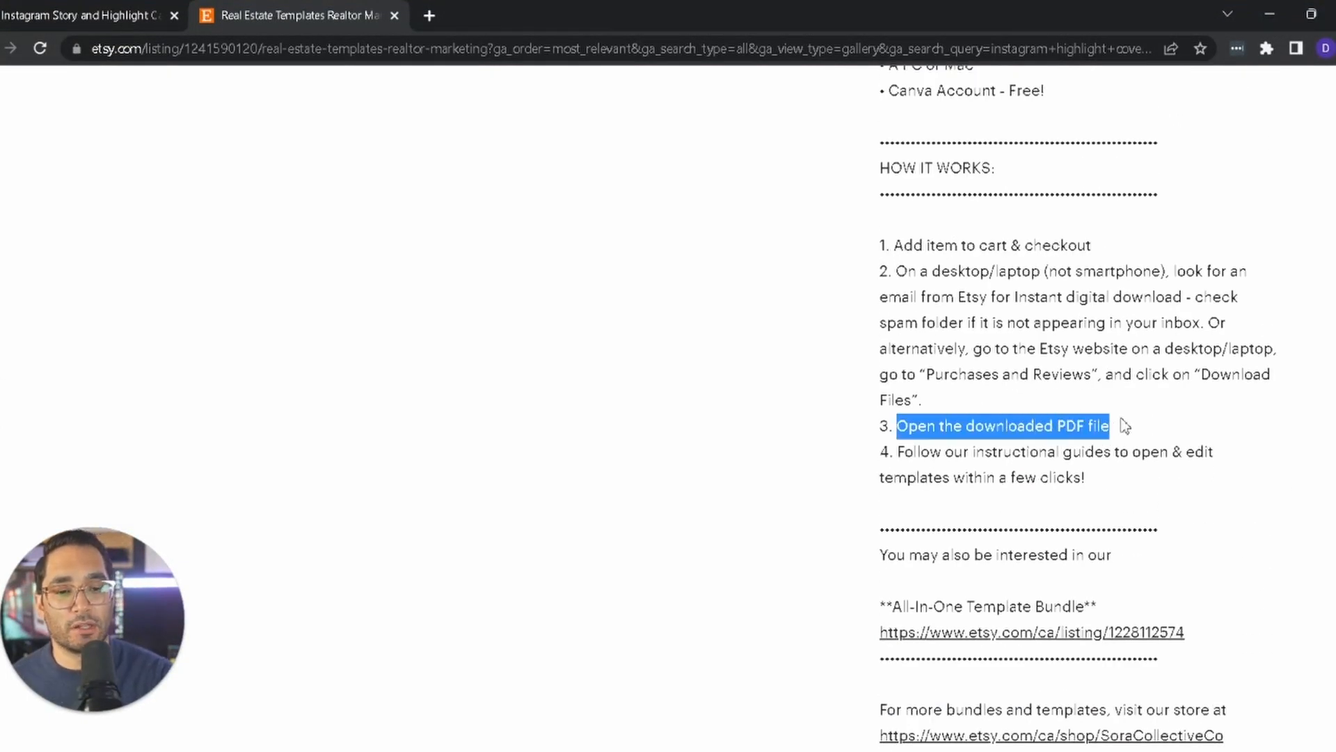
{"action": "left_click_drag", "start_coordinate": [955, 453], "coordinate": [1115, 490]}
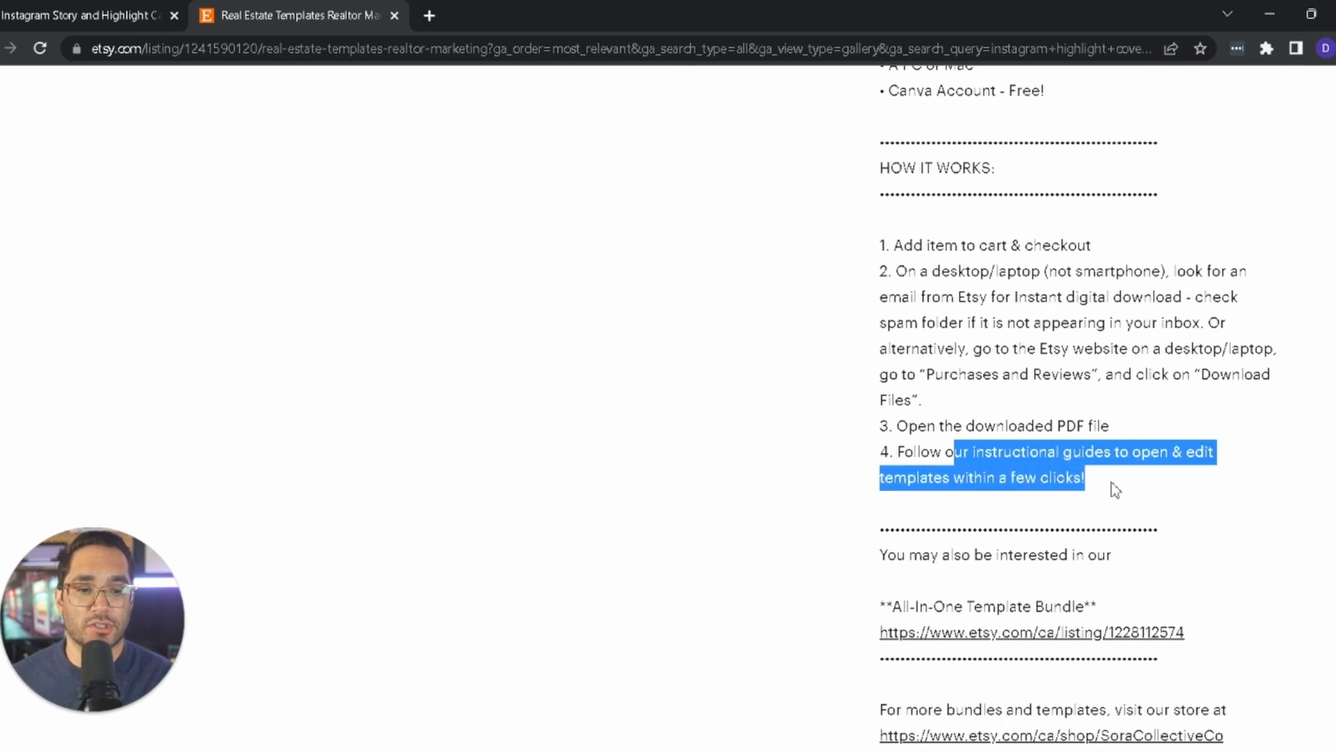
{"action": "left_click", "coordinate": [1115, 490]}
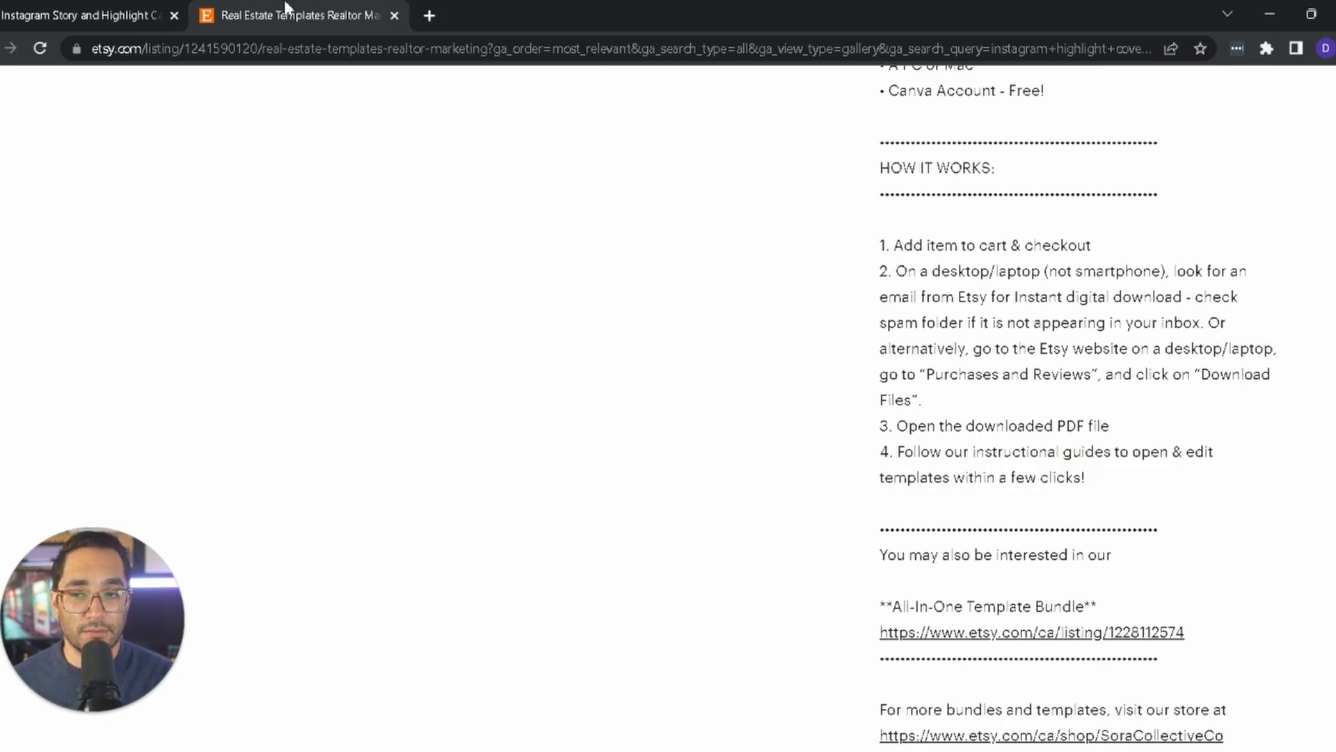
{"action": "left_click", "coordinate": [118, 10]}
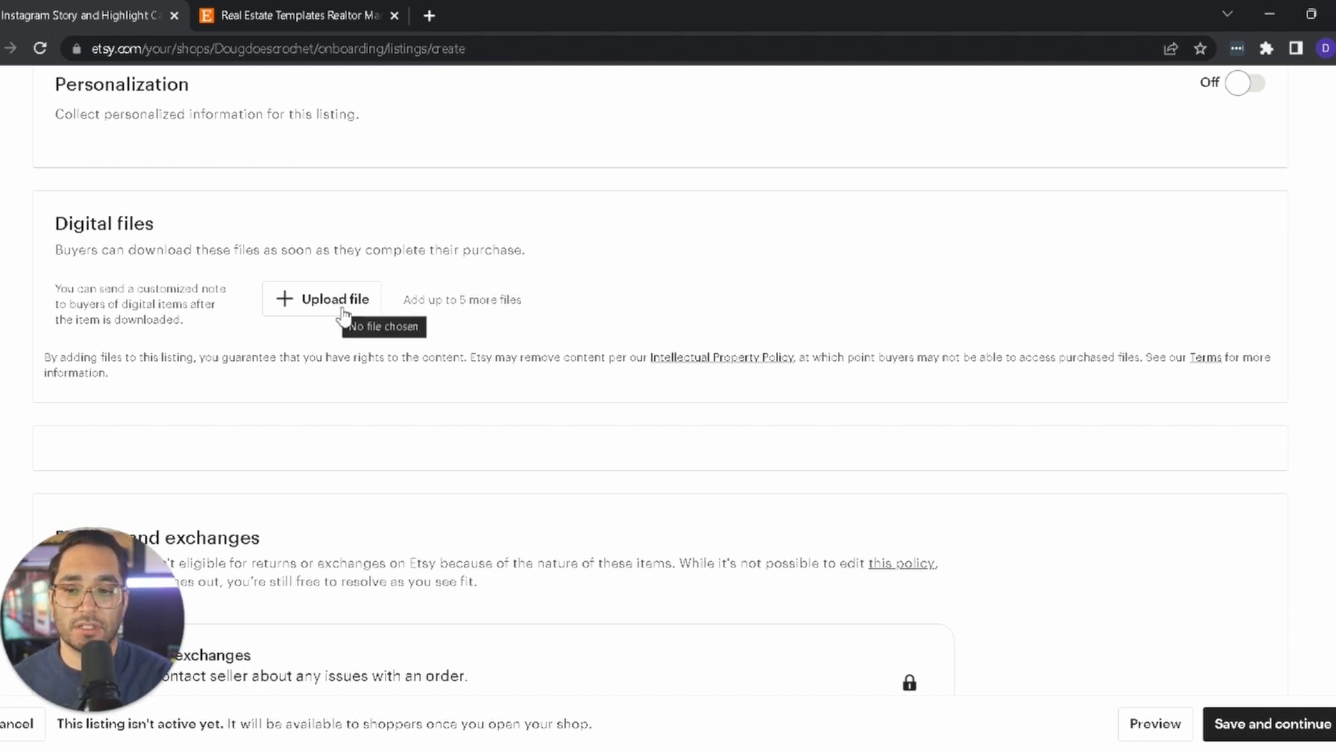
Review the returns and exchanges policy and try to save the listing without a digital file
{"action": "scroll", "coordinate": [341, 313], "scroll_direction": "down", "scroll_amount": 2}
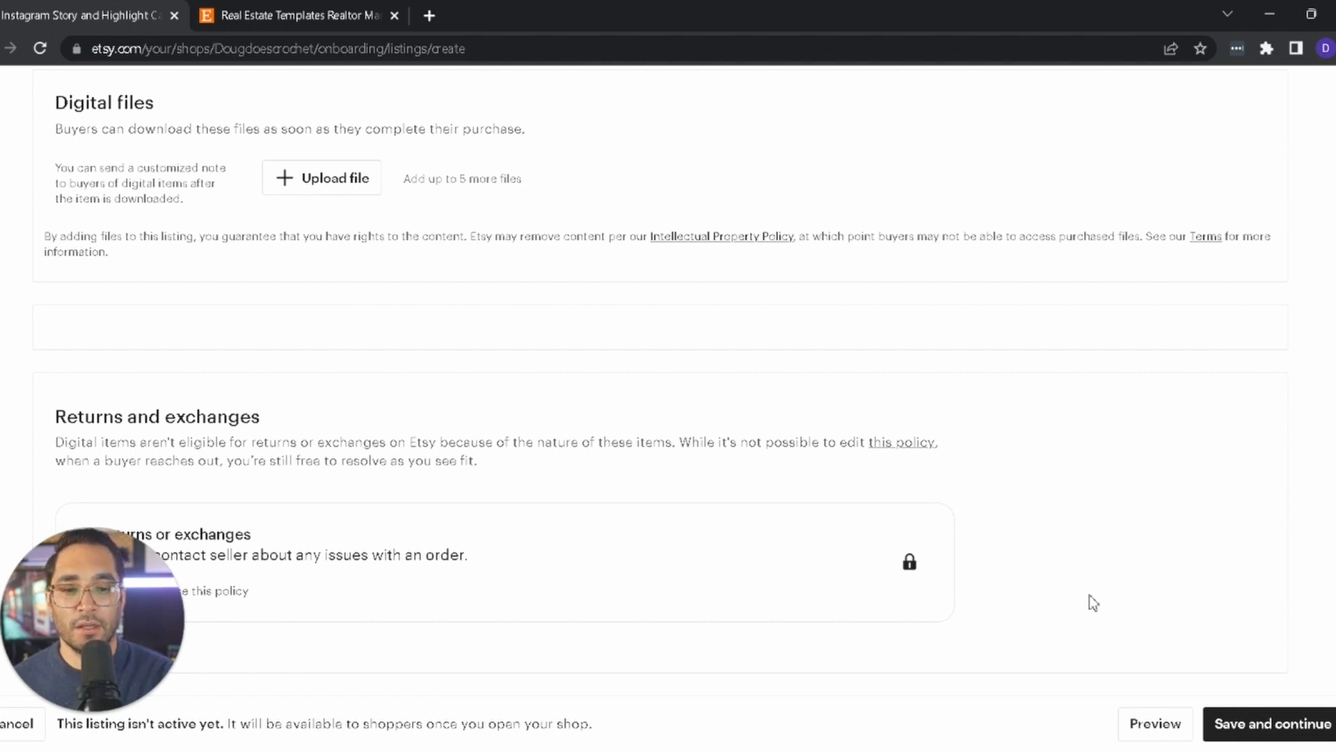
{"action": "left_click_drag", "start_coordinate": [98, 612], "coordinate": [11, 637]}
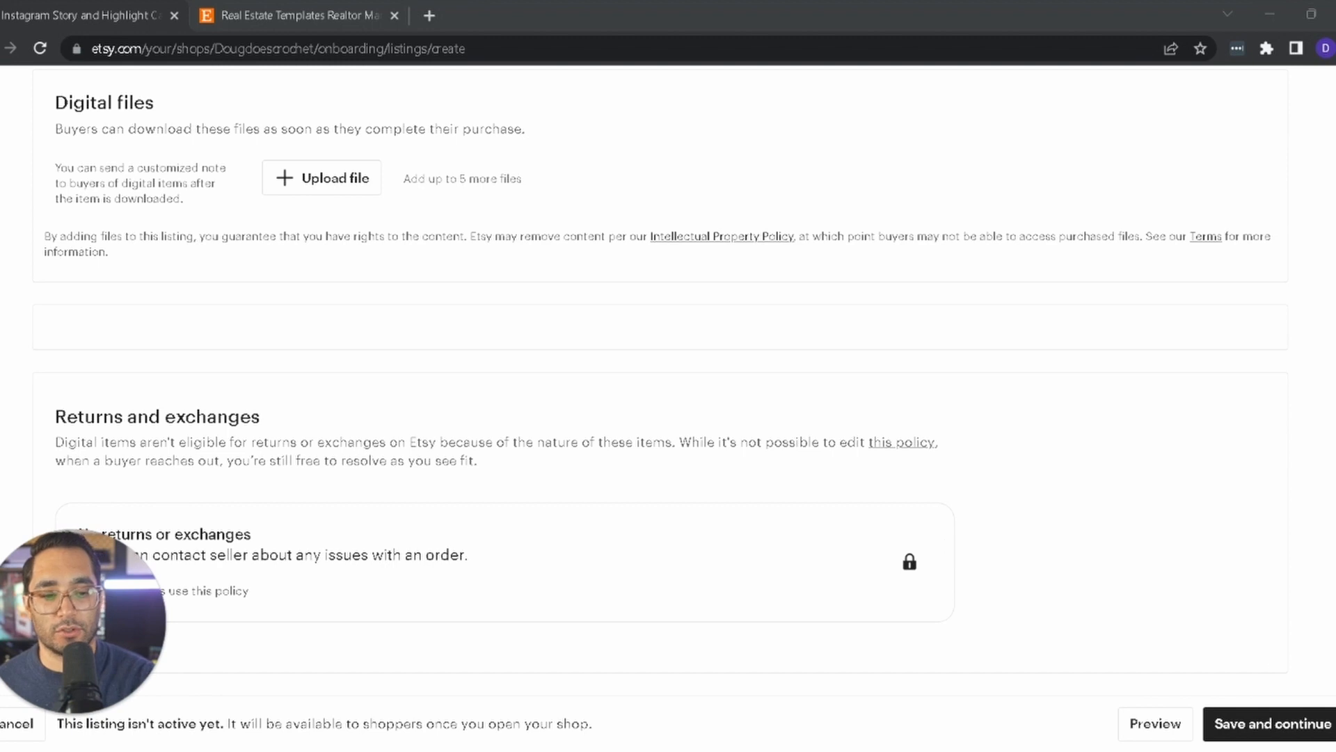
{"action": "left_click", "coordinate": [1316, 731]}
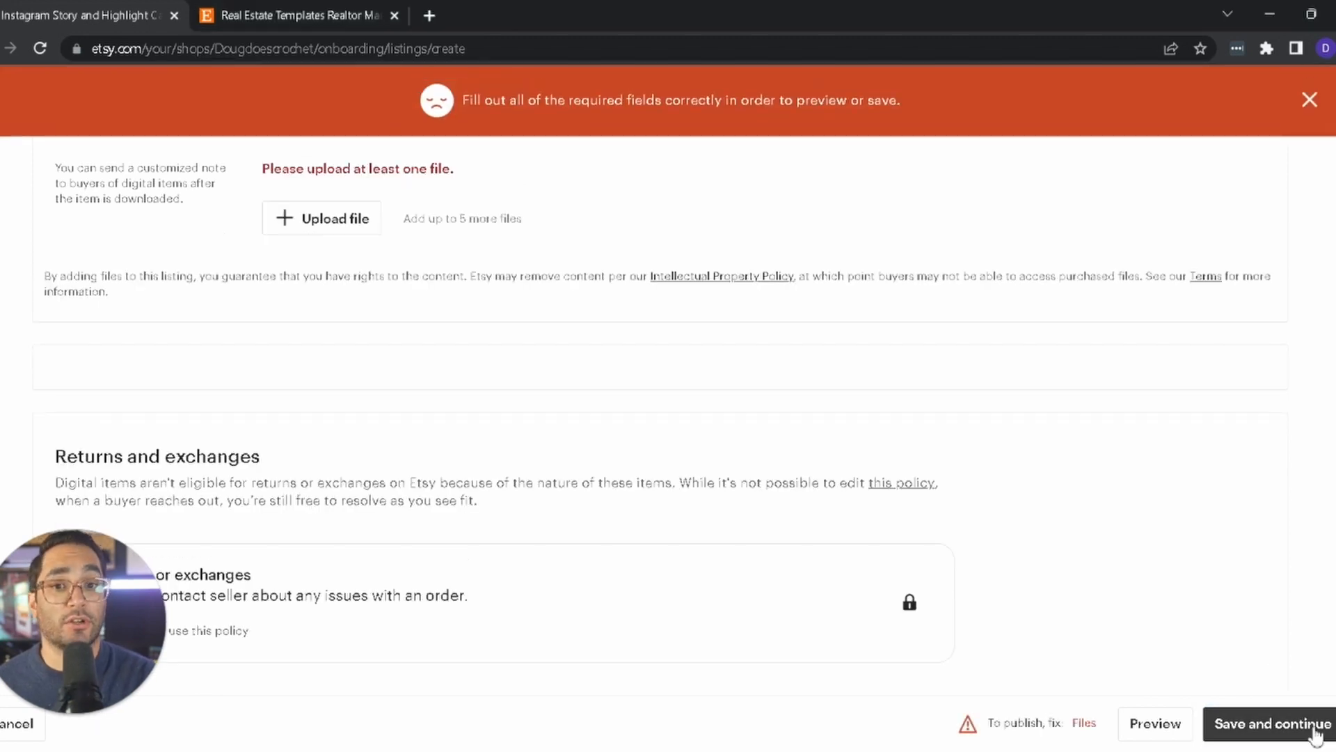
Upload youtube-guide.pdf as the listing's digital file, and save the listing to continue onboarding
{"action": "left_click", "coordinate": [310, 220]}
{"action": "double_click", "coordinate": [306, 247]}
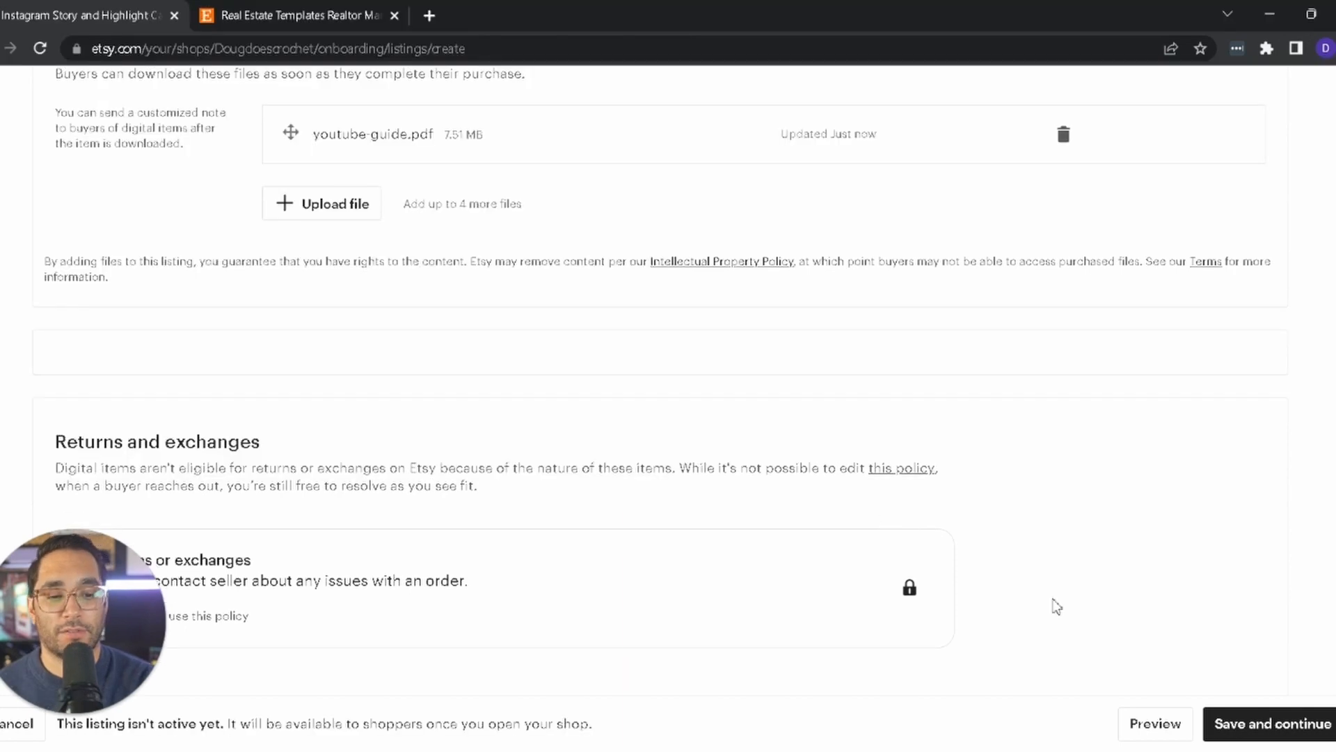
{"action": "left_click", "coordinate": [1260, 730]}
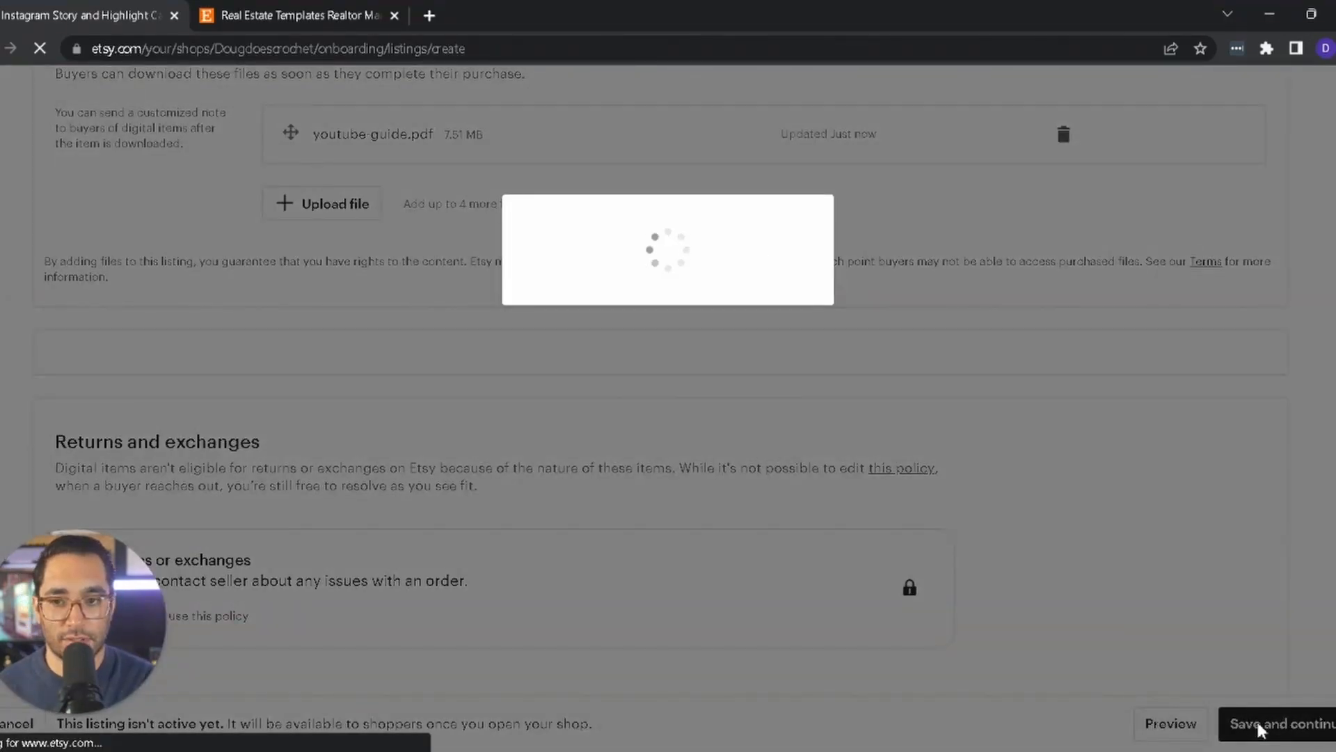
Review the first listing's preview card and postpone adding more listings to proceed to the payment setup
{"action": "scroll", "coordinate": [560, 420], "scroll_direction": "down", "scroll_amount": 3}
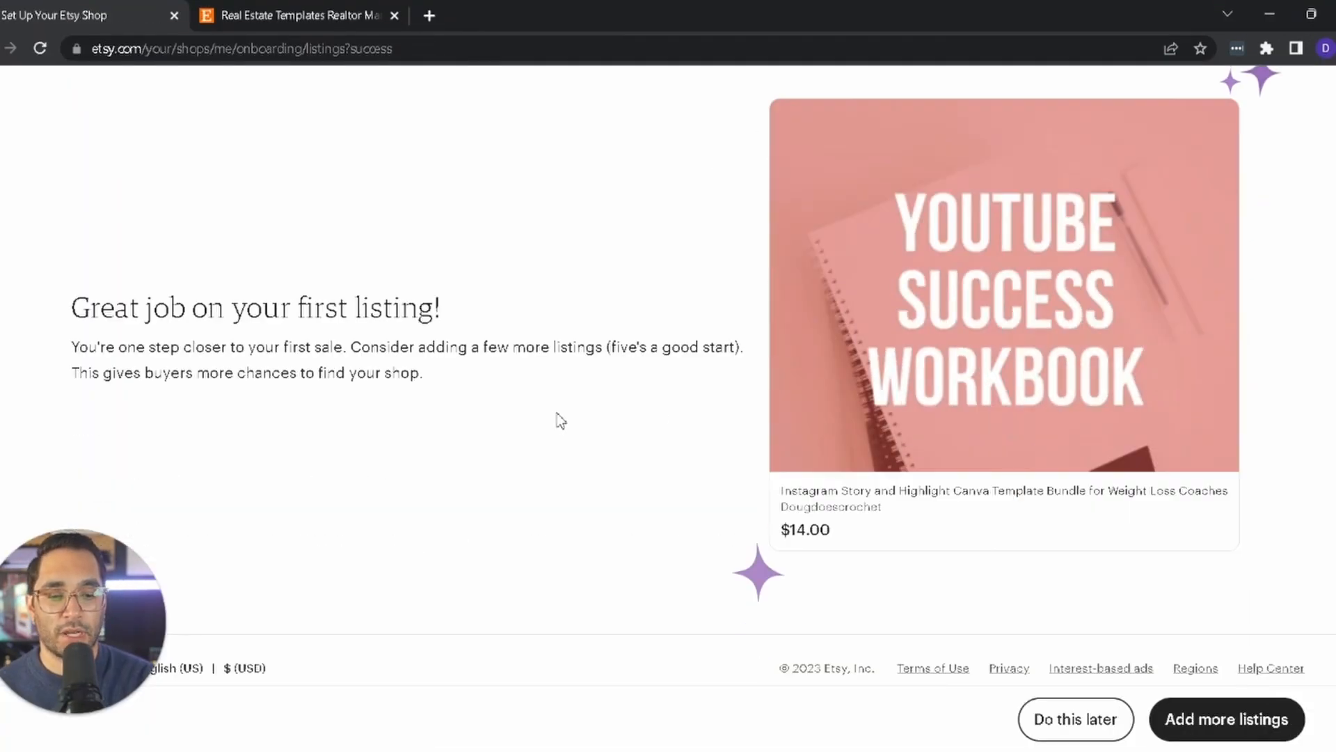
{"action": "scroll", "coordinate": [757, 385], "scroll_direction": "up", "scroll_amount": 3}
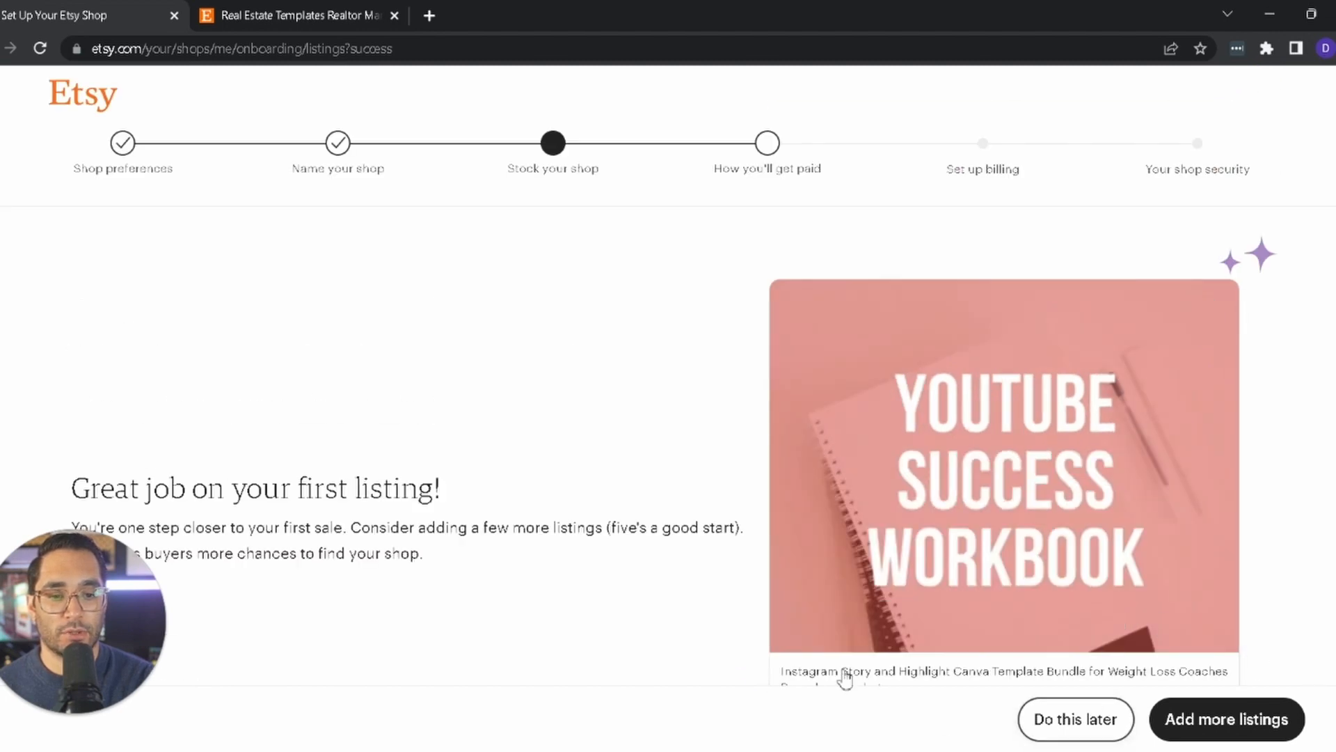
{"action": "scroll", "coordinate": [1194, 543], "scroll_direction": "down", "scroll_amount": 3}
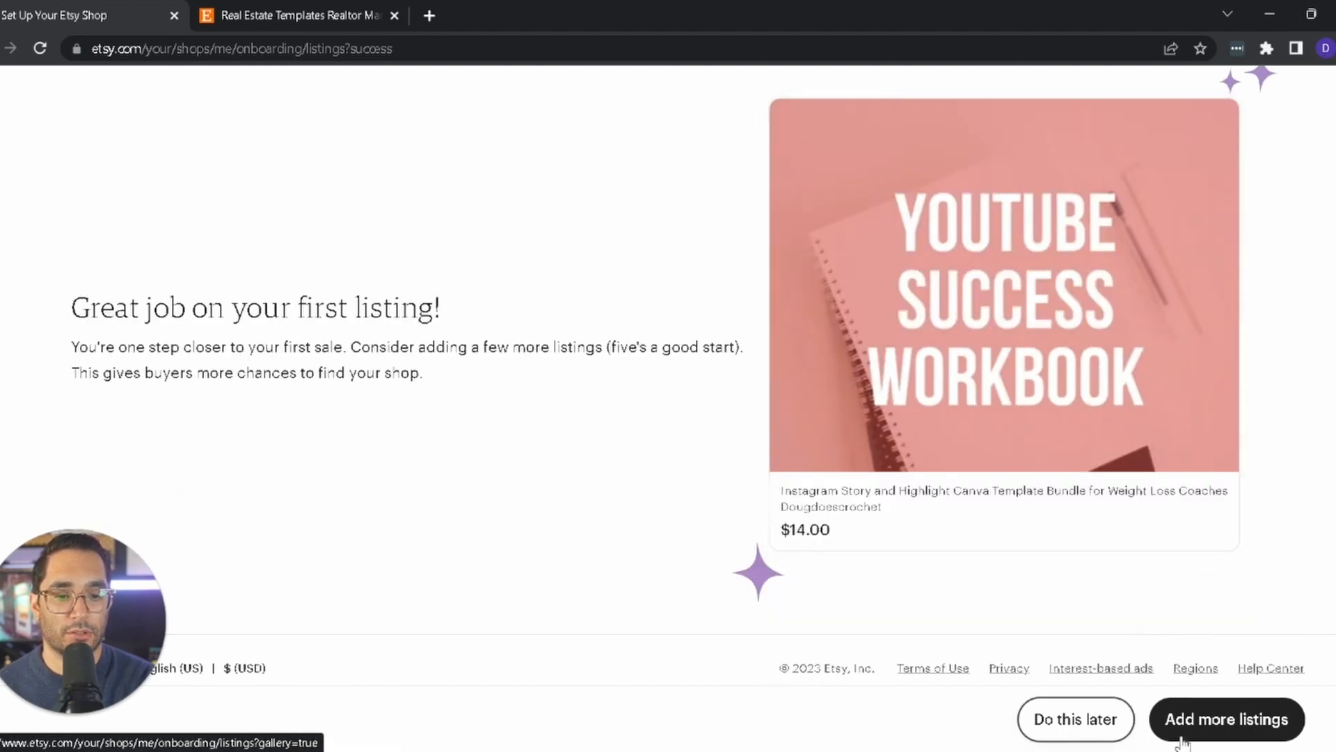
{"action": "left_click", "coordinate": [1097, 727]}
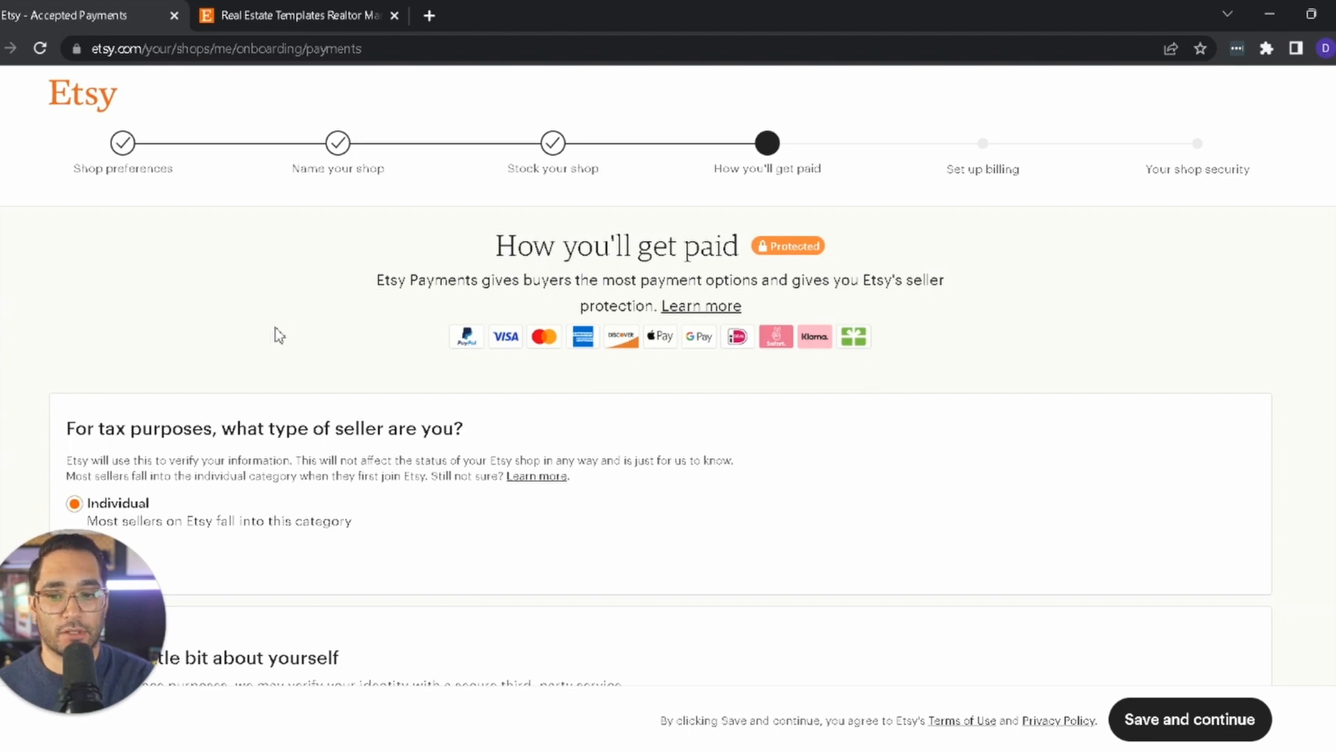
Try the Business seller type for tax purposes, and switch back to Individual with its personal details form
{"action": "scroll", "coordinate": [275, 328], "scroll_direction": "down", "scroll_amount": 4}
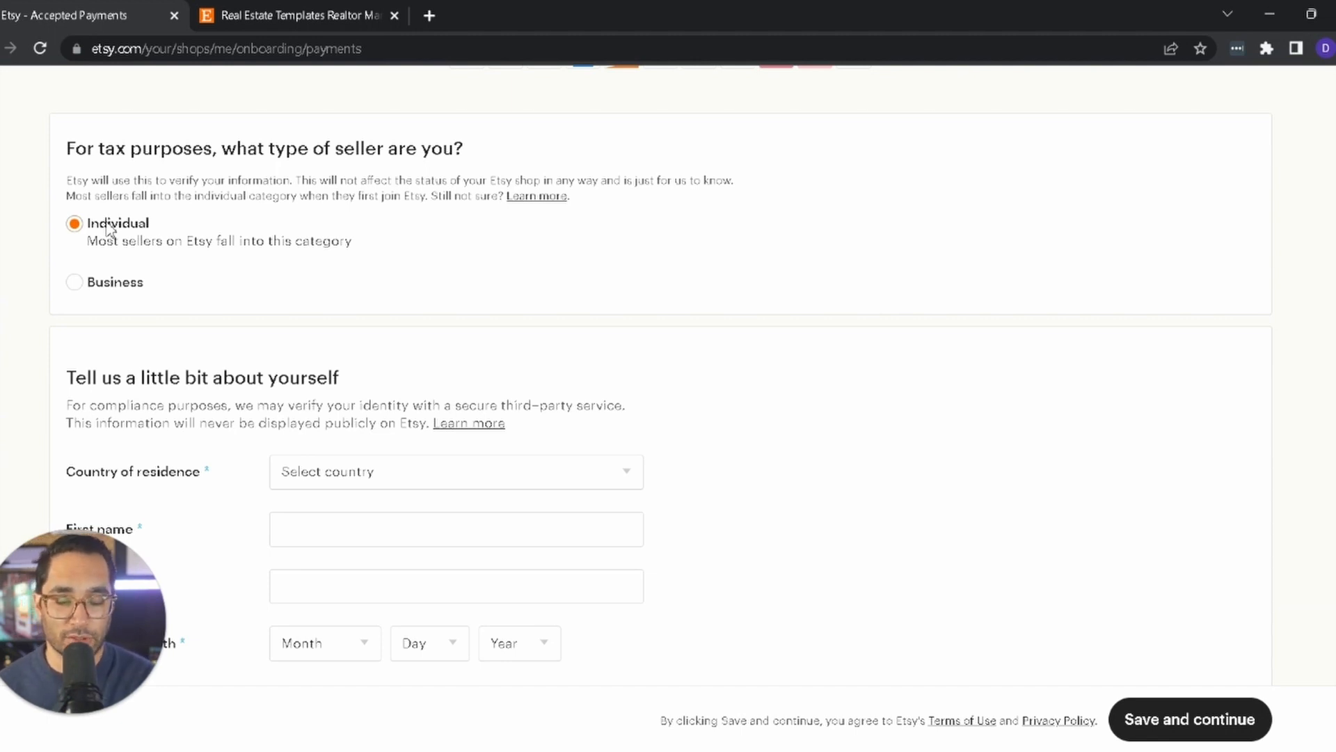
{"action": "left_click", "coordinate": [75, 282]}
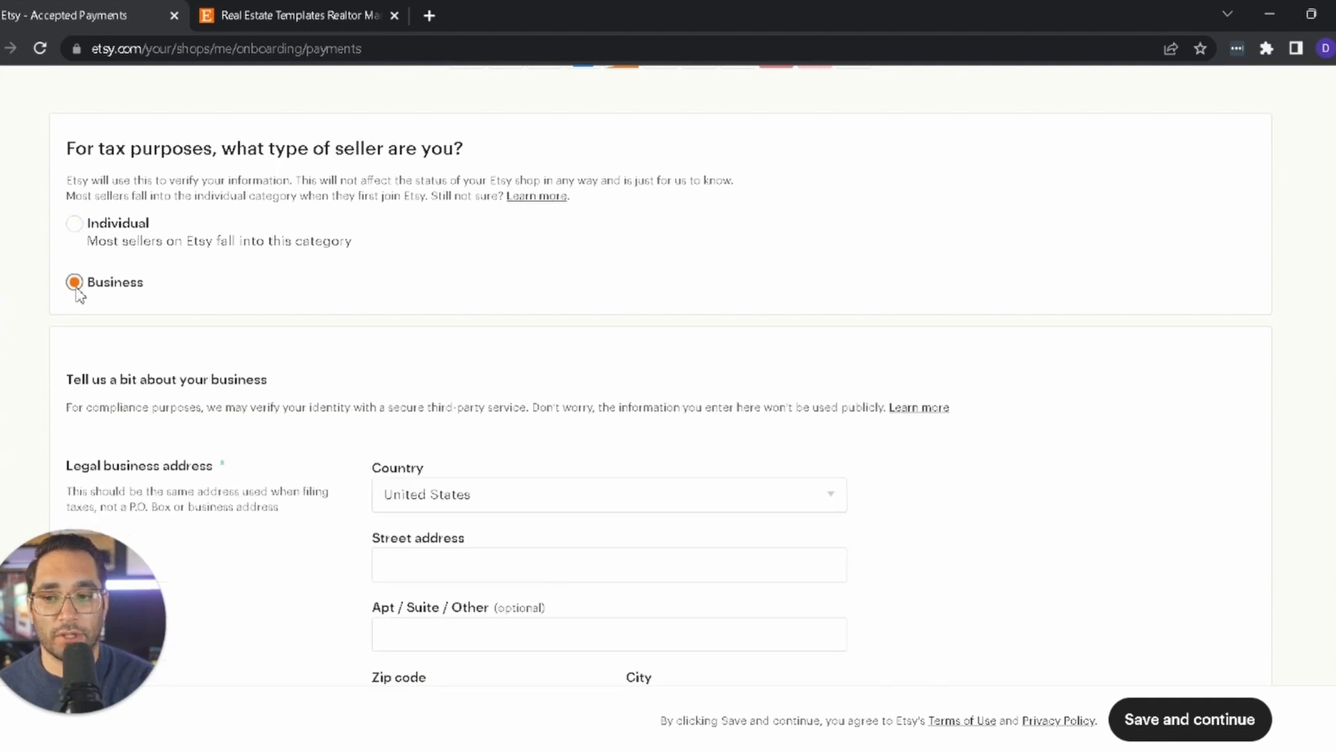
{"action": "left_click", "coordinate": [107, 244]}
{"action": "scroll", "coordinate": [486, 301], "scroll_direction": "down", "scroll_amount": 3}
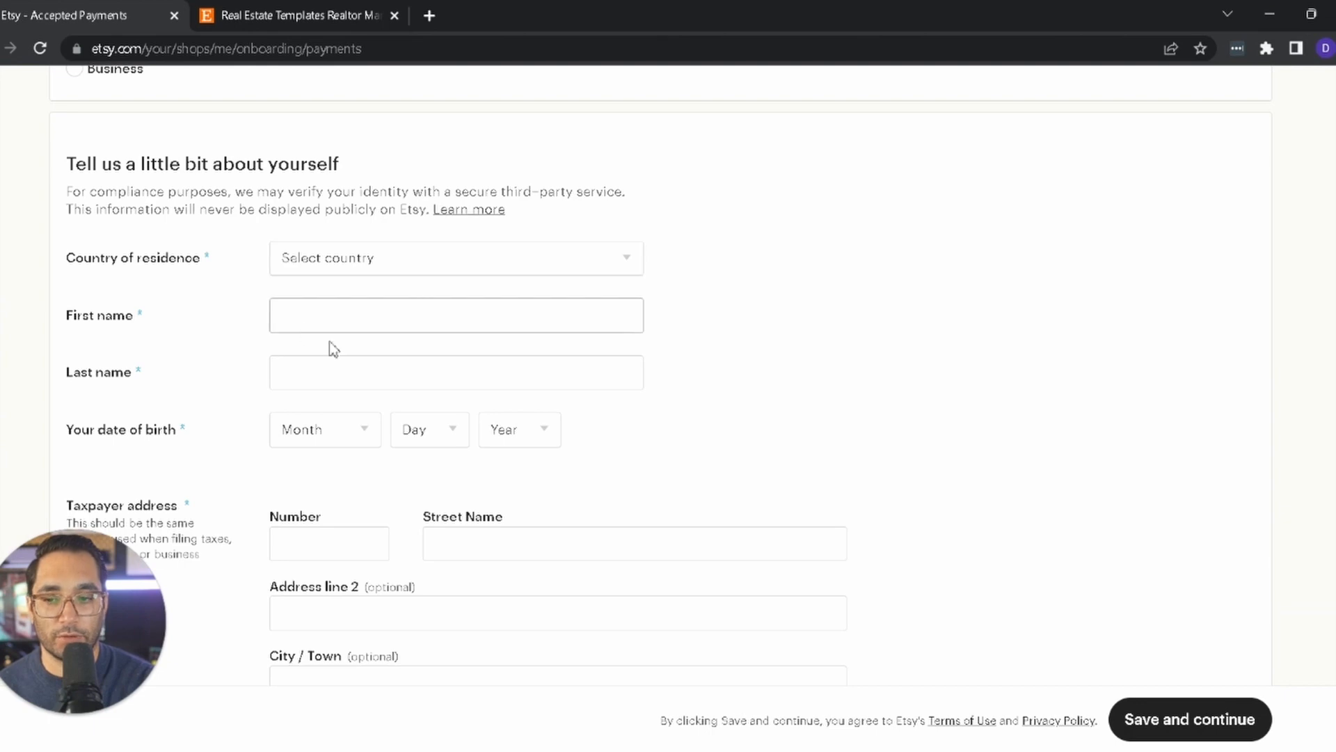
Look over the Individual seller's personal details and bank location sections, and select Business as the seller type for tax purposes
{"action": "scroll", "coordinate": [480, 440], "scroll_direction": "down", "scroll_amount": 10}
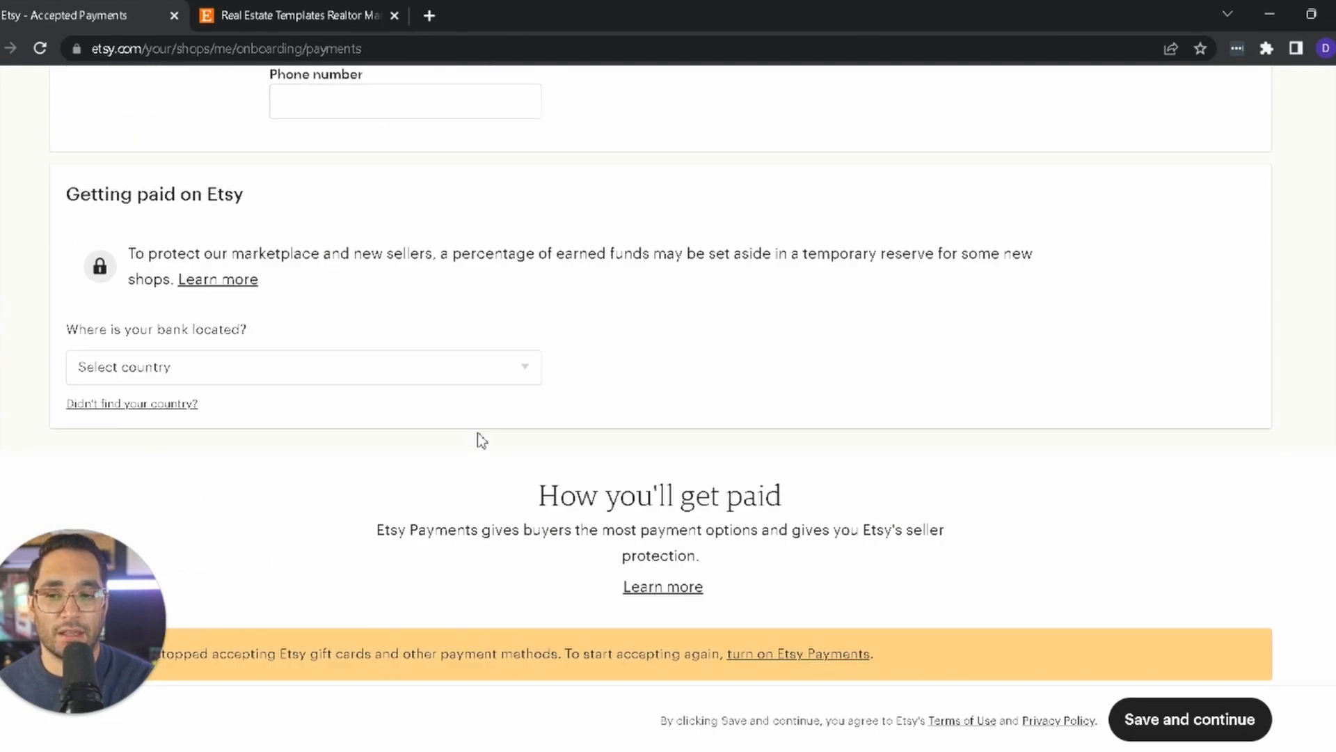
{"action": "scroll", "coordinate": [477, 432], "scroll_direction": "up", "scroll_amount": 7}
{"action": "scroll", "coordinate": [238, 355], "scroll_direction": "up", "scroll_amount": 2}
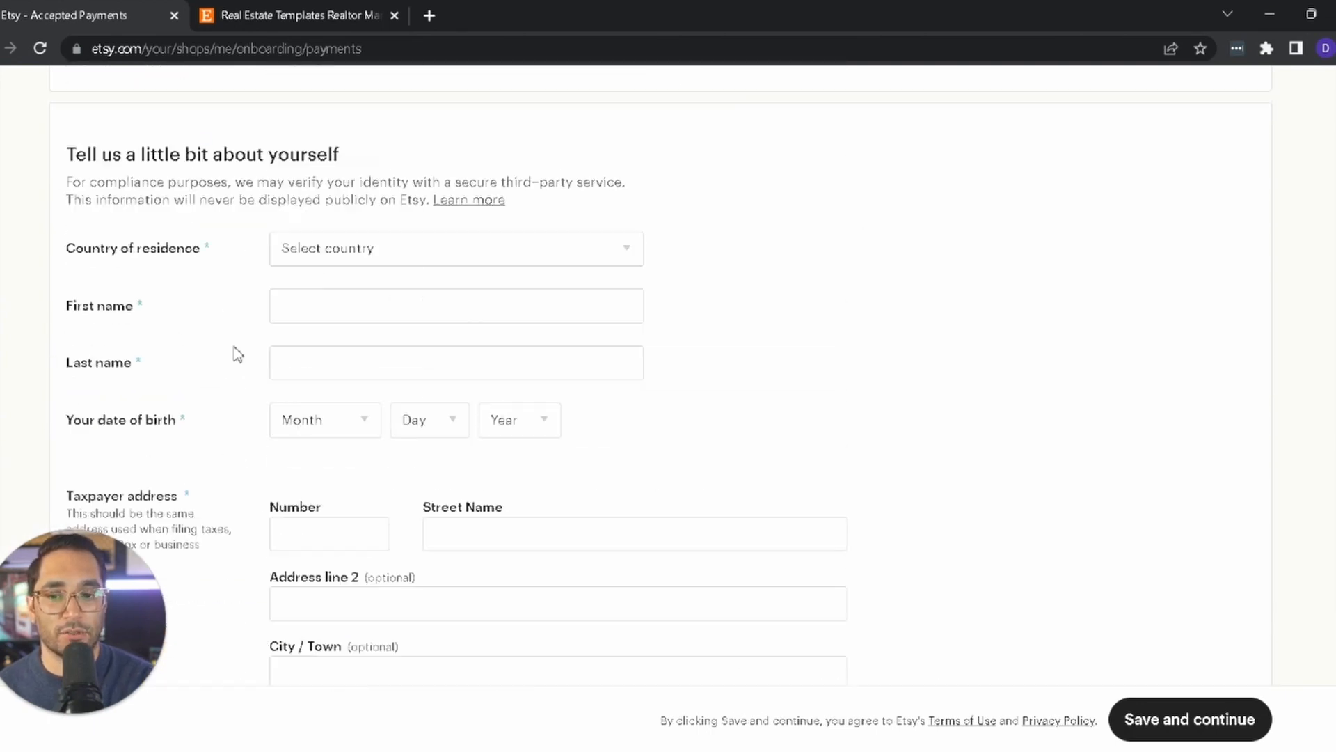
{"action": "scroll", "coordinate": [238, 355], "scroll_direction": "up", "scroll_amount": 5}
{"action": "left_click", "coordinate": [124, 344]}
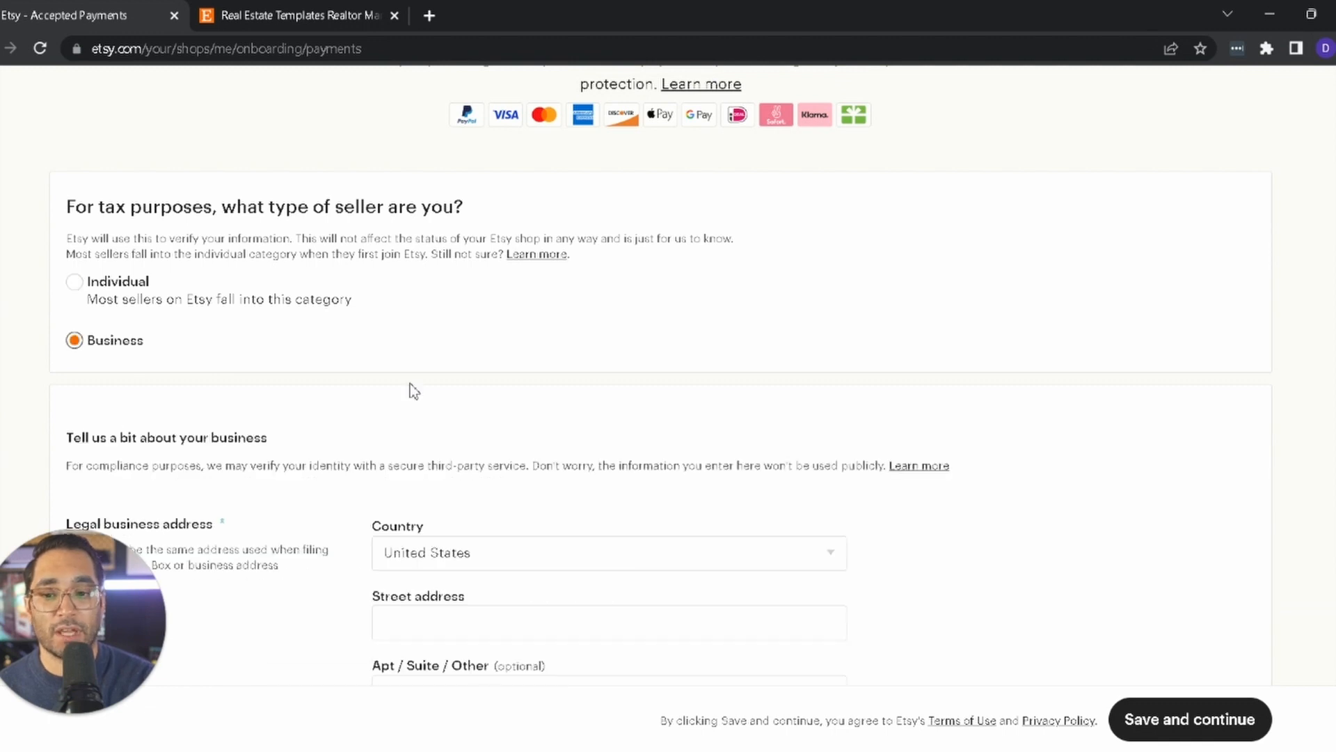
Review the Business seller form's required fields for the legal address, jurisdiction, entity name, registration number, EIN and primary shop owner
{"action": "scroll", "coordinate": [390, 386], "scroll_direction": "down", "scroll_amount": 4}
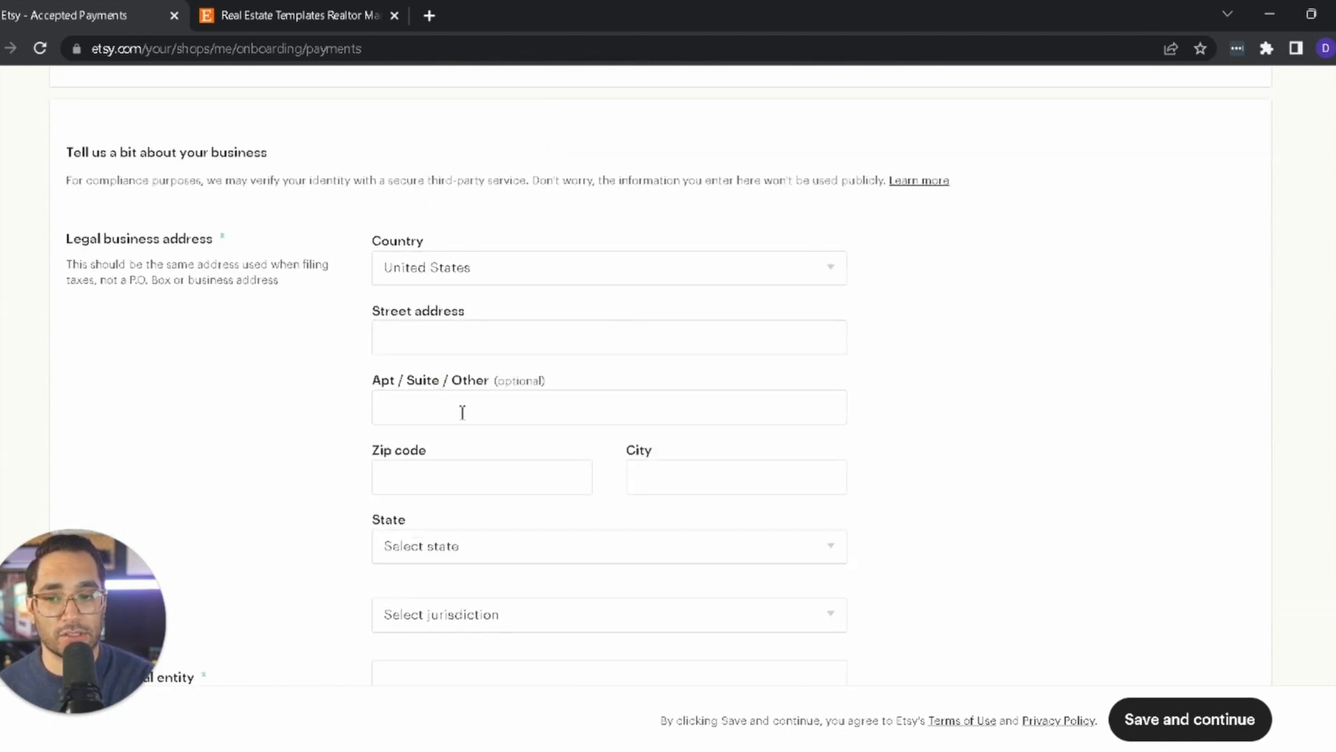
{"action": "scroll", "coordinate": [346, 272], "scroll_direction": "down", "scroll_amount": 5}
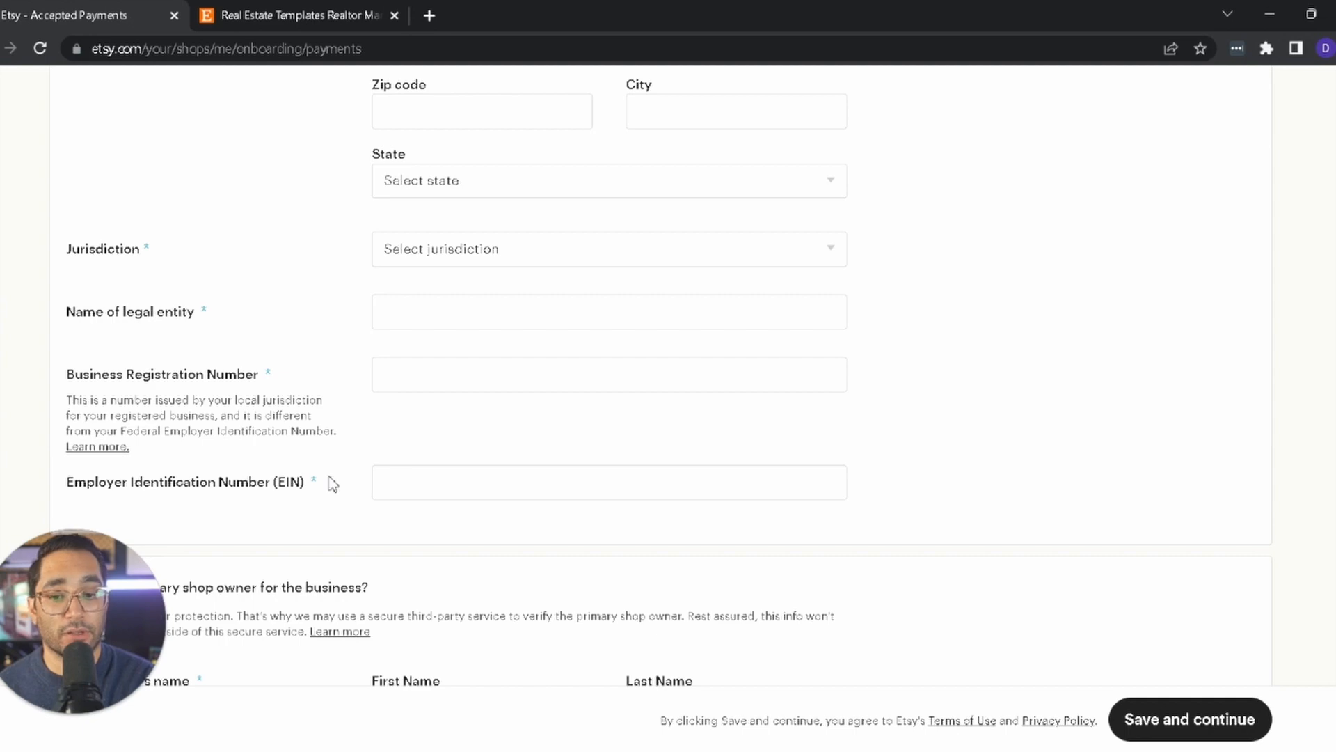
{"action": "scroll", "coordinate": [331, 480], "scroll_direction": "down", "scroll_amount": 7}
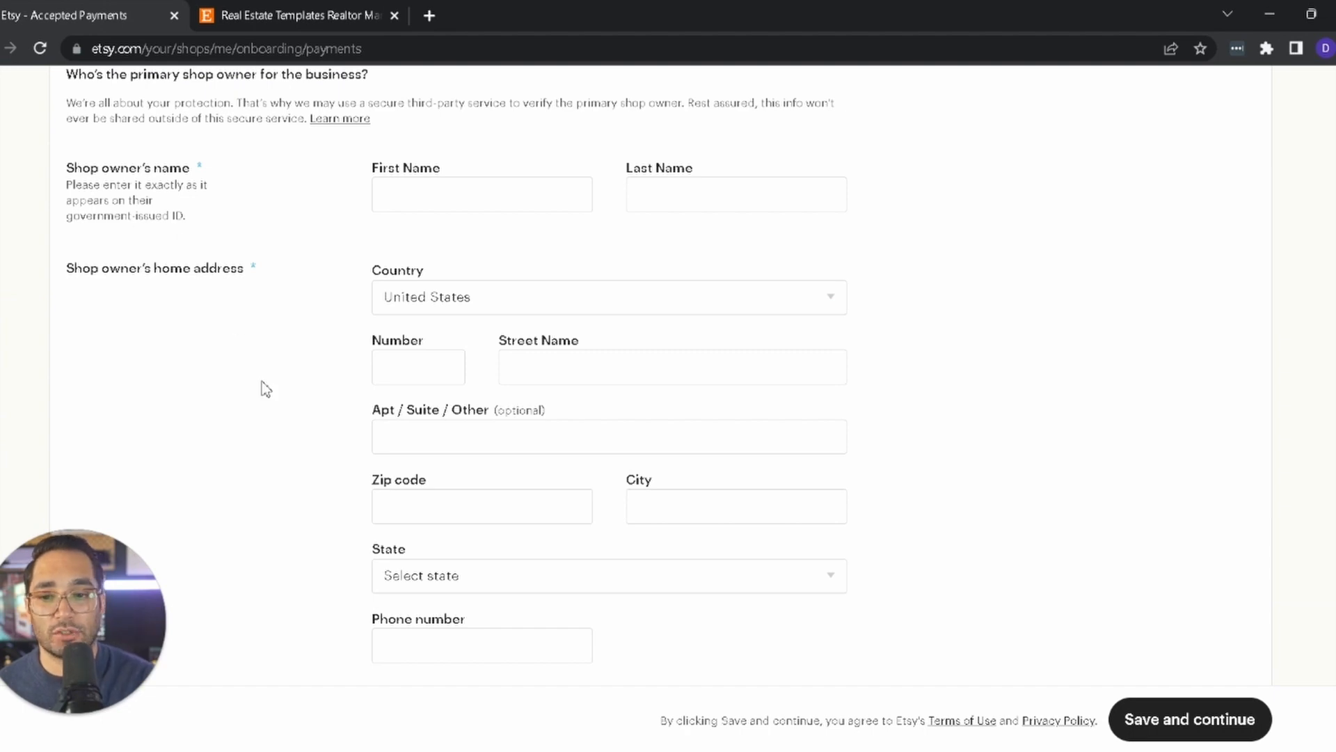
{"action": "scroll", "coordinate": [266, 388], "scroll_direction": "down", "scroll_amount": 10}
{"action": "scroll", "coordinate": [267, 388], "scroll_direction": "down", "scroll_amount": 1}
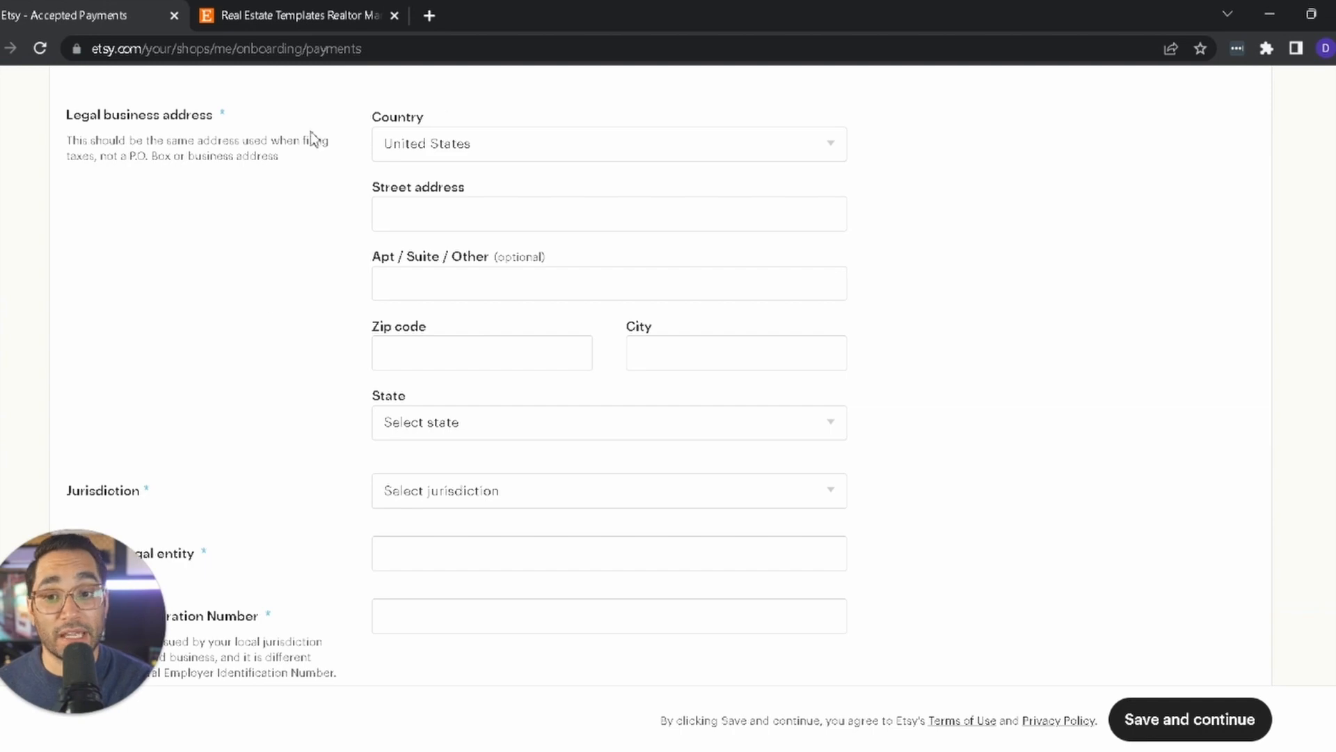
{"action": "scroll", "coordinate": [296, 315], "scroll_direction": "down", "scroll_amount": 20}
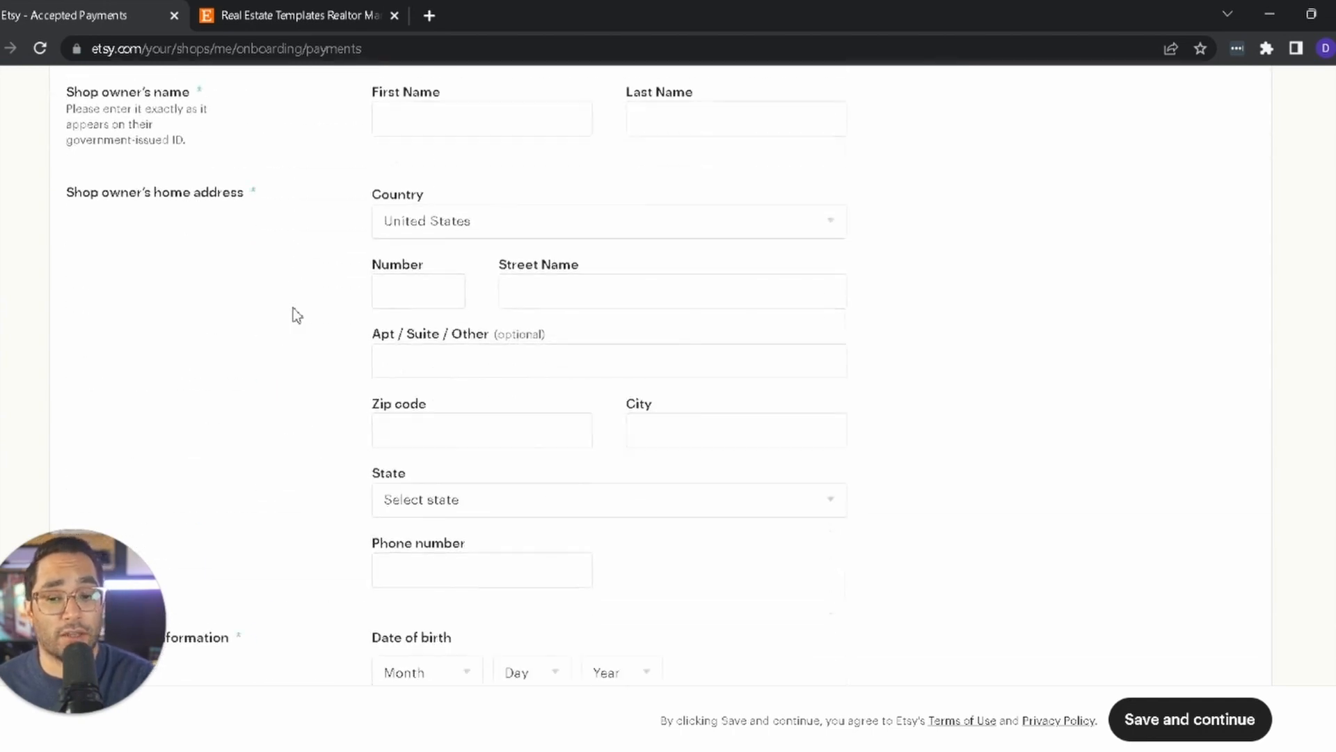
Examine the bank location and Etsy Payments sections of the payment page, and the onboarding stages still remaining
{"action": "scroll", "coordinate": [348, 313], "scroll_direction": "up", "scroll_amount": 8}
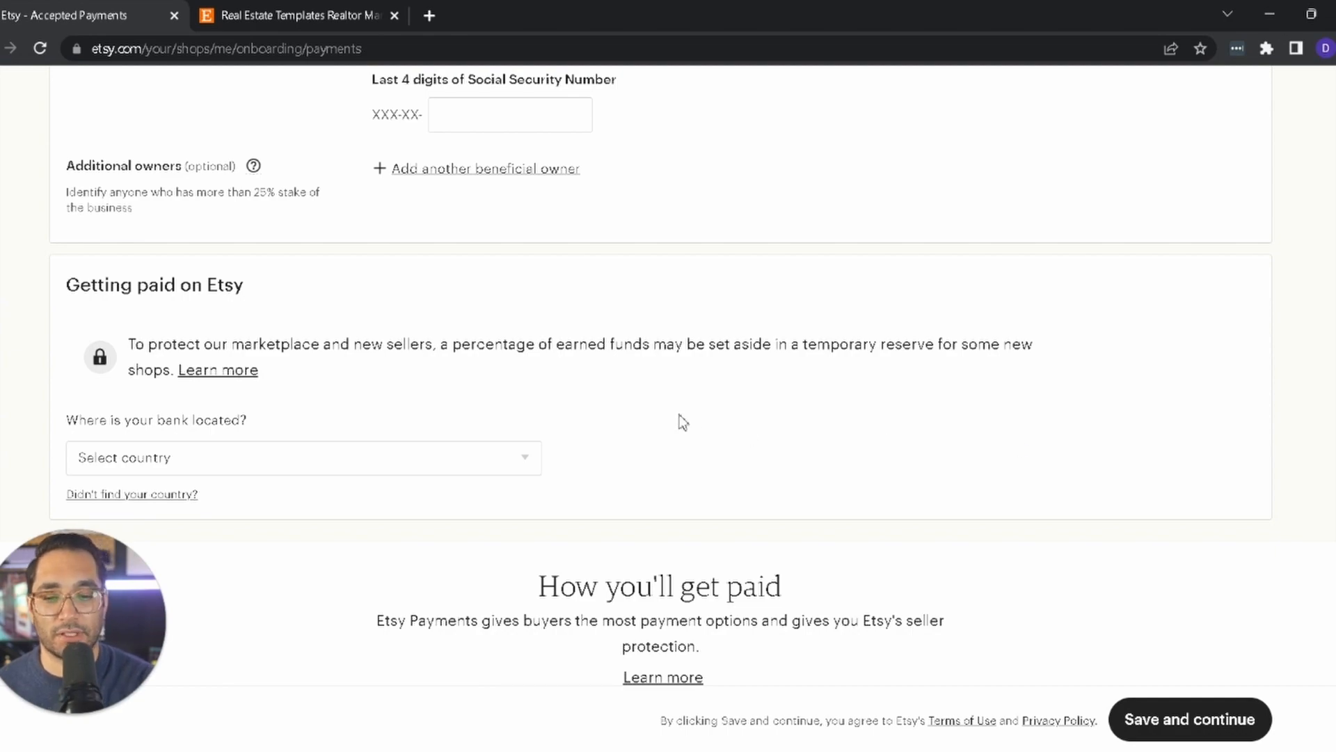
{"action": "scroll", "coordinate": [691, 423], "scroll_direction": "up", "scroll_amount": 15}
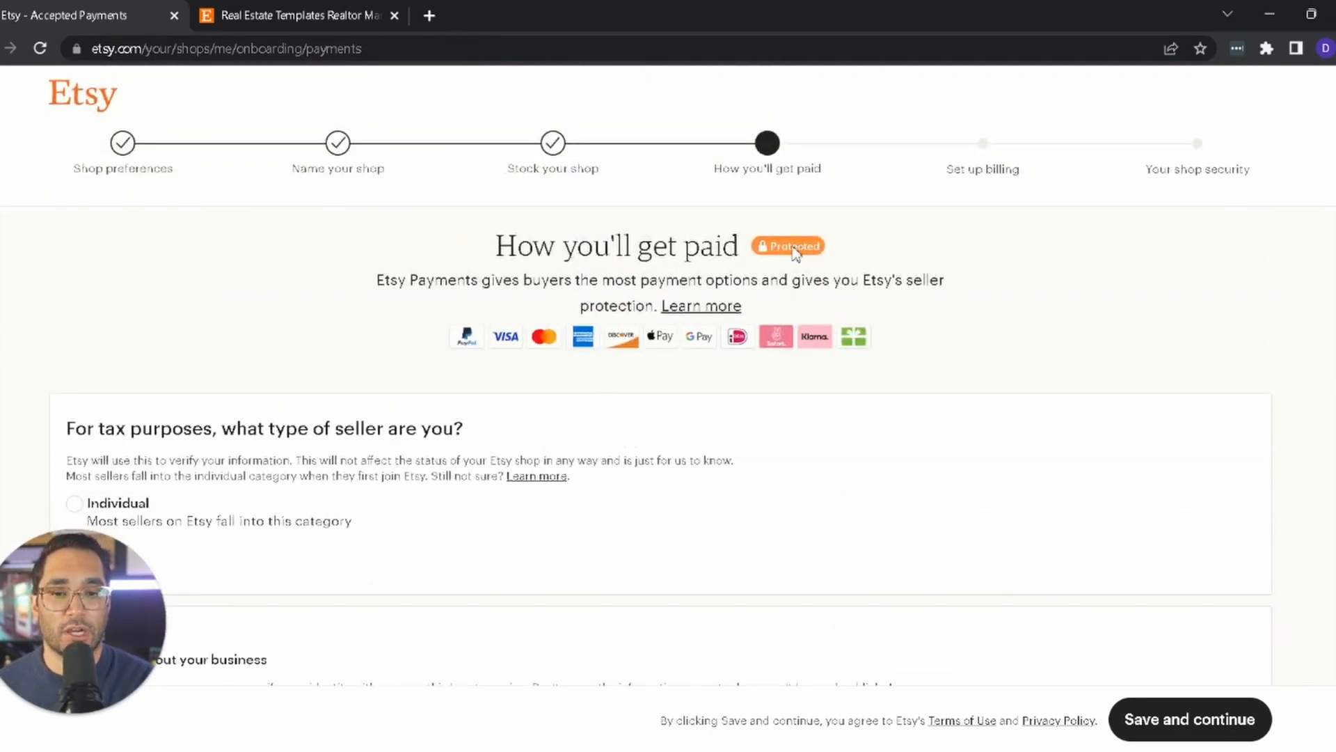
{"action": "scroll", "coordinate": [688, 332], "scroll_direction": "down", "scroll_amount": 15}
{"action": "scroll", "coordinate": [687, 333], "scroll_direction": "up", "scroll_amount": 3}
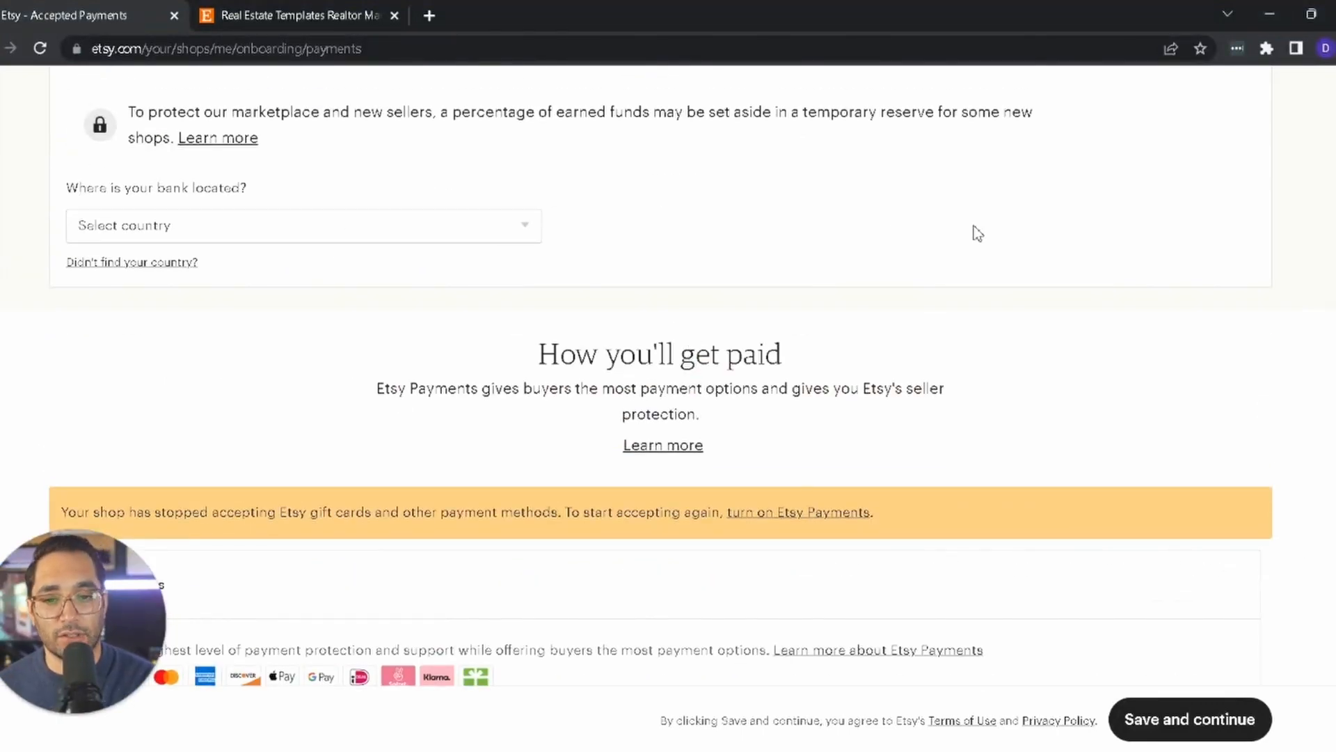
{"action": "scroll", "coordinate": [978, 233], "scroll_direction": "up", "scroll_amount": 15}
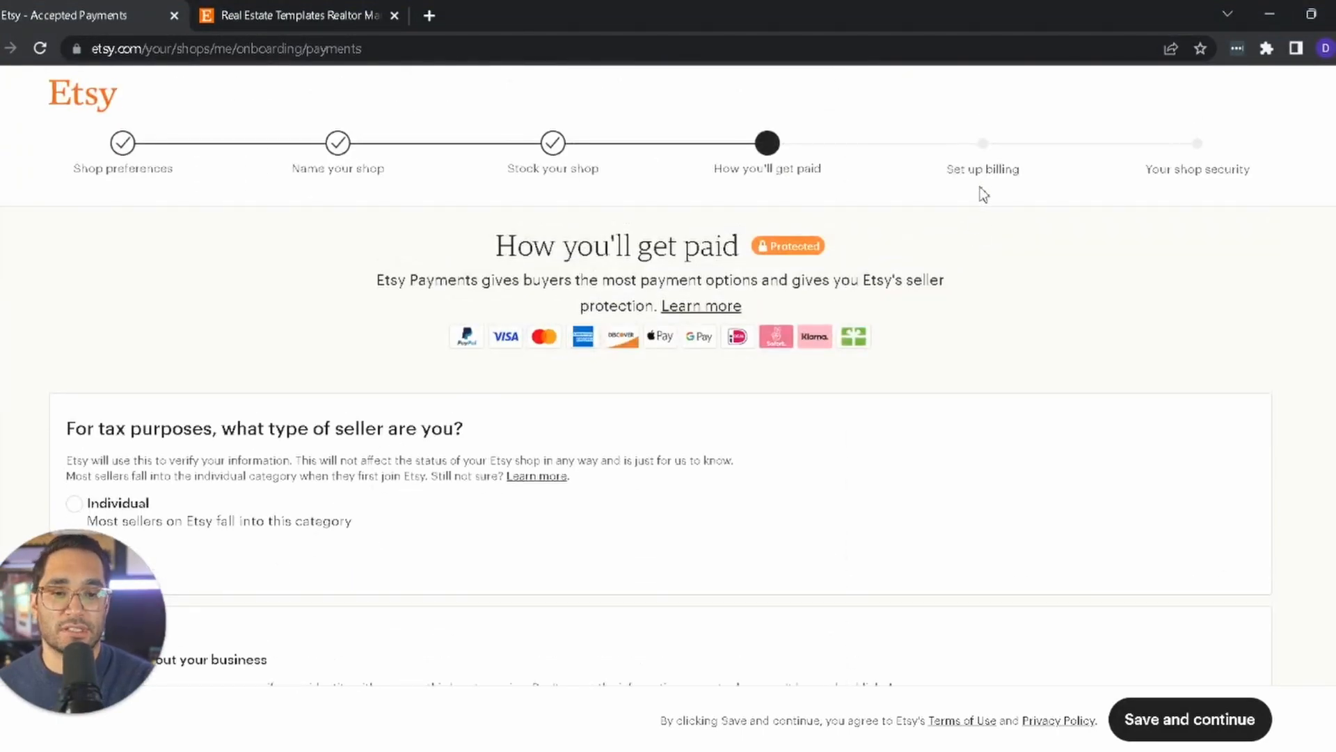